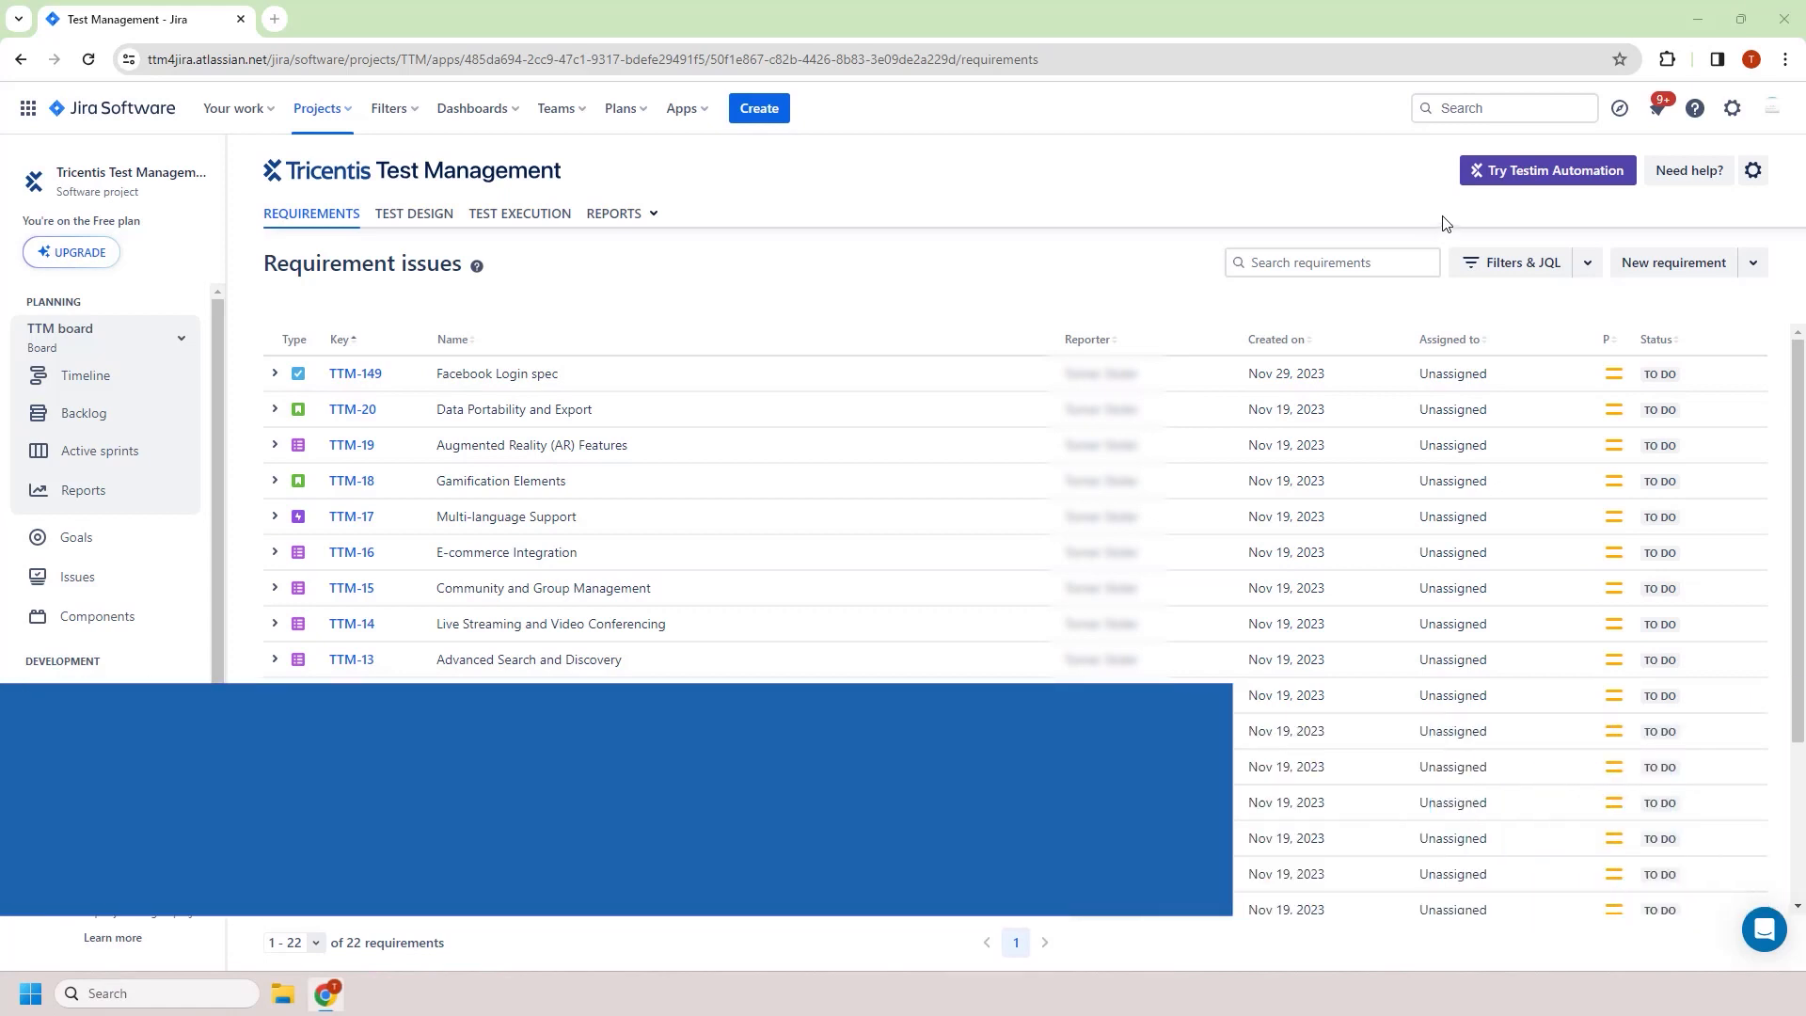
Start a new requirement and set its issue type to Story
{"action": "left_click", "coordinate": [1657, 265]}
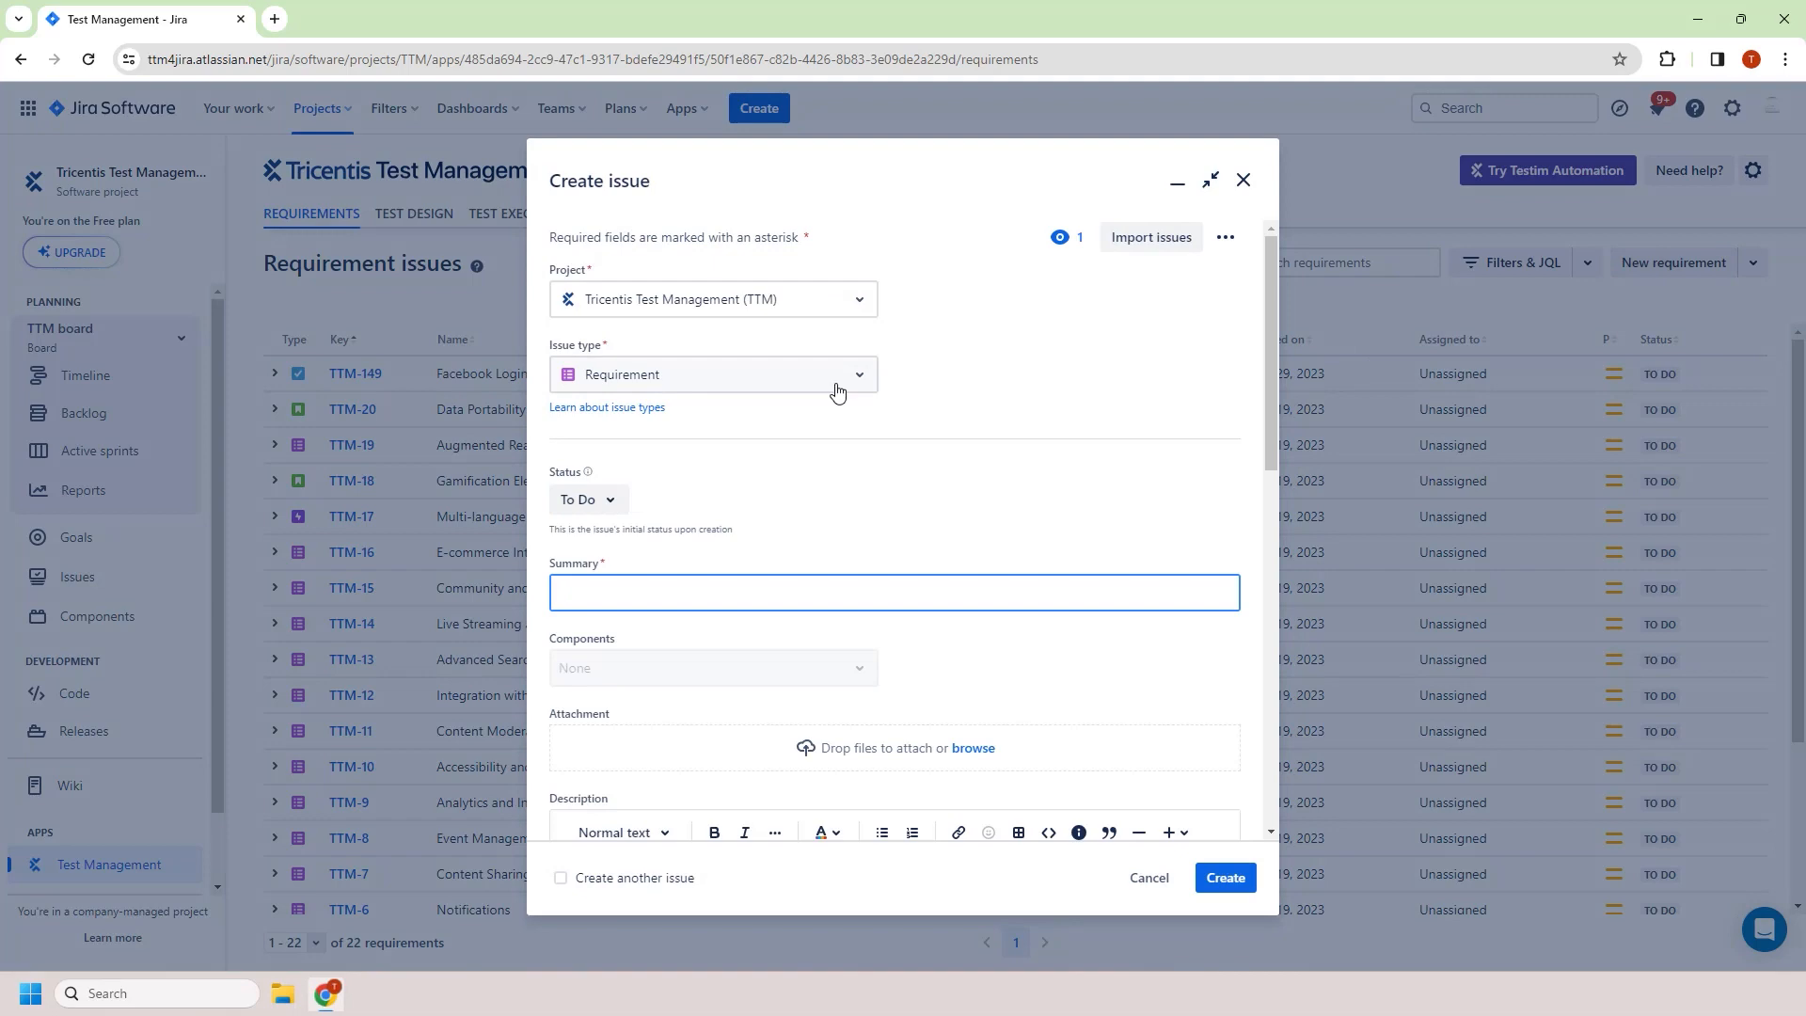
{"action": "left_click", "coordinate": [837, 375]}
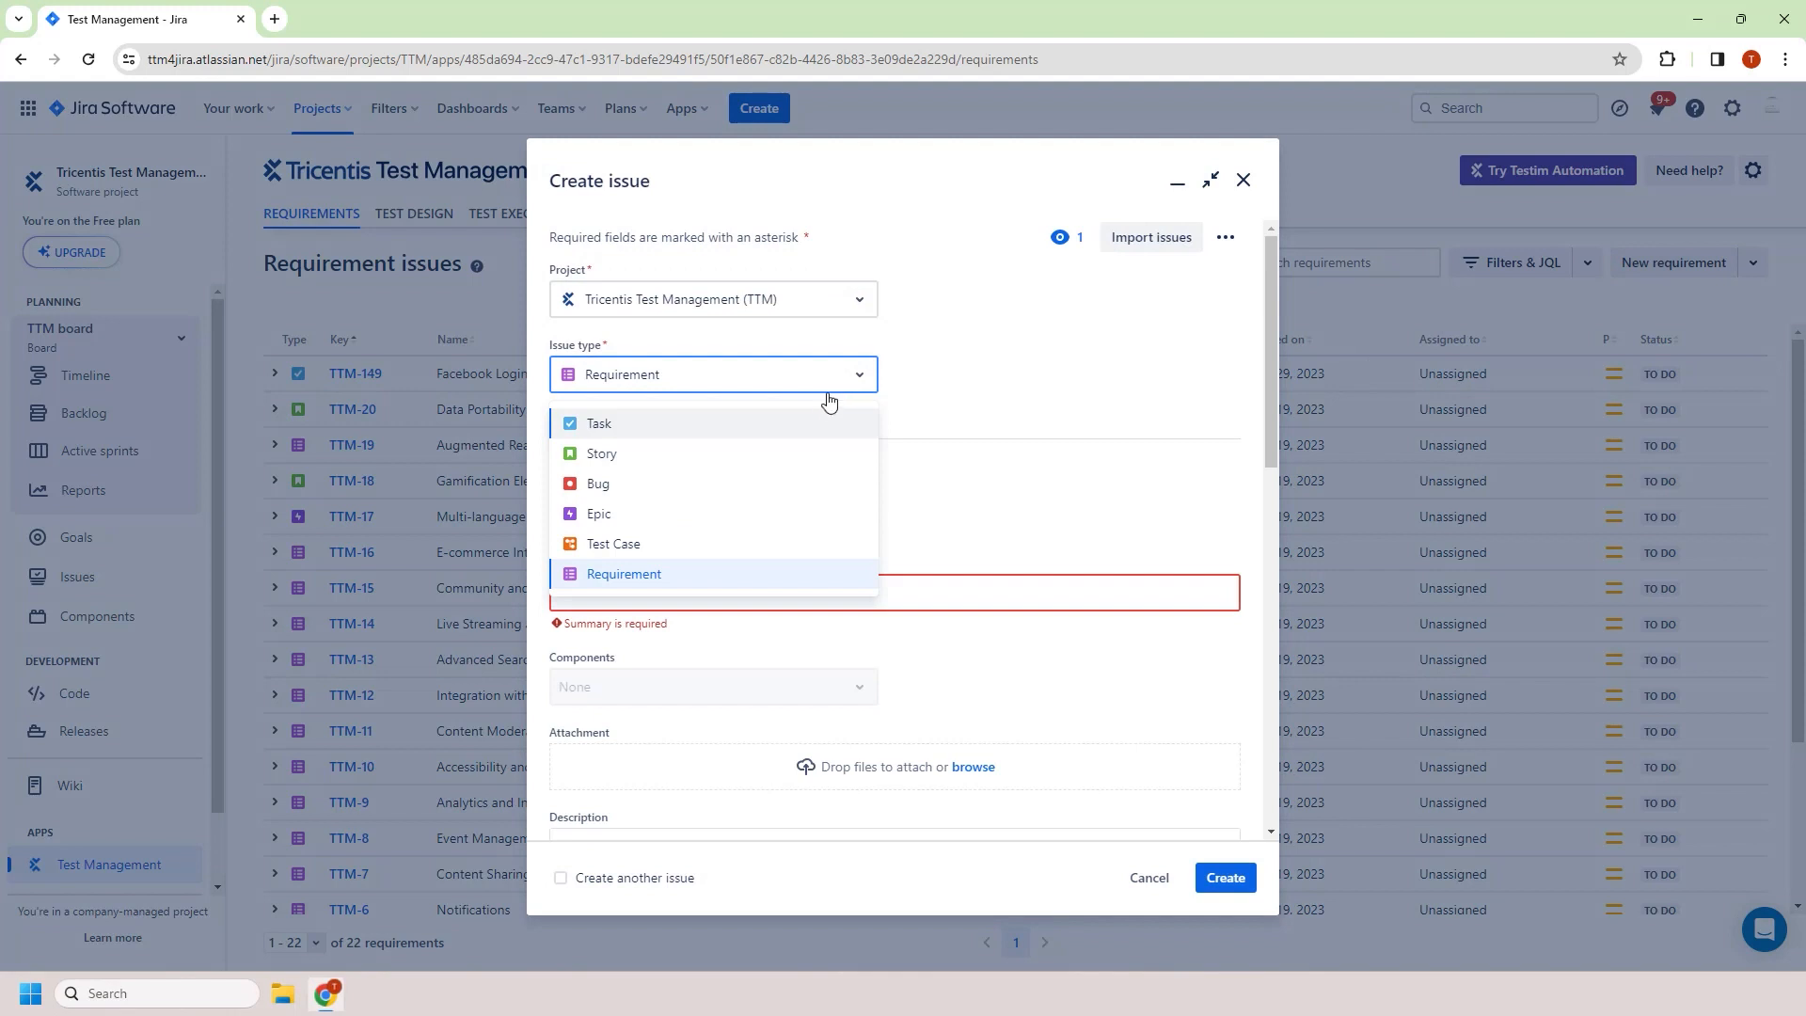
{"action": "left_click", "coordinate": [790, 455]}
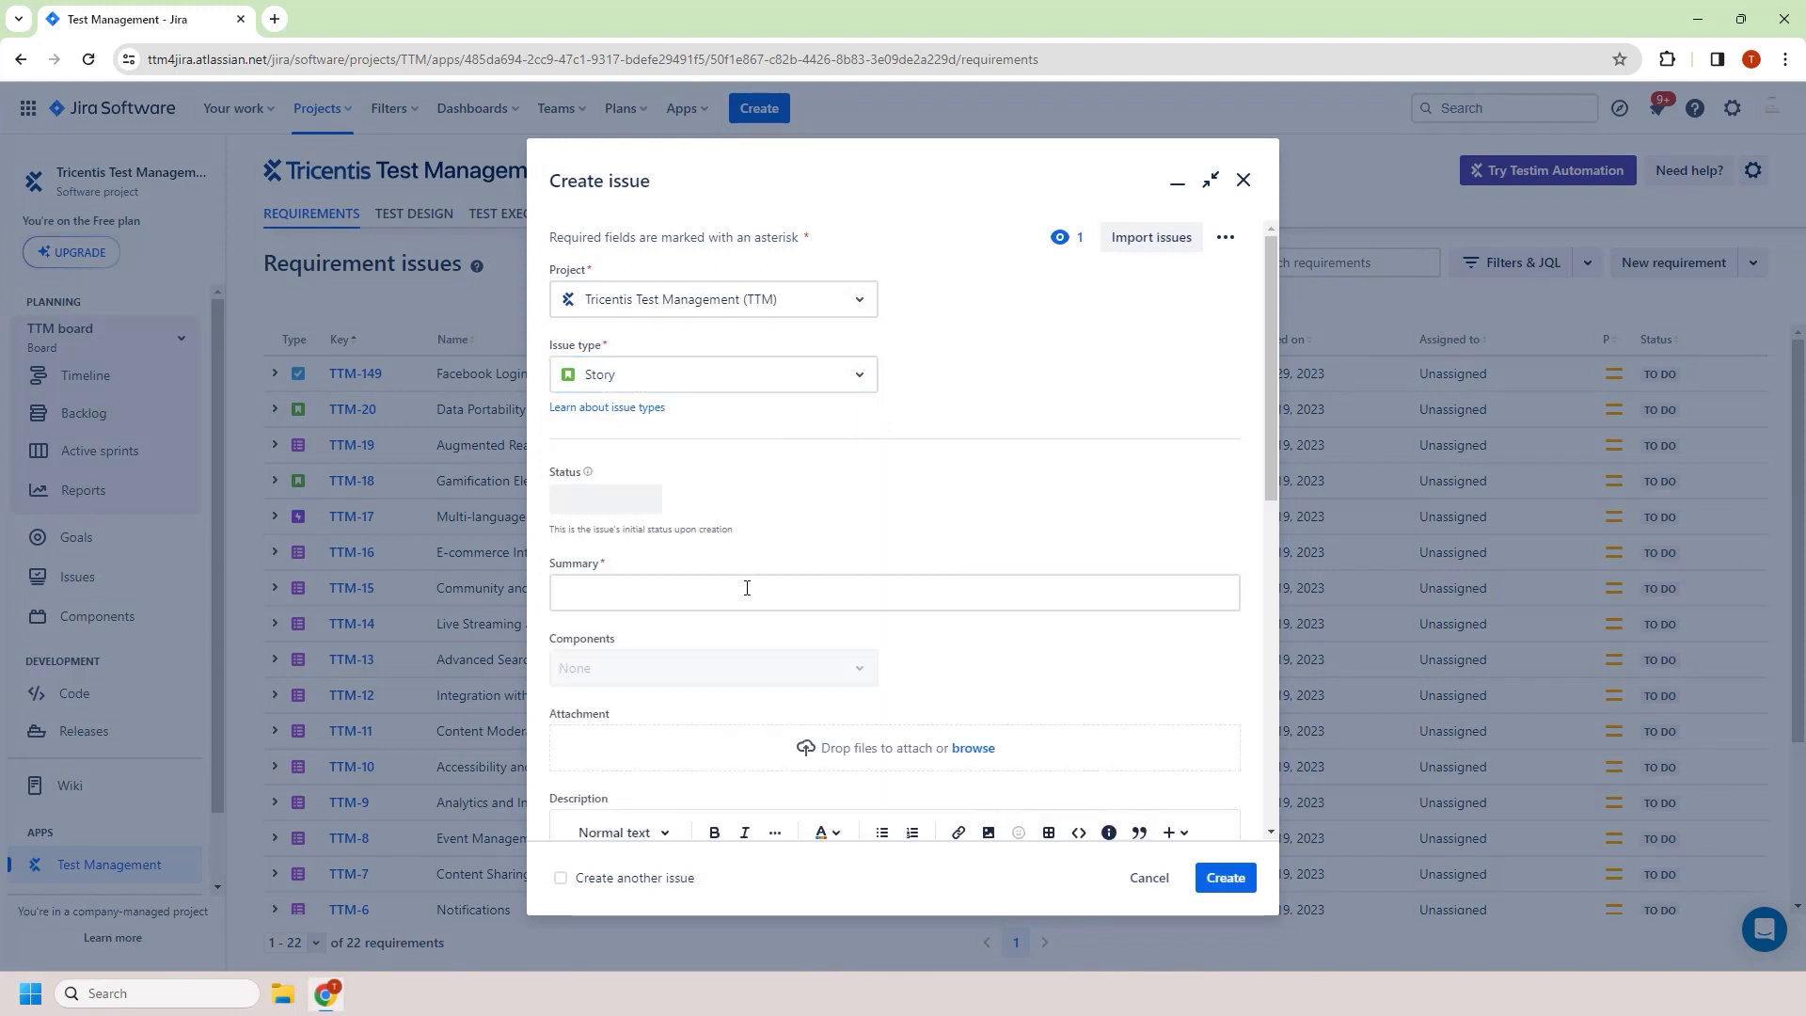
Enter the summary "New requirement" and create the issue
{"action": "left_click", "coordinate": [748, 589]}
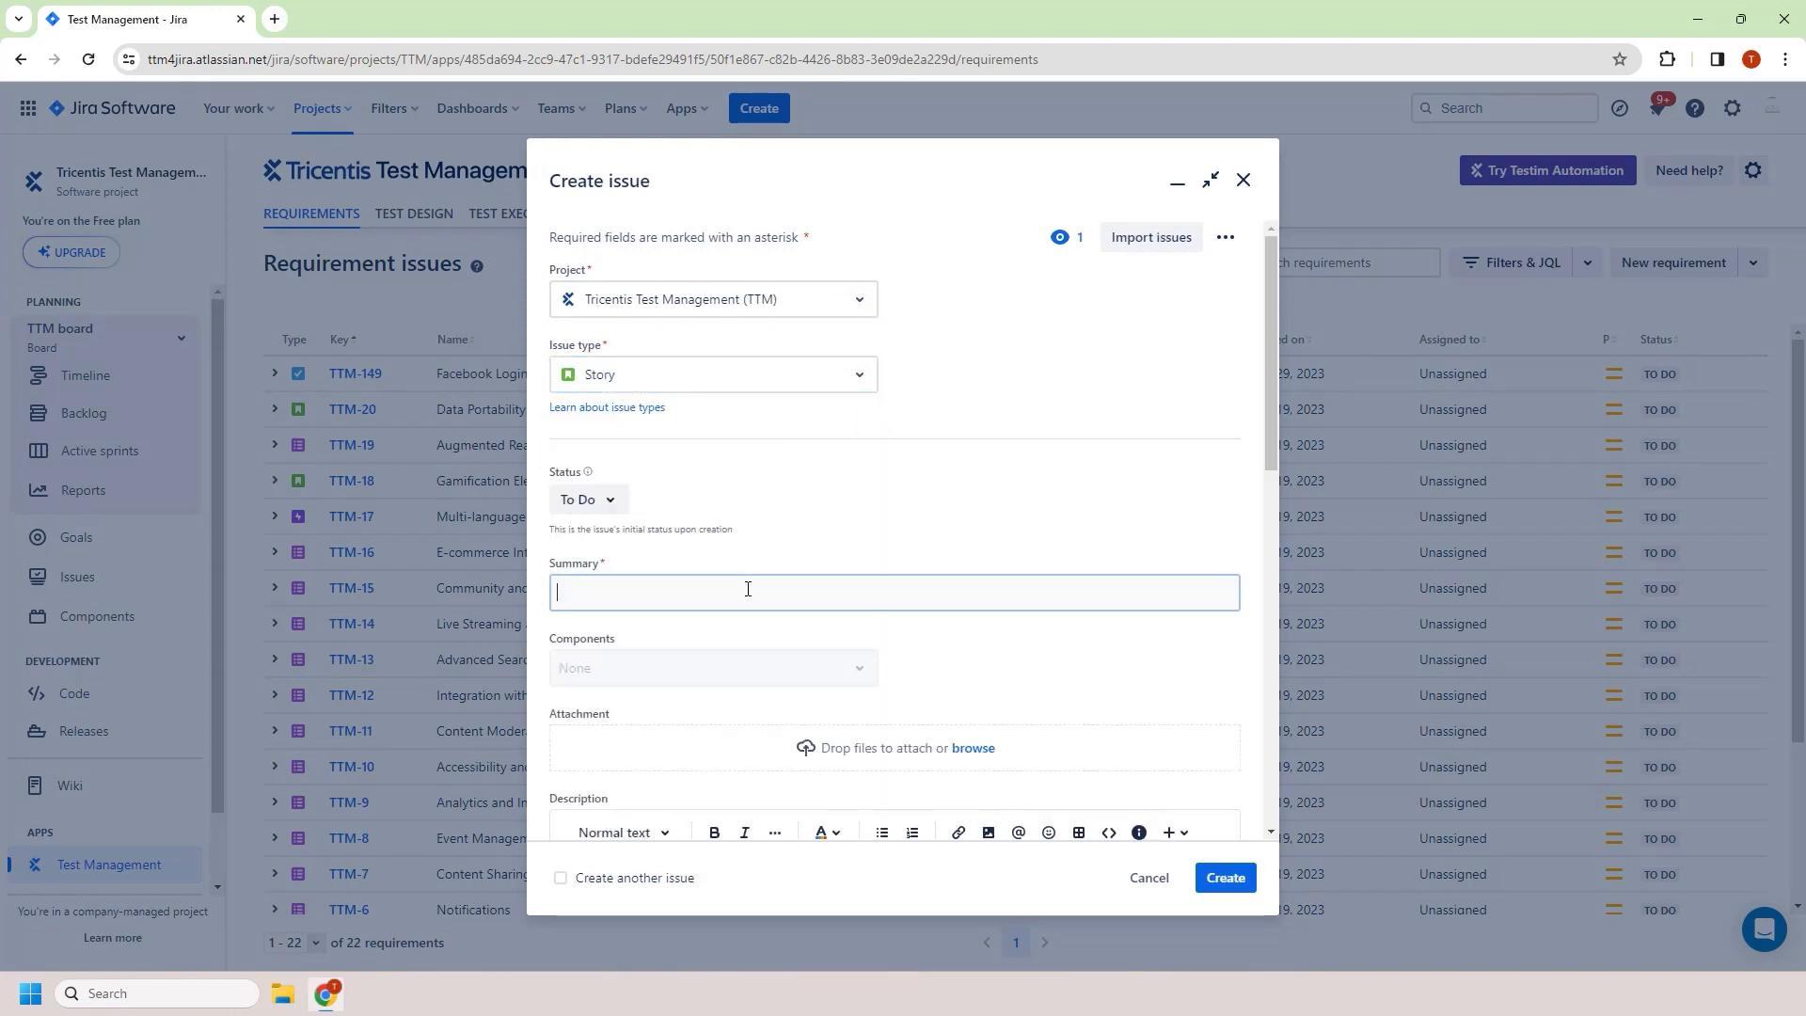
{"action": "left_click", "coordinate": [748, 589]}
{"action": "type", "text": "New requir"}
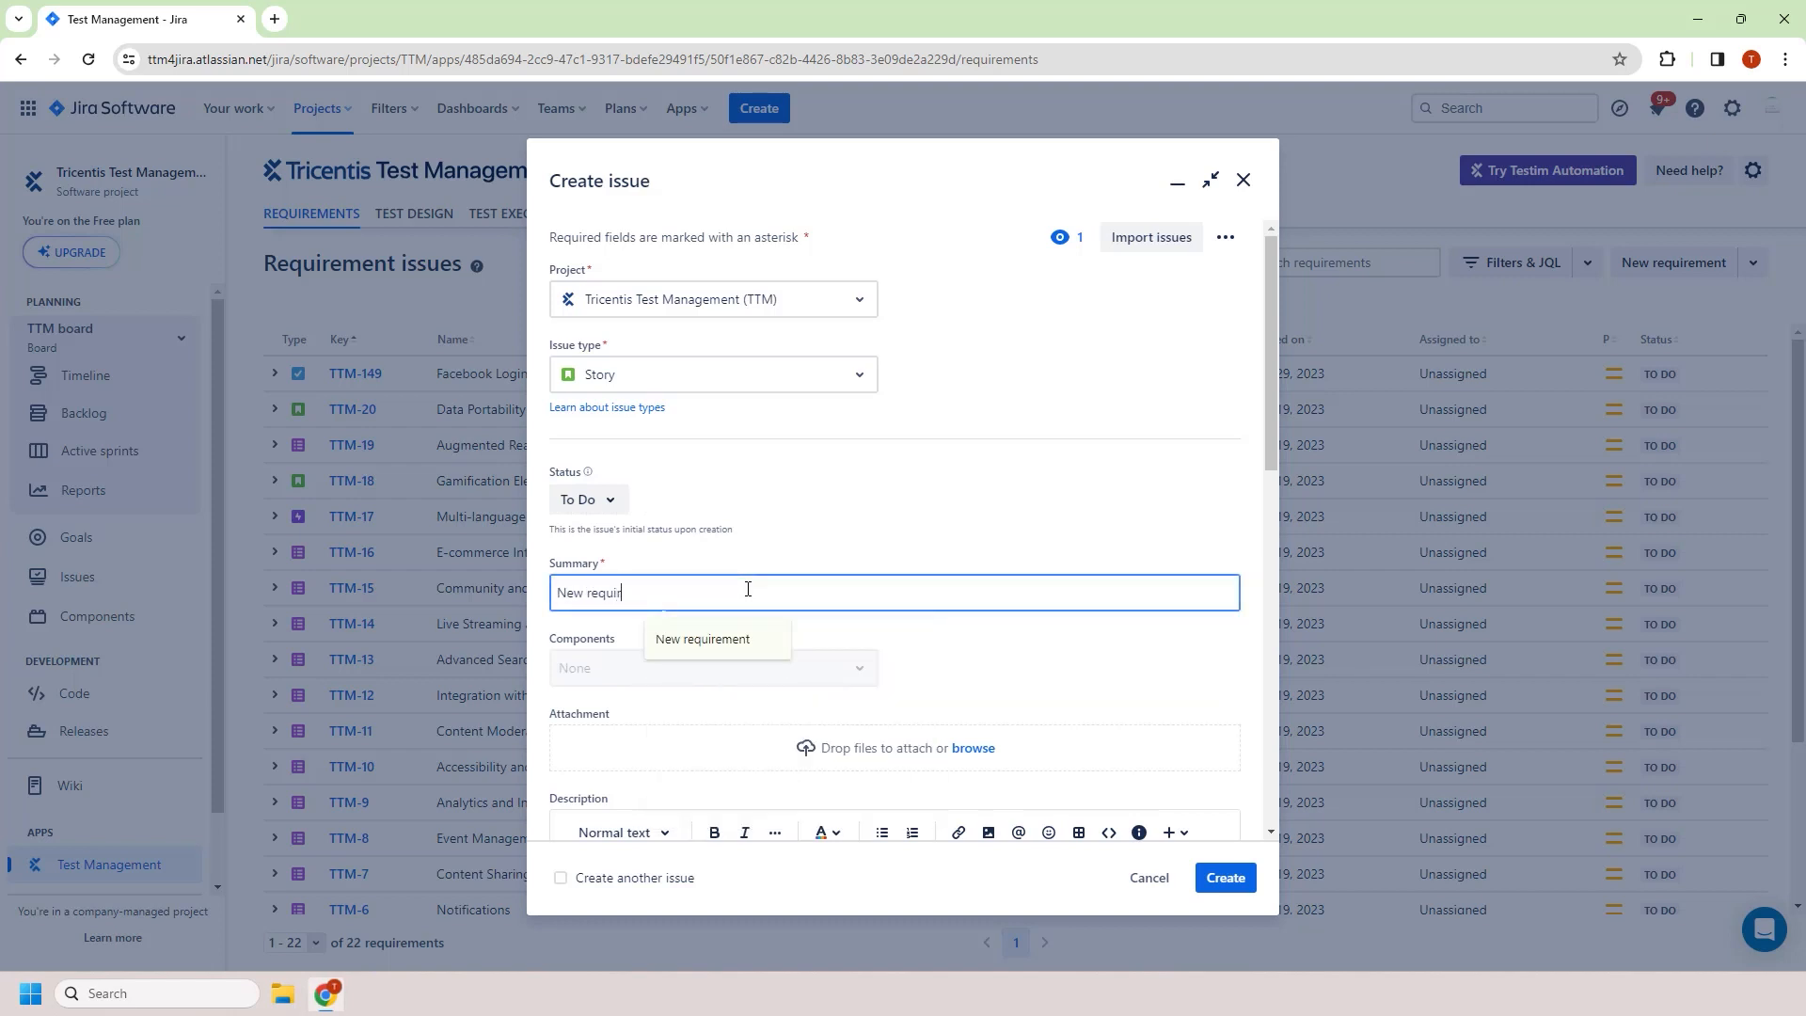
{"action": "key", "text": "Down"}
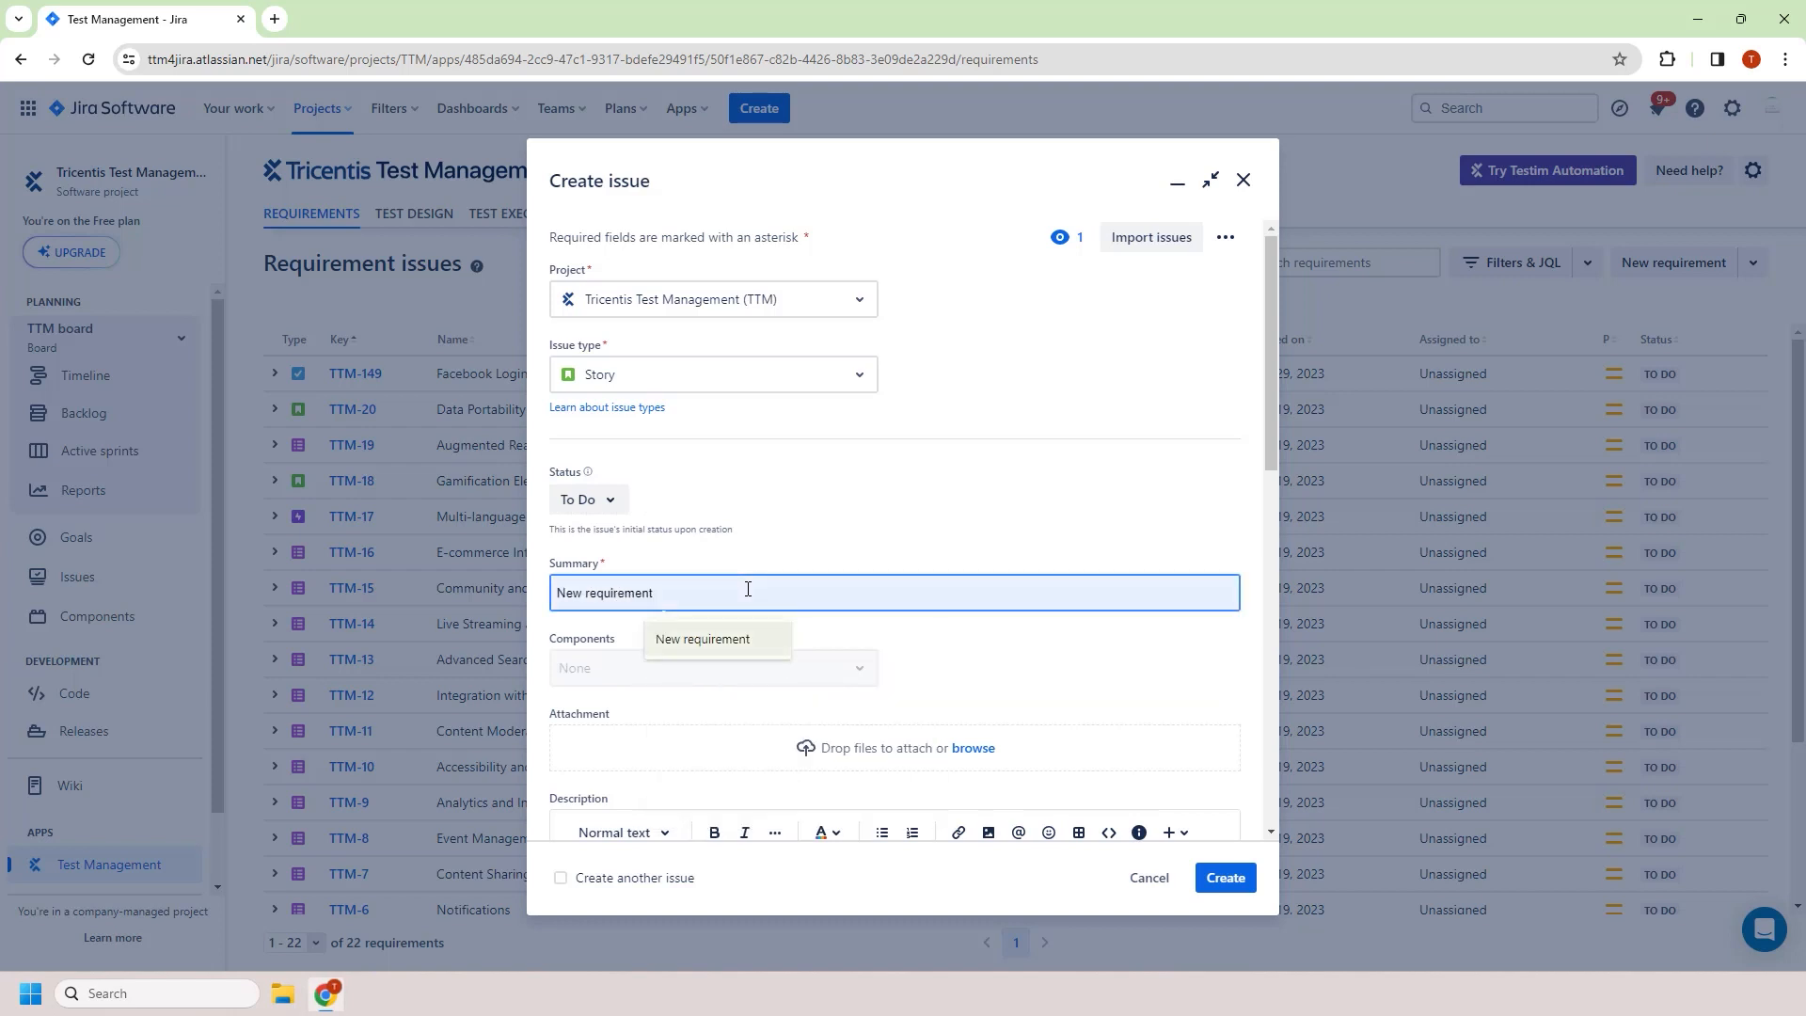
{"action": "key", "text": "Return"}
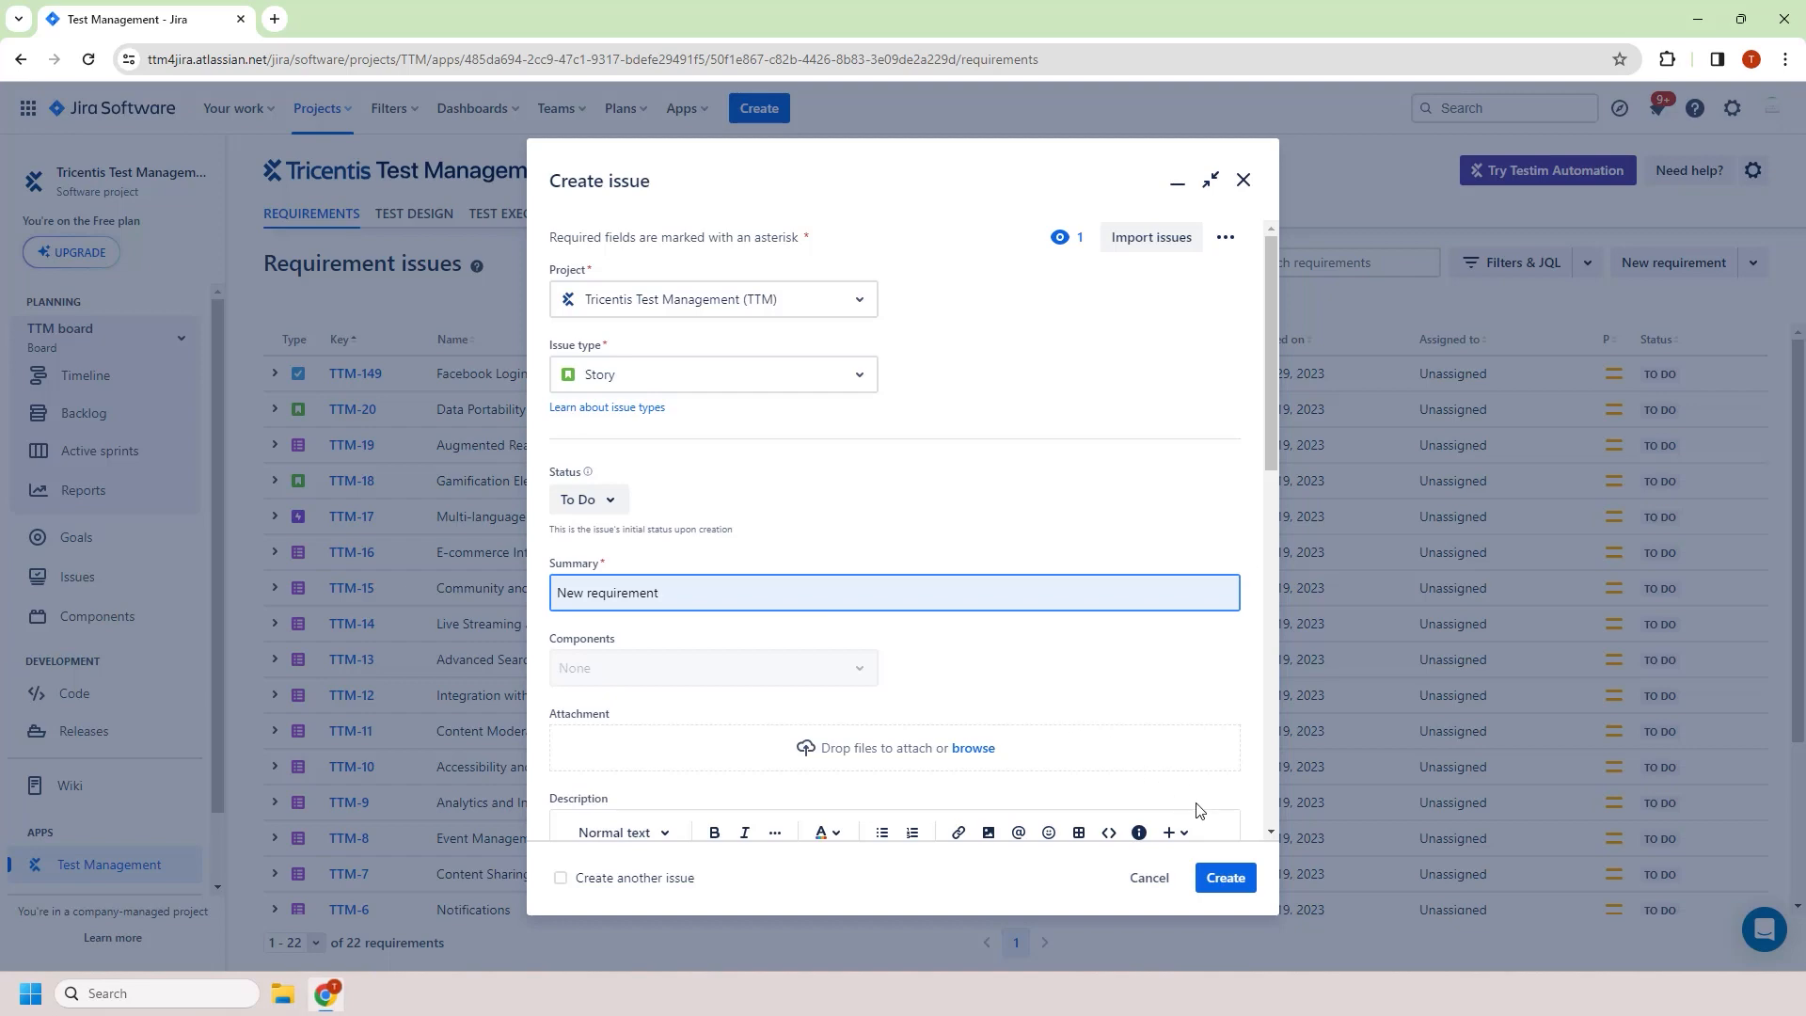
{"action": "left_click", "coordinate": [1226, 877]}
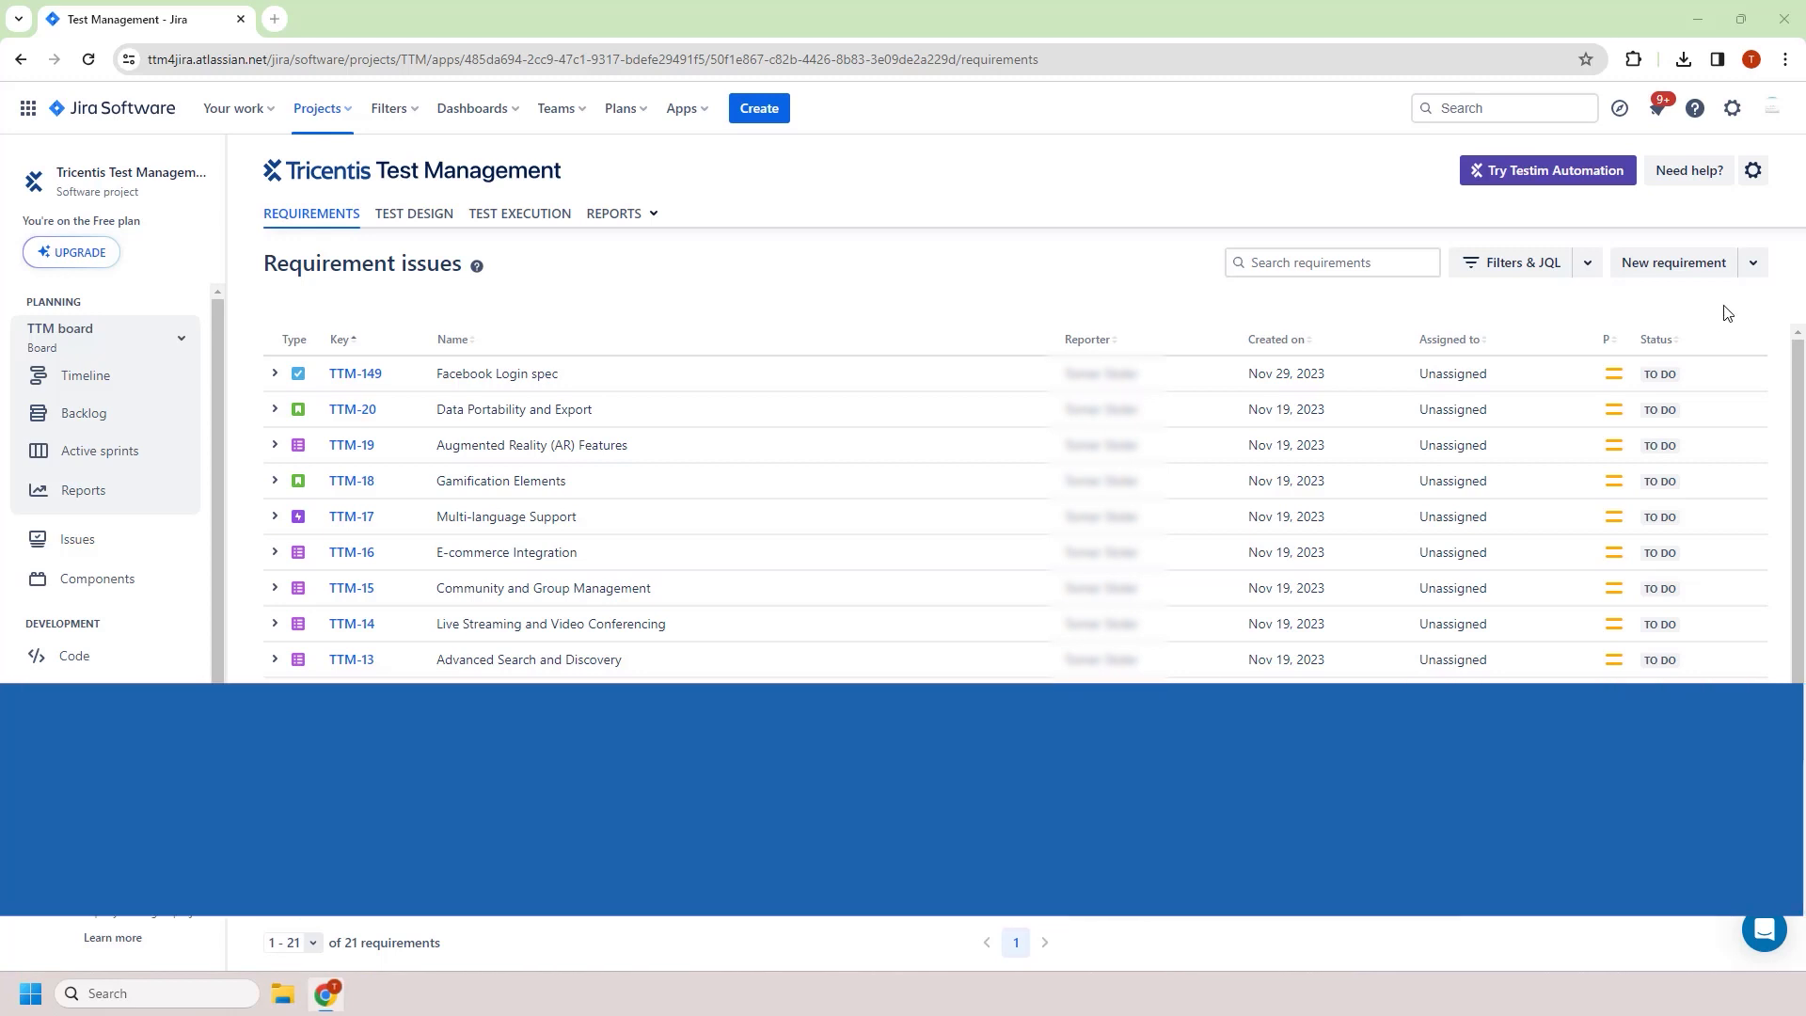
Add the existing issue TES-1 "Display instant exchange option" as a requirement
{"action": "left_click", "coordinate": [1751, 273]}
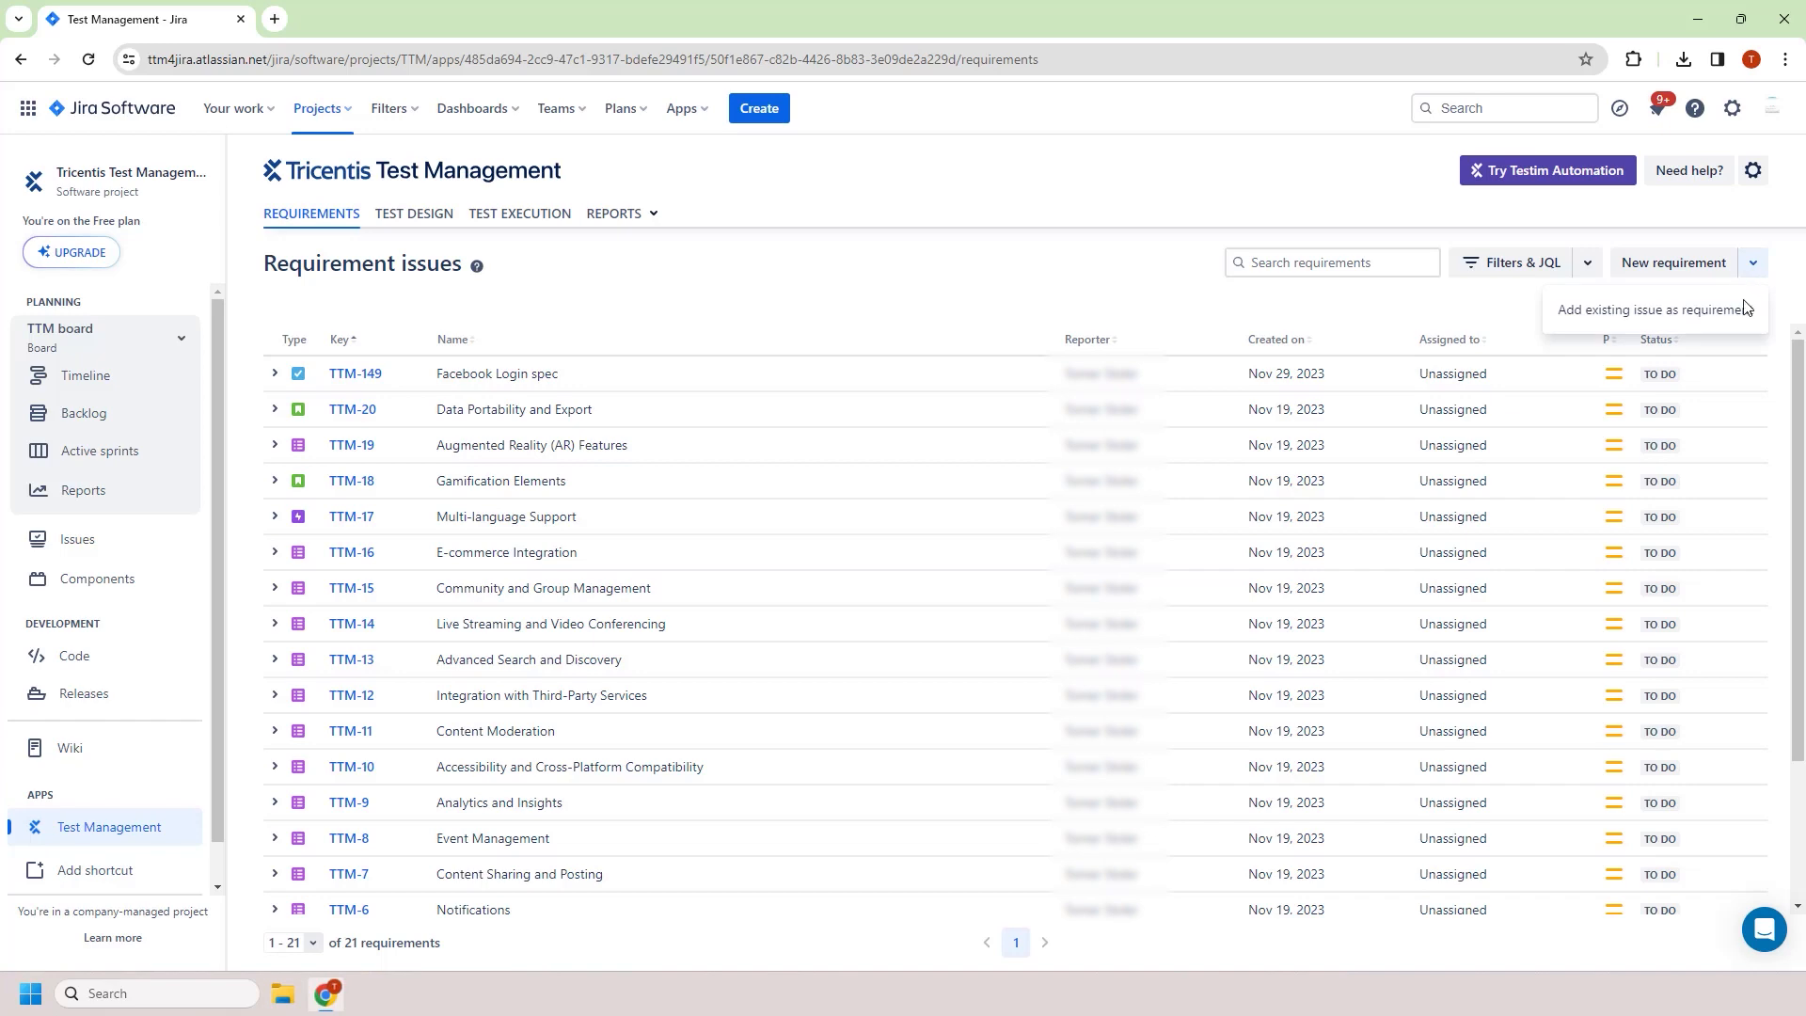
{"action": "left_click", "coordinate": [1658, 320]}
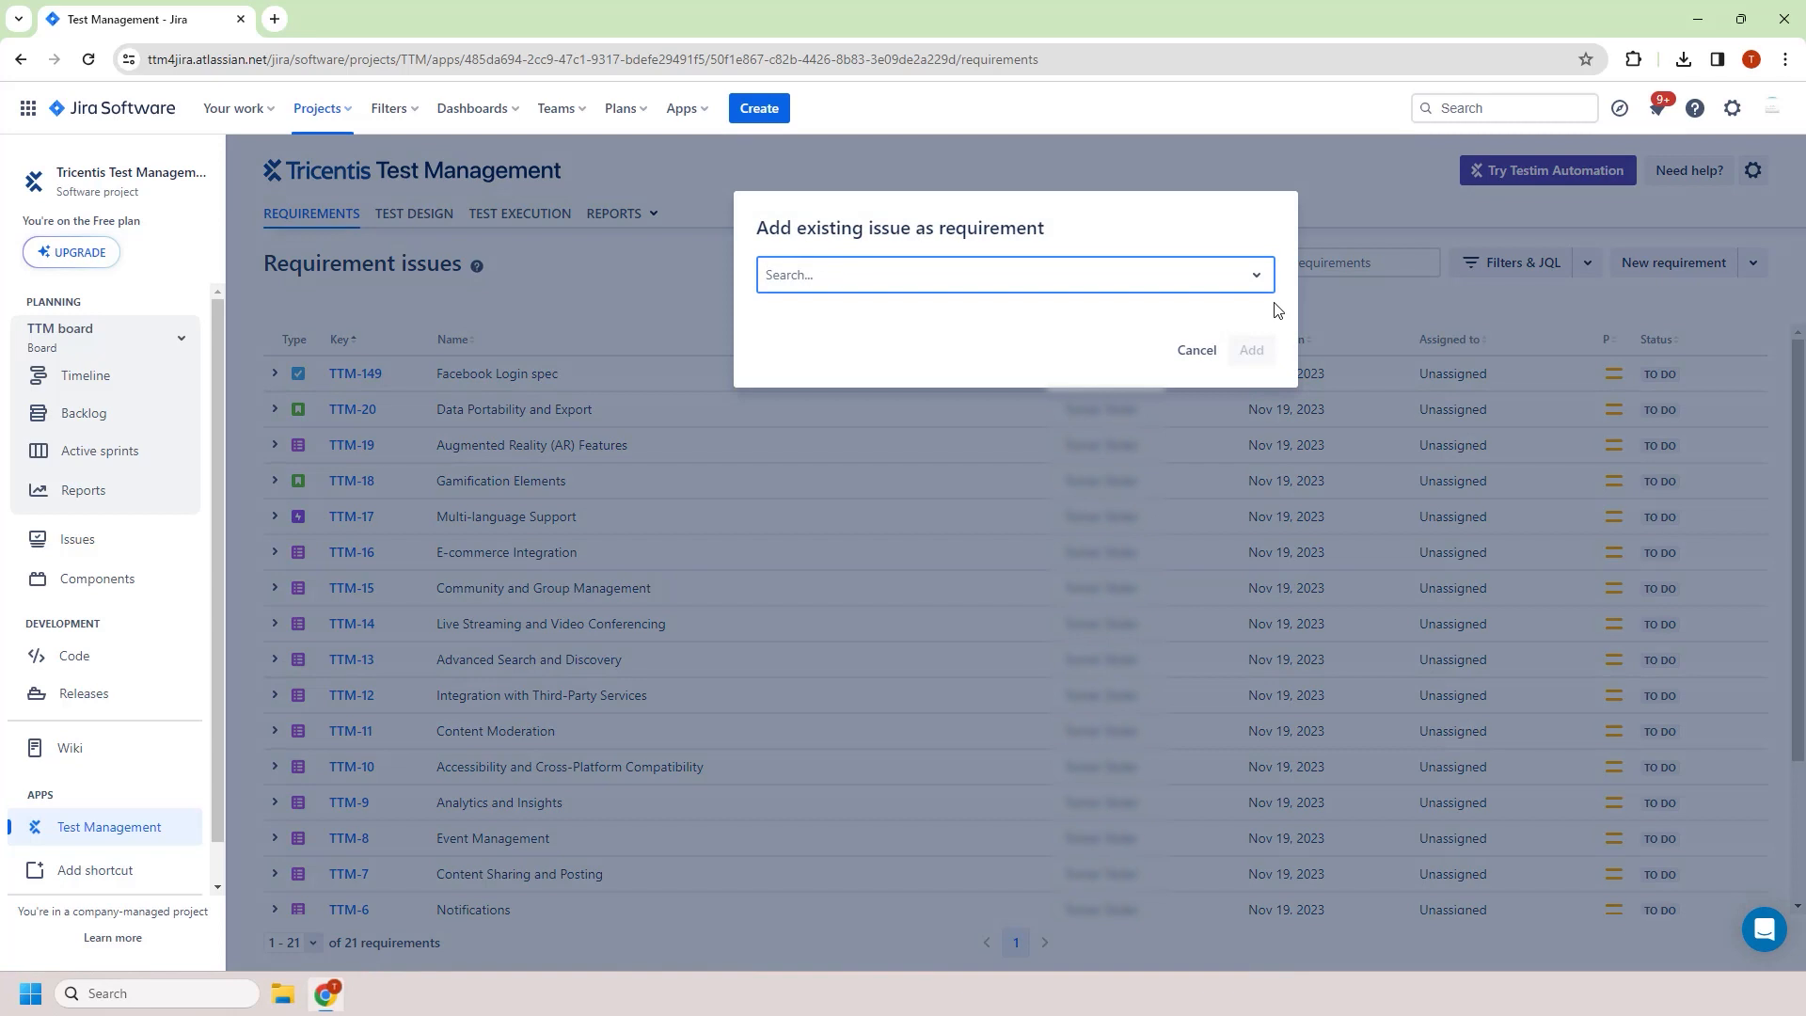
{"action": "left_click", "coordinate": [1216, 286]}
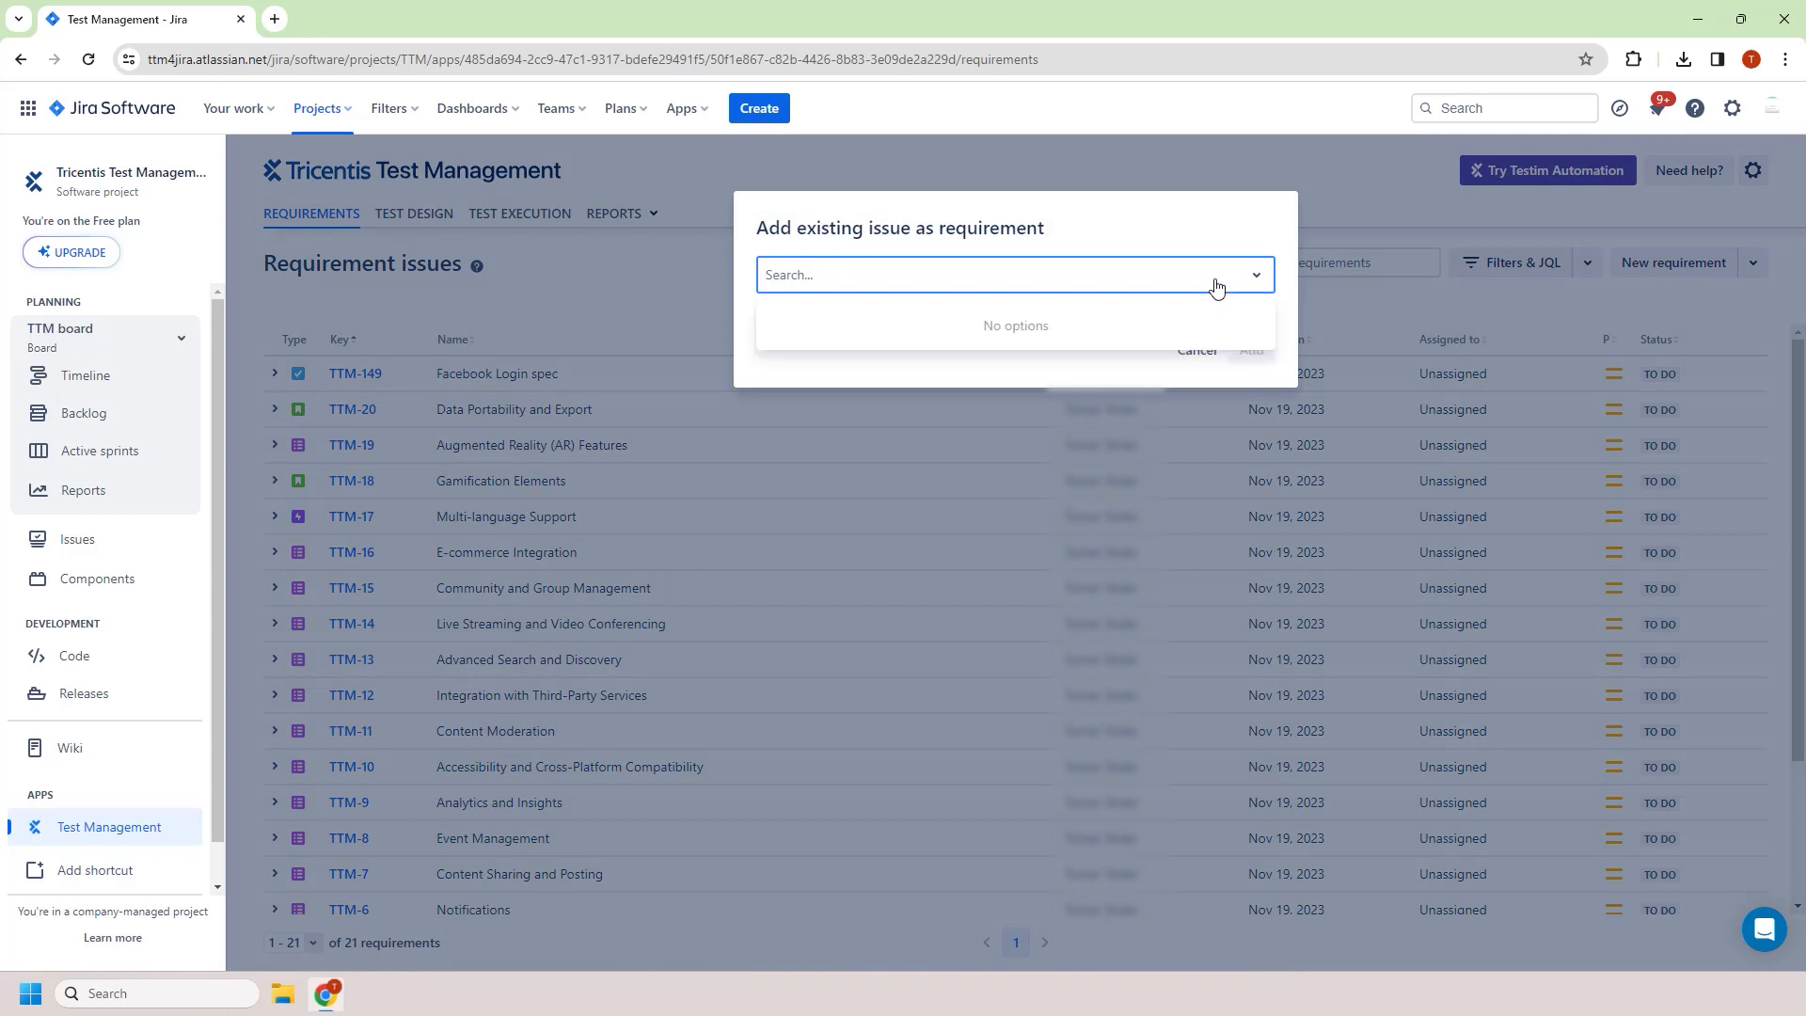
{"action": "type", "text": "TES-1"}
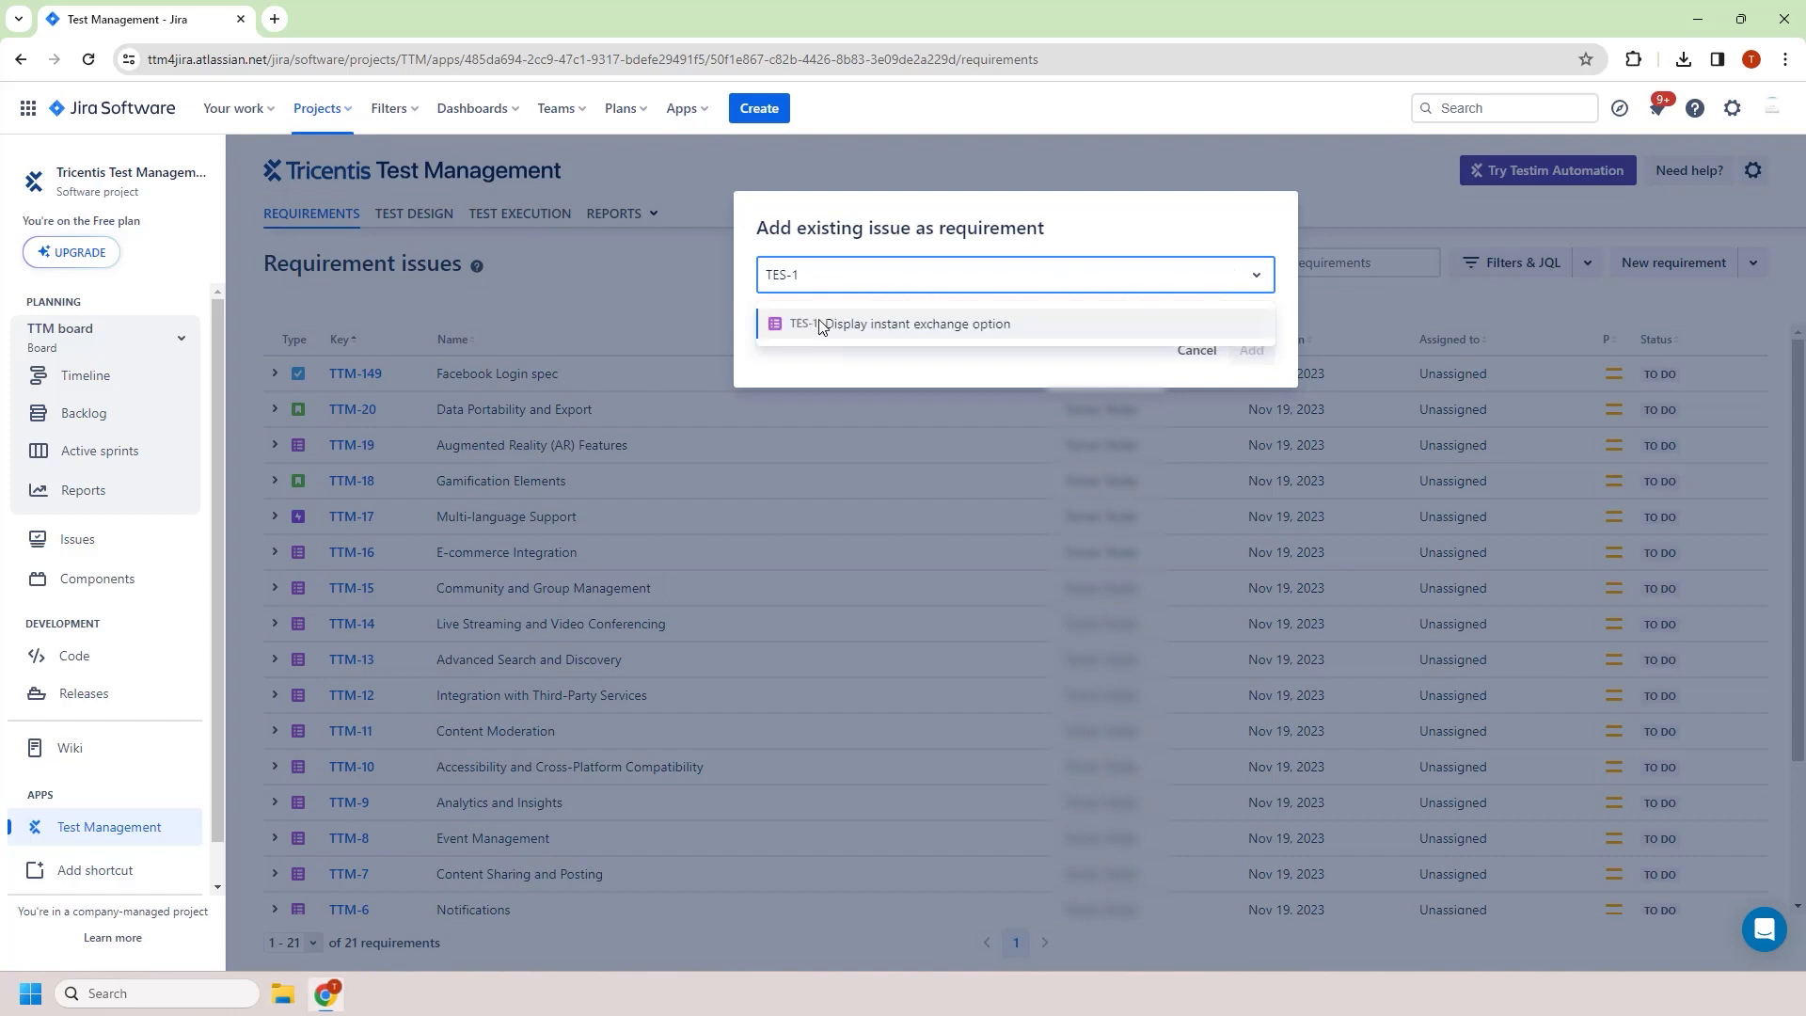
{"action": "left_click", "coordinate": [821, 327]}
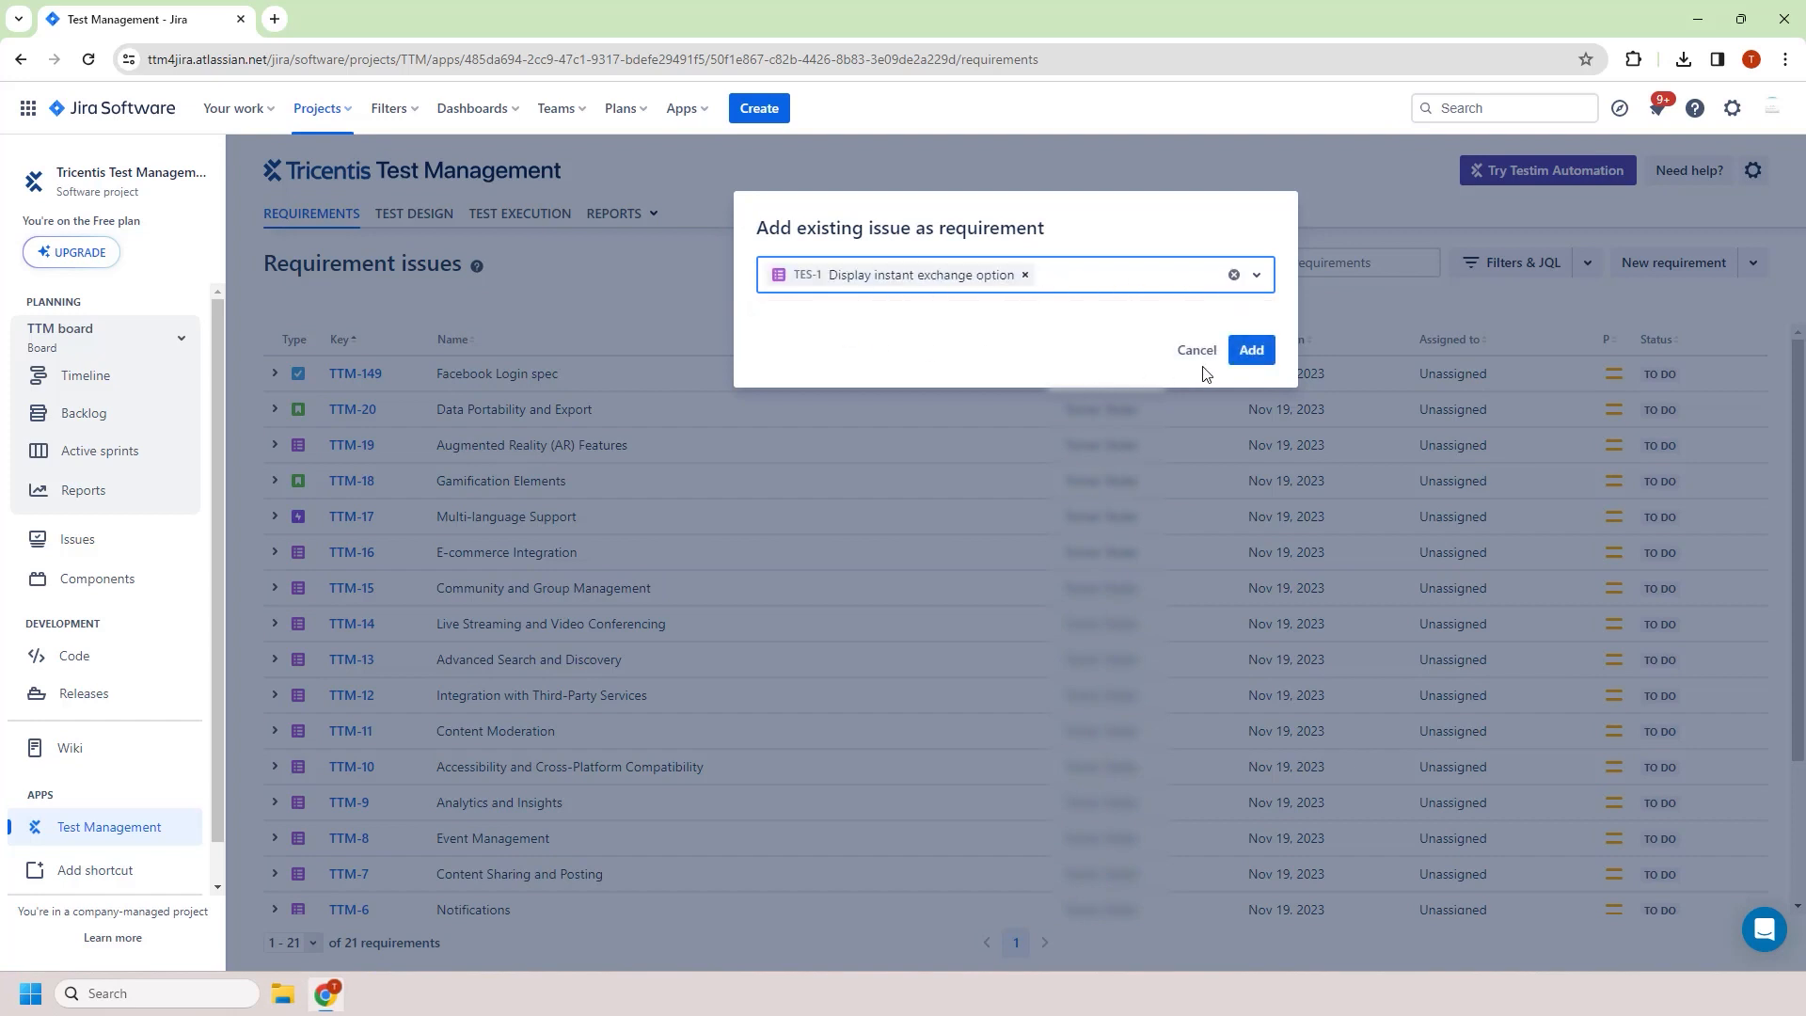
{"action": "left_click", "coordinate": [1237, 359]}
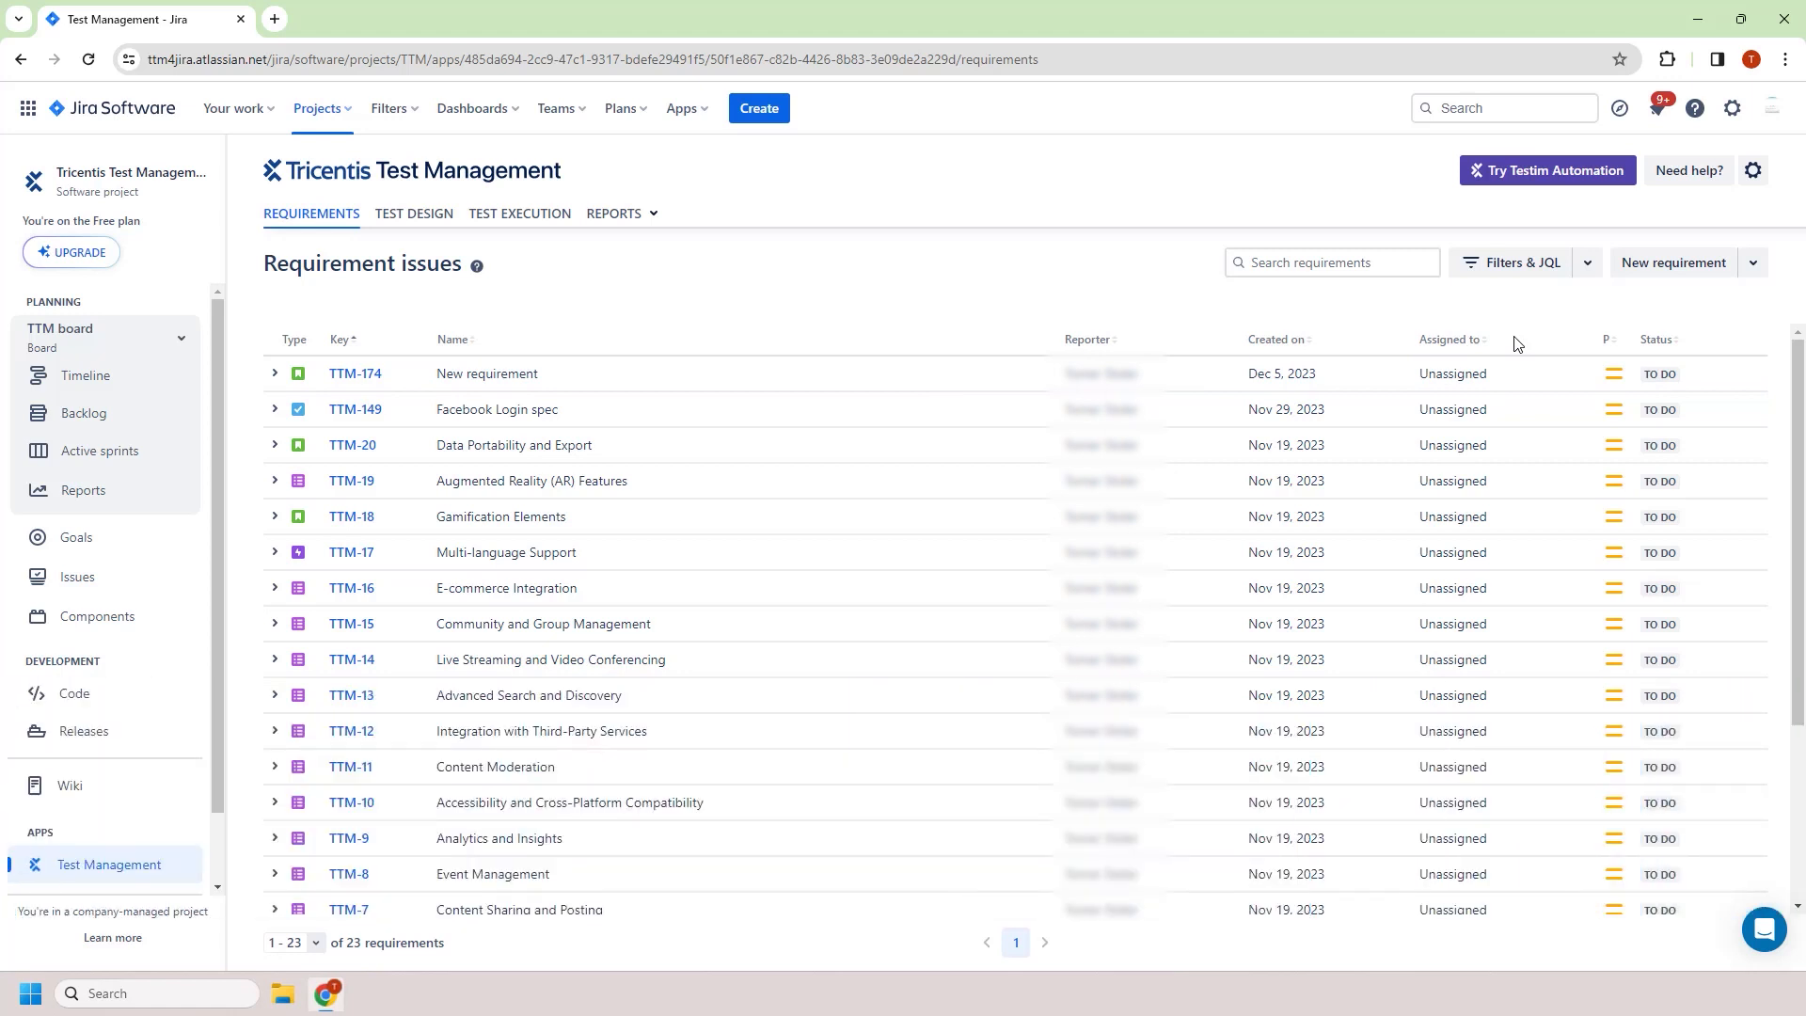
Filter the requirement list by issue type Story
{"action": "left_click", "coordinate": [1559, 271]}
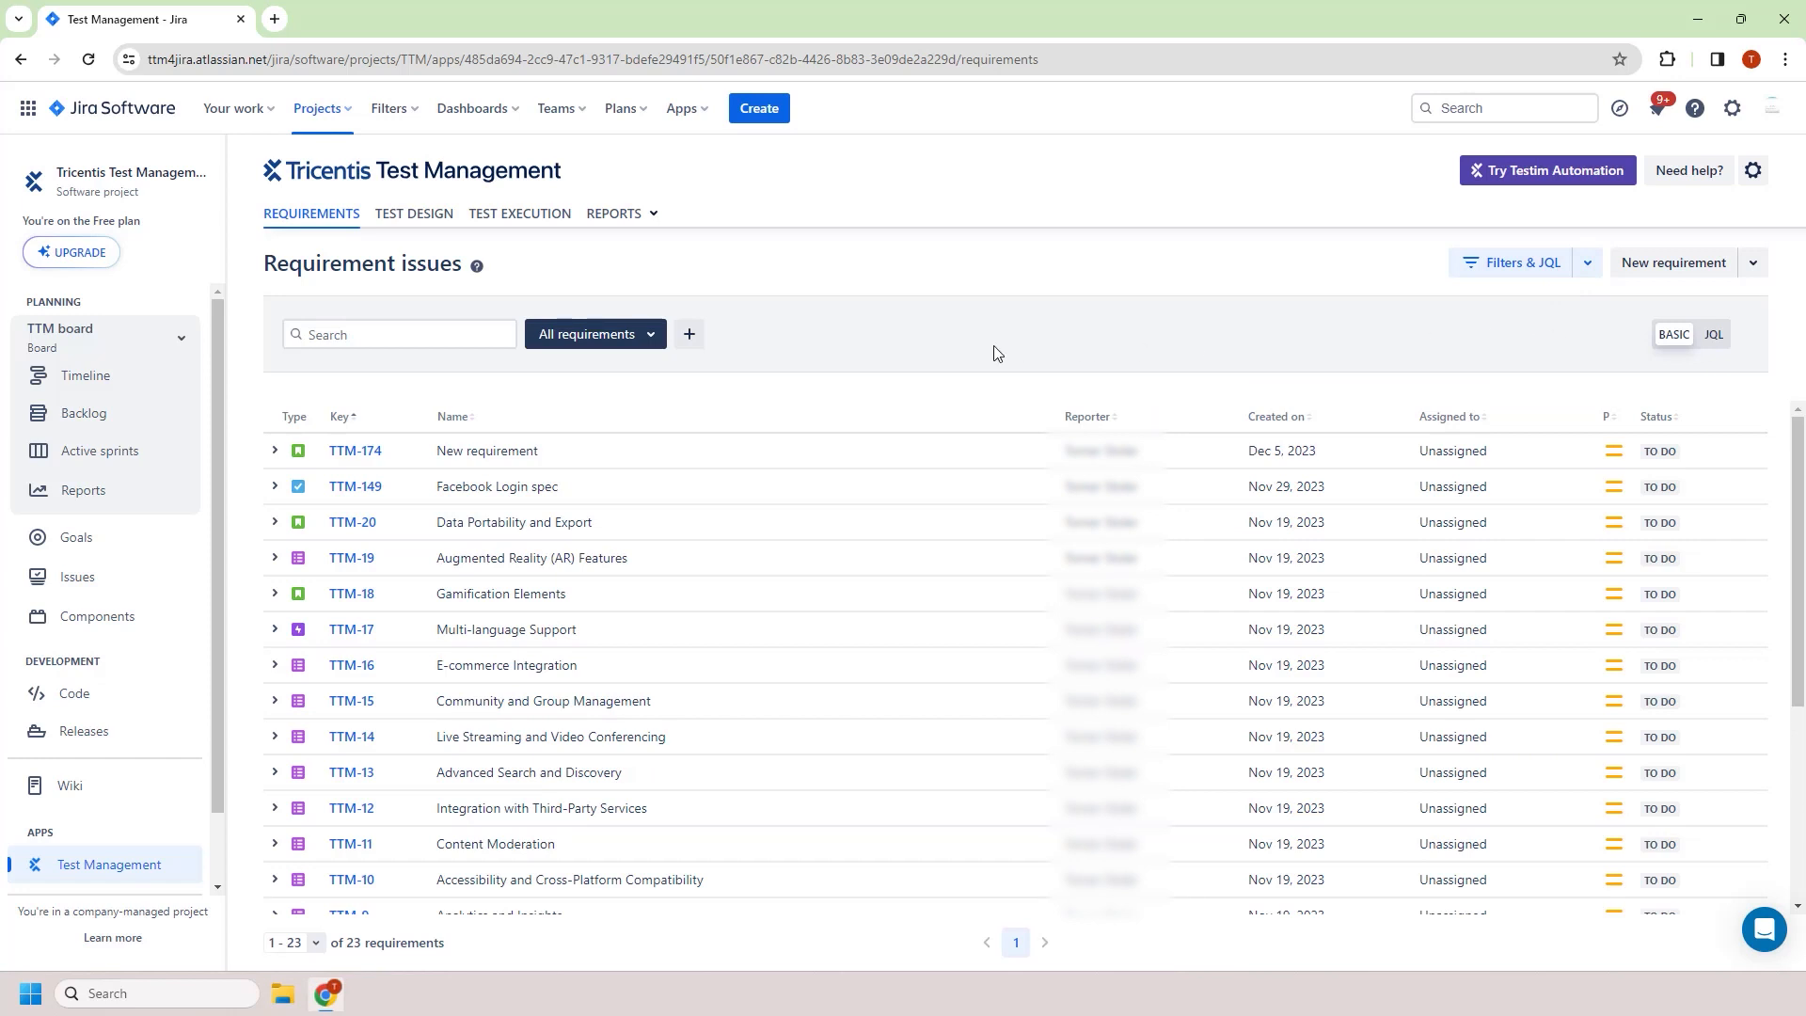
{"action": "left_click", "coordinate": [645, 347]}
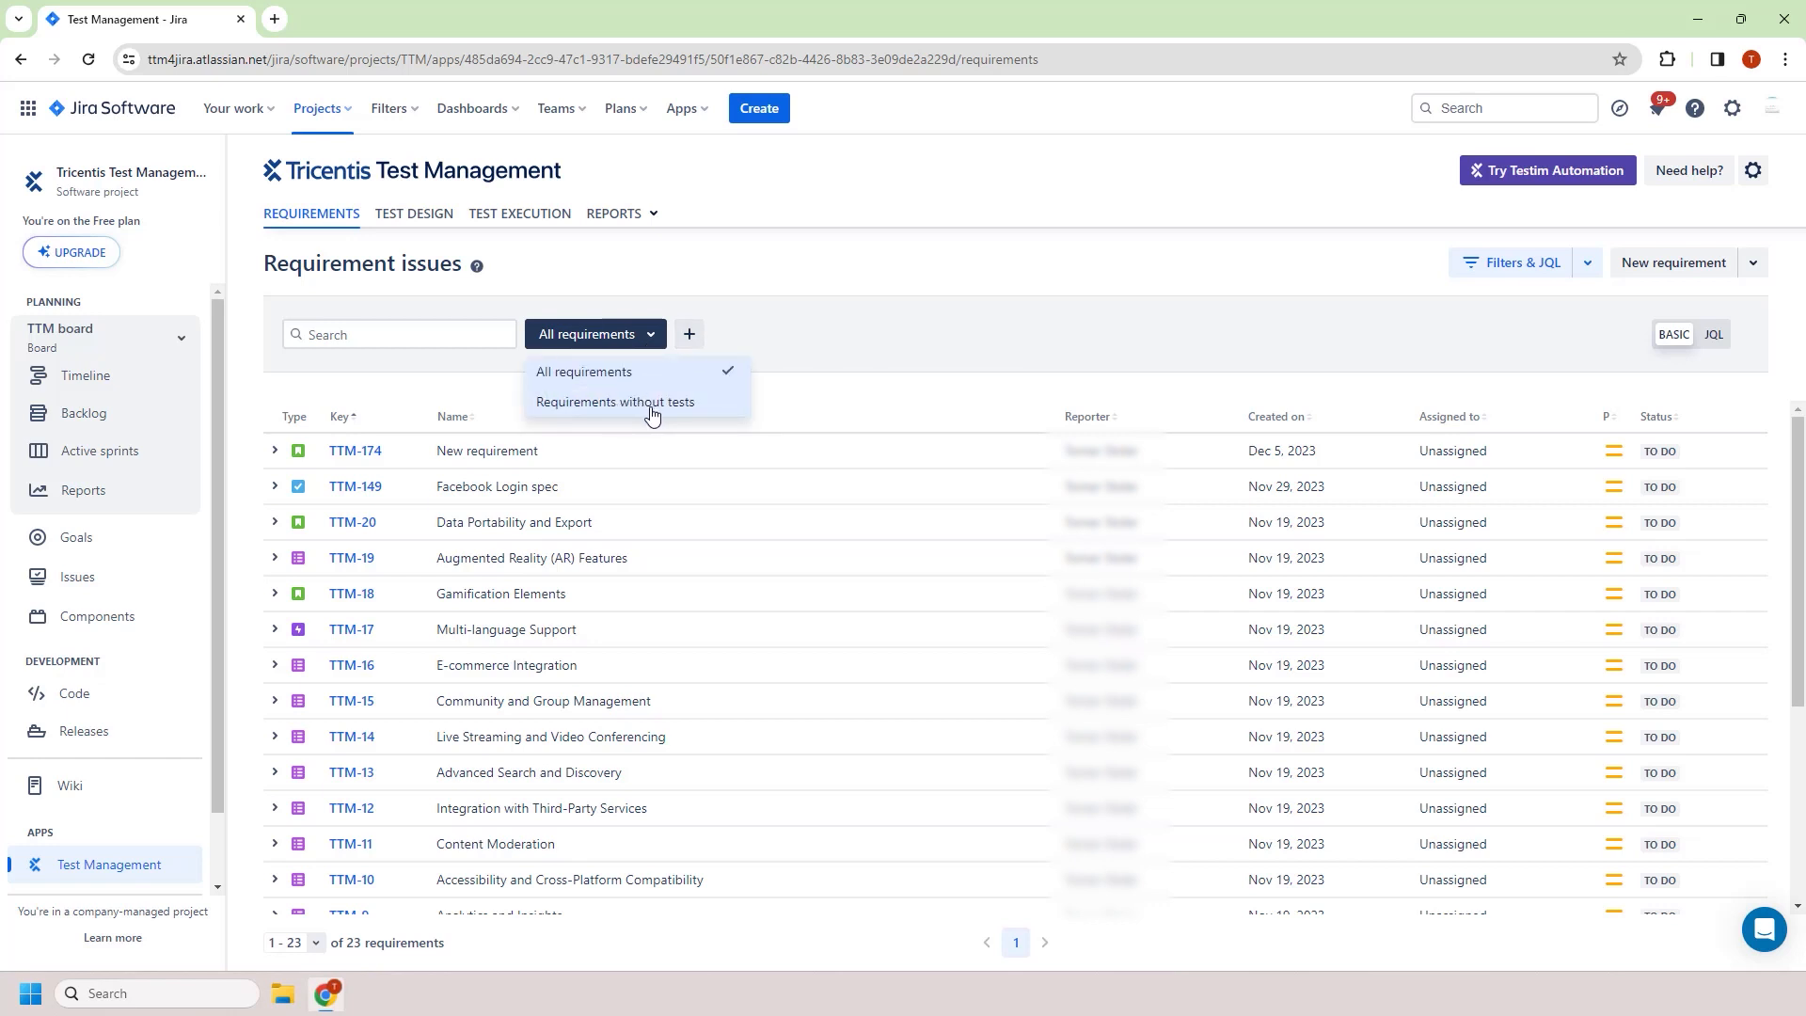
{"action": "left_click", "coordinate": [691, 336]}
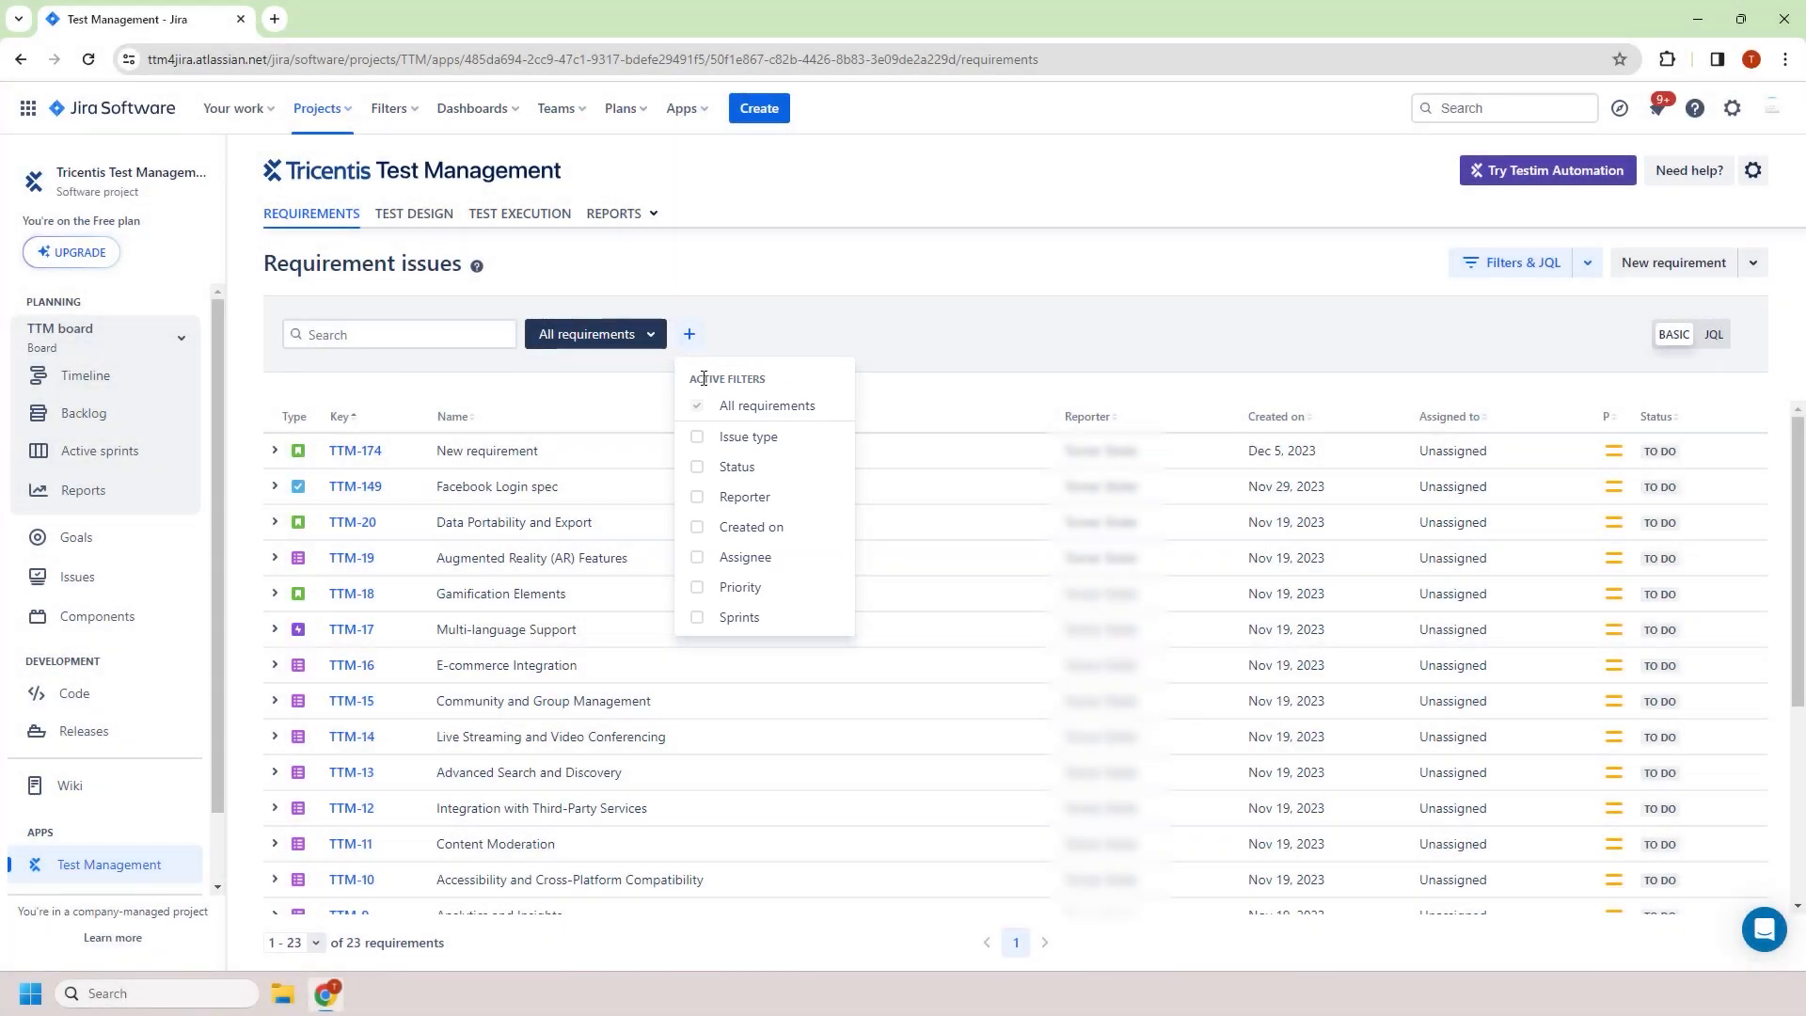
{"action": "left_click", "coordinate": [709, 439]}
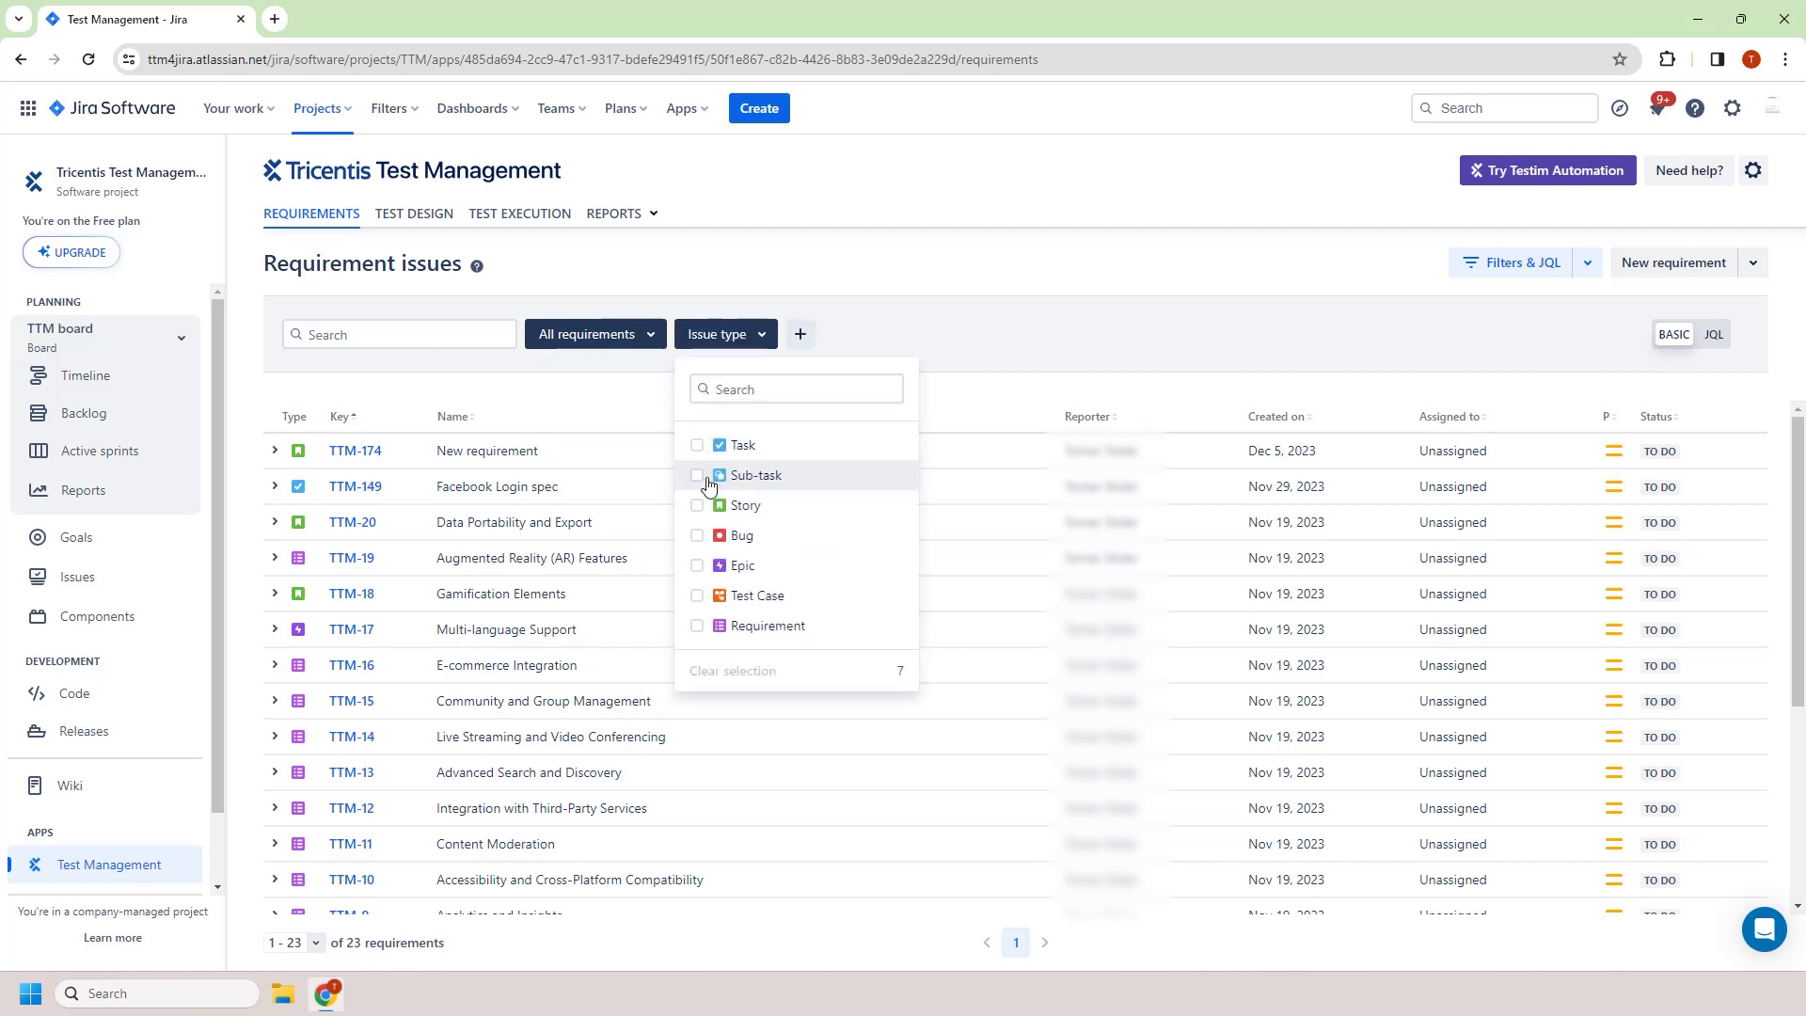
{"action": "left_click", "coordinate": [731, 509]}
{"action": "left_click", "coordinate": [922, 414]}
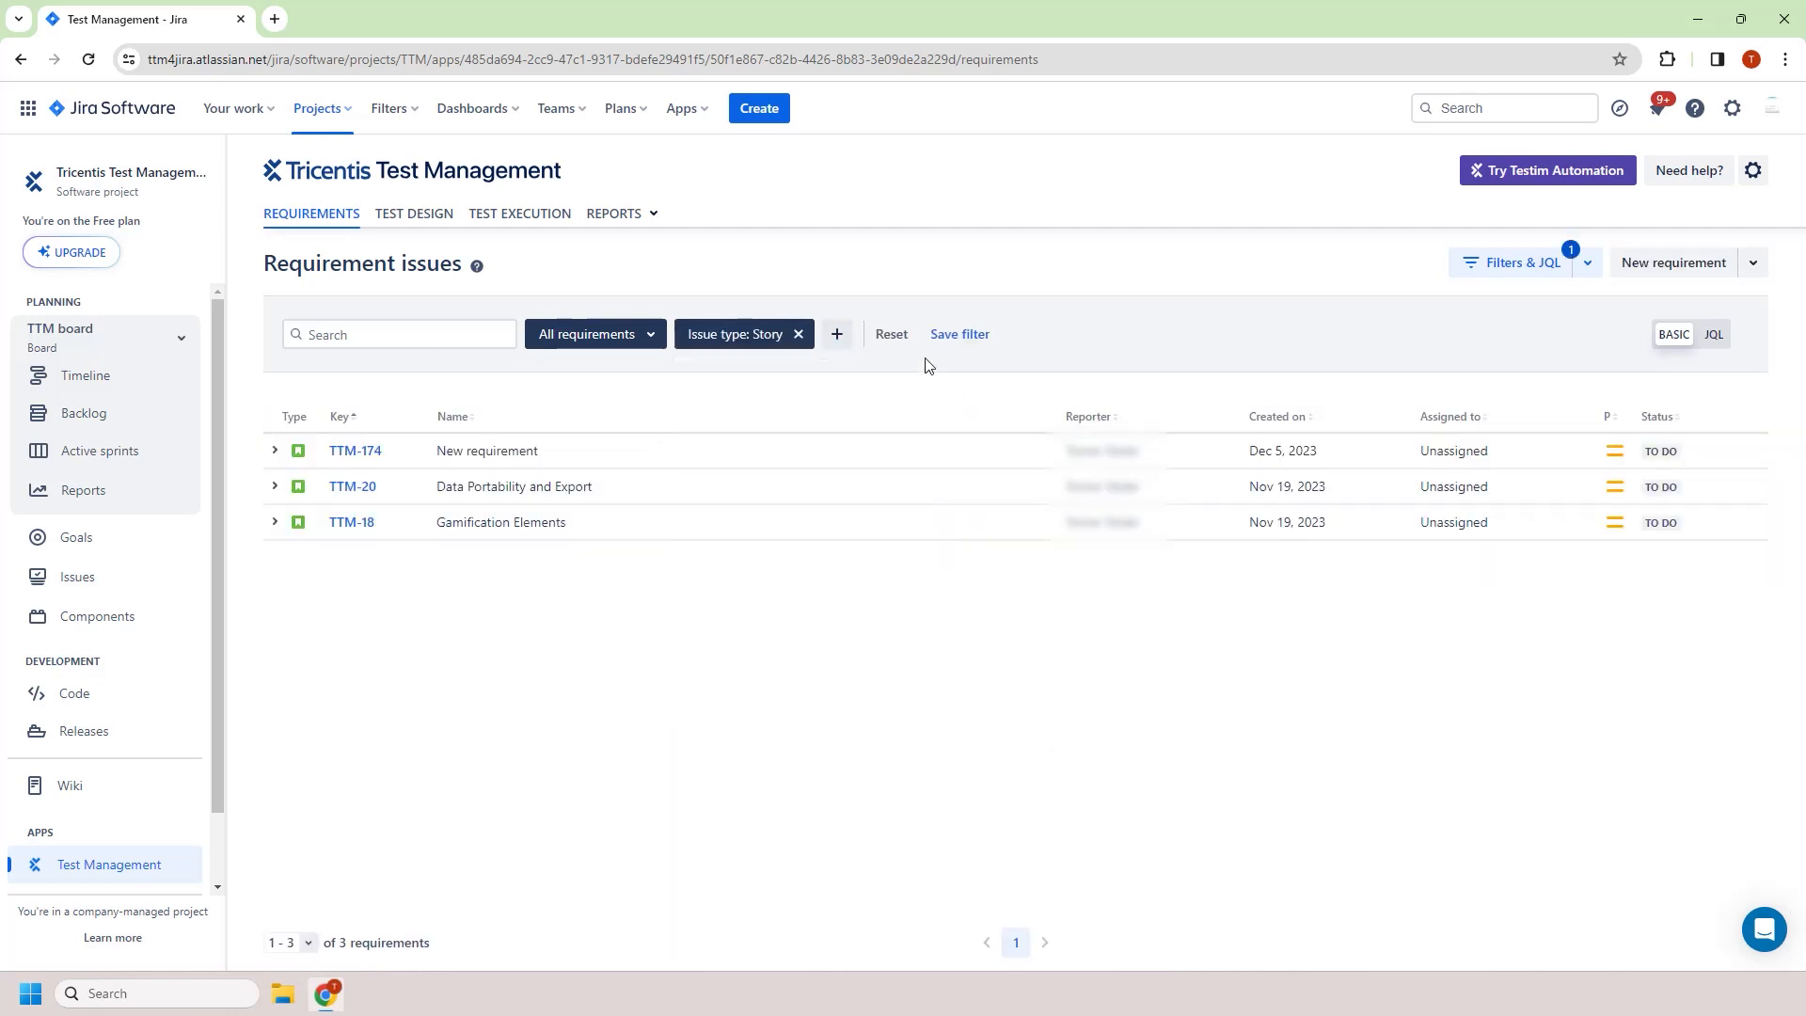
Save the filter as "Stories" with public visibility for all project users
{"action": "left_click", "coordinate": [937, 346]}
{"action": "type", "text": "St"}
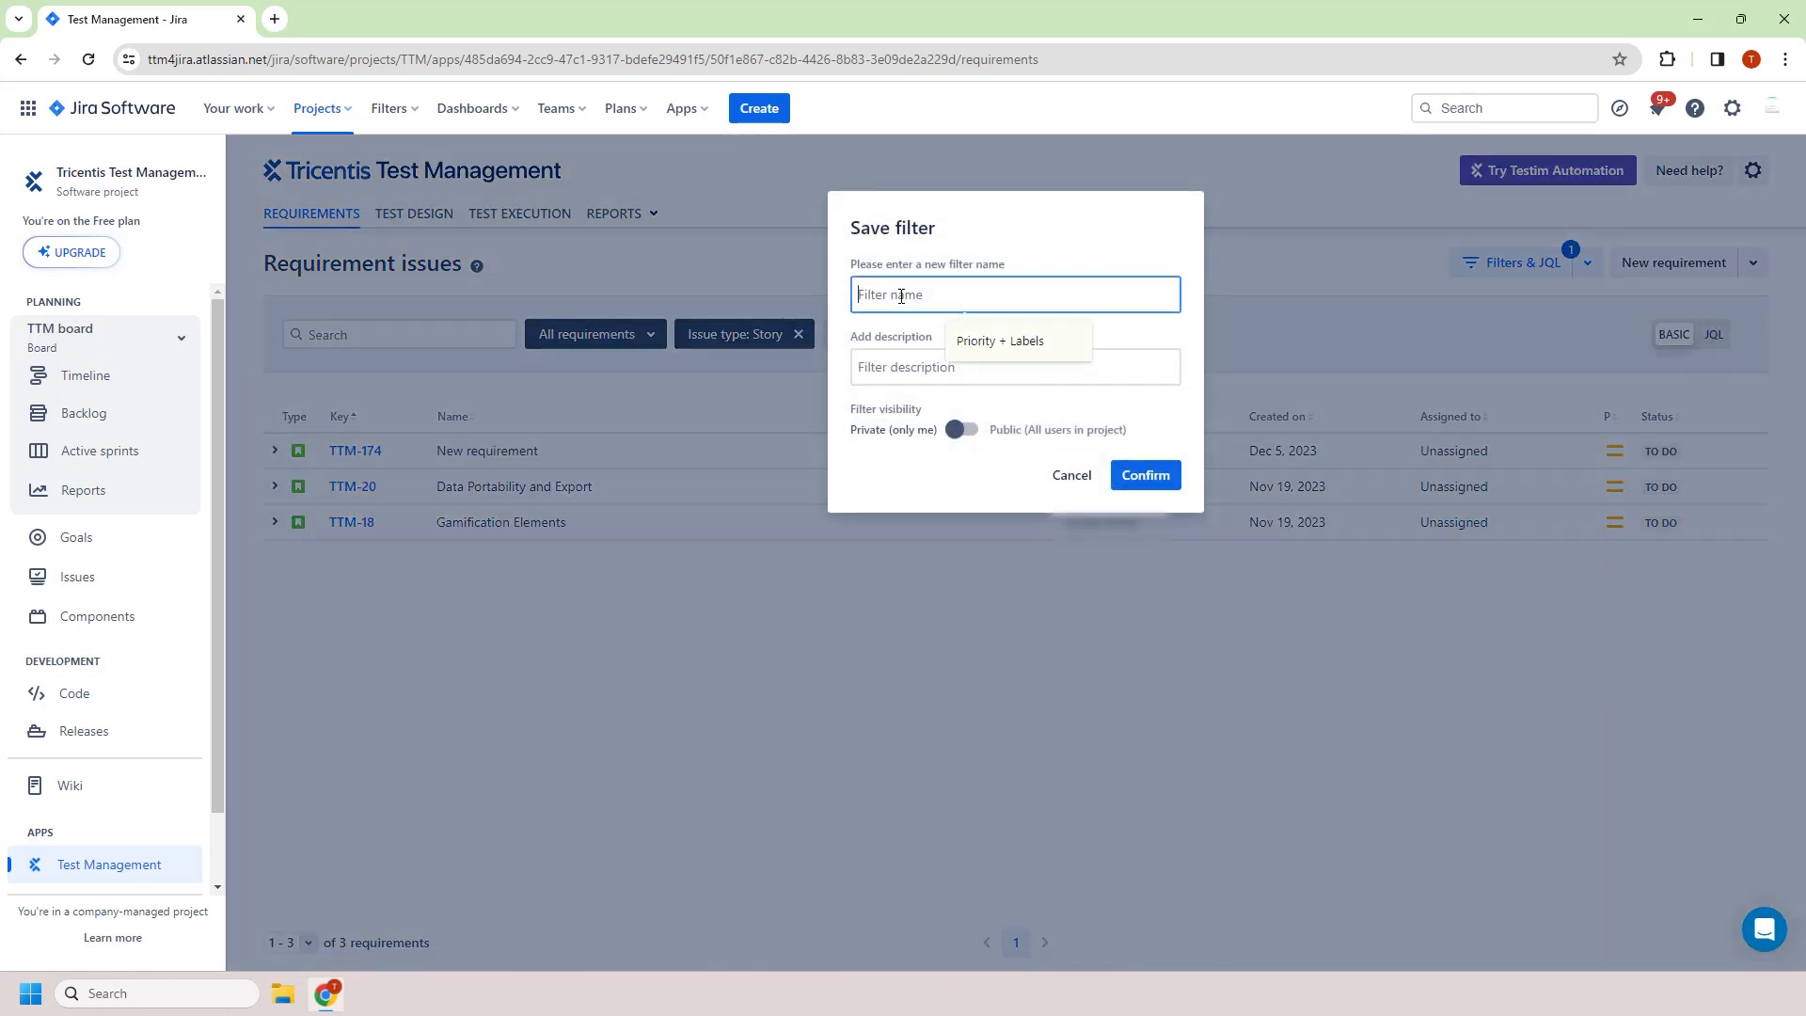
{"action": "type", "text": "ories"}
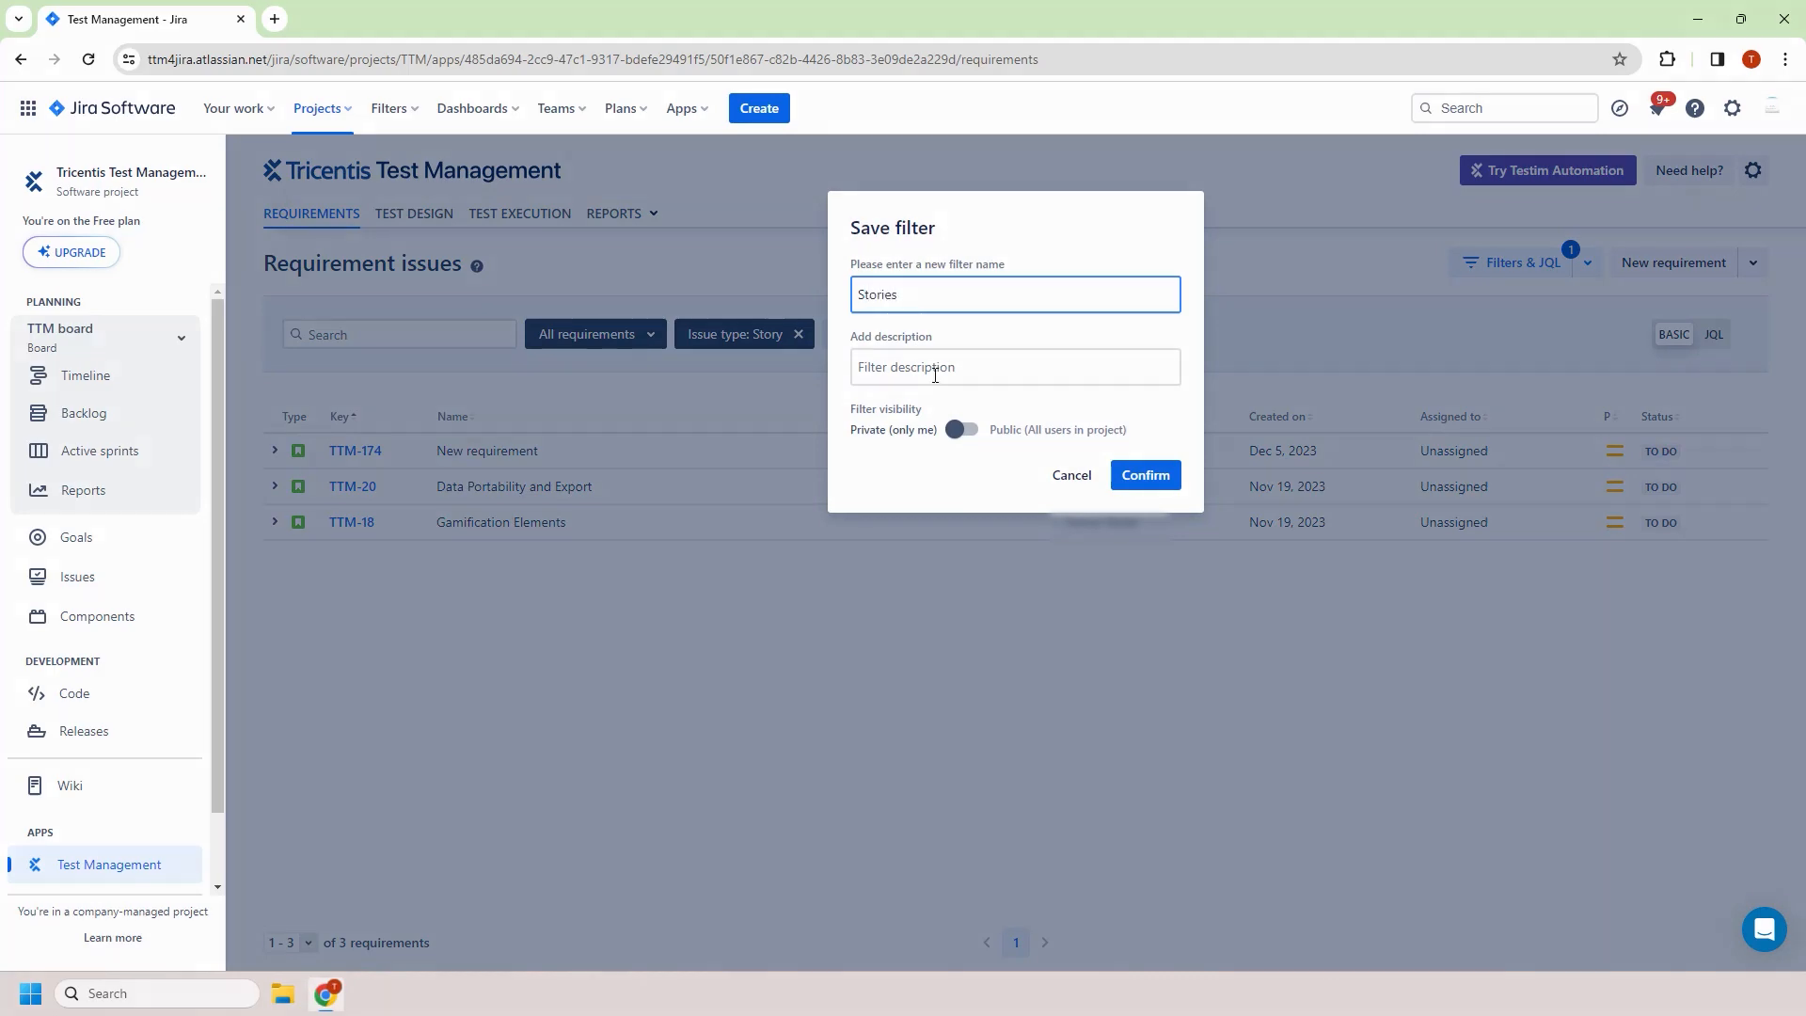
{"action": "left_click", "coordinate": [963, 428]}
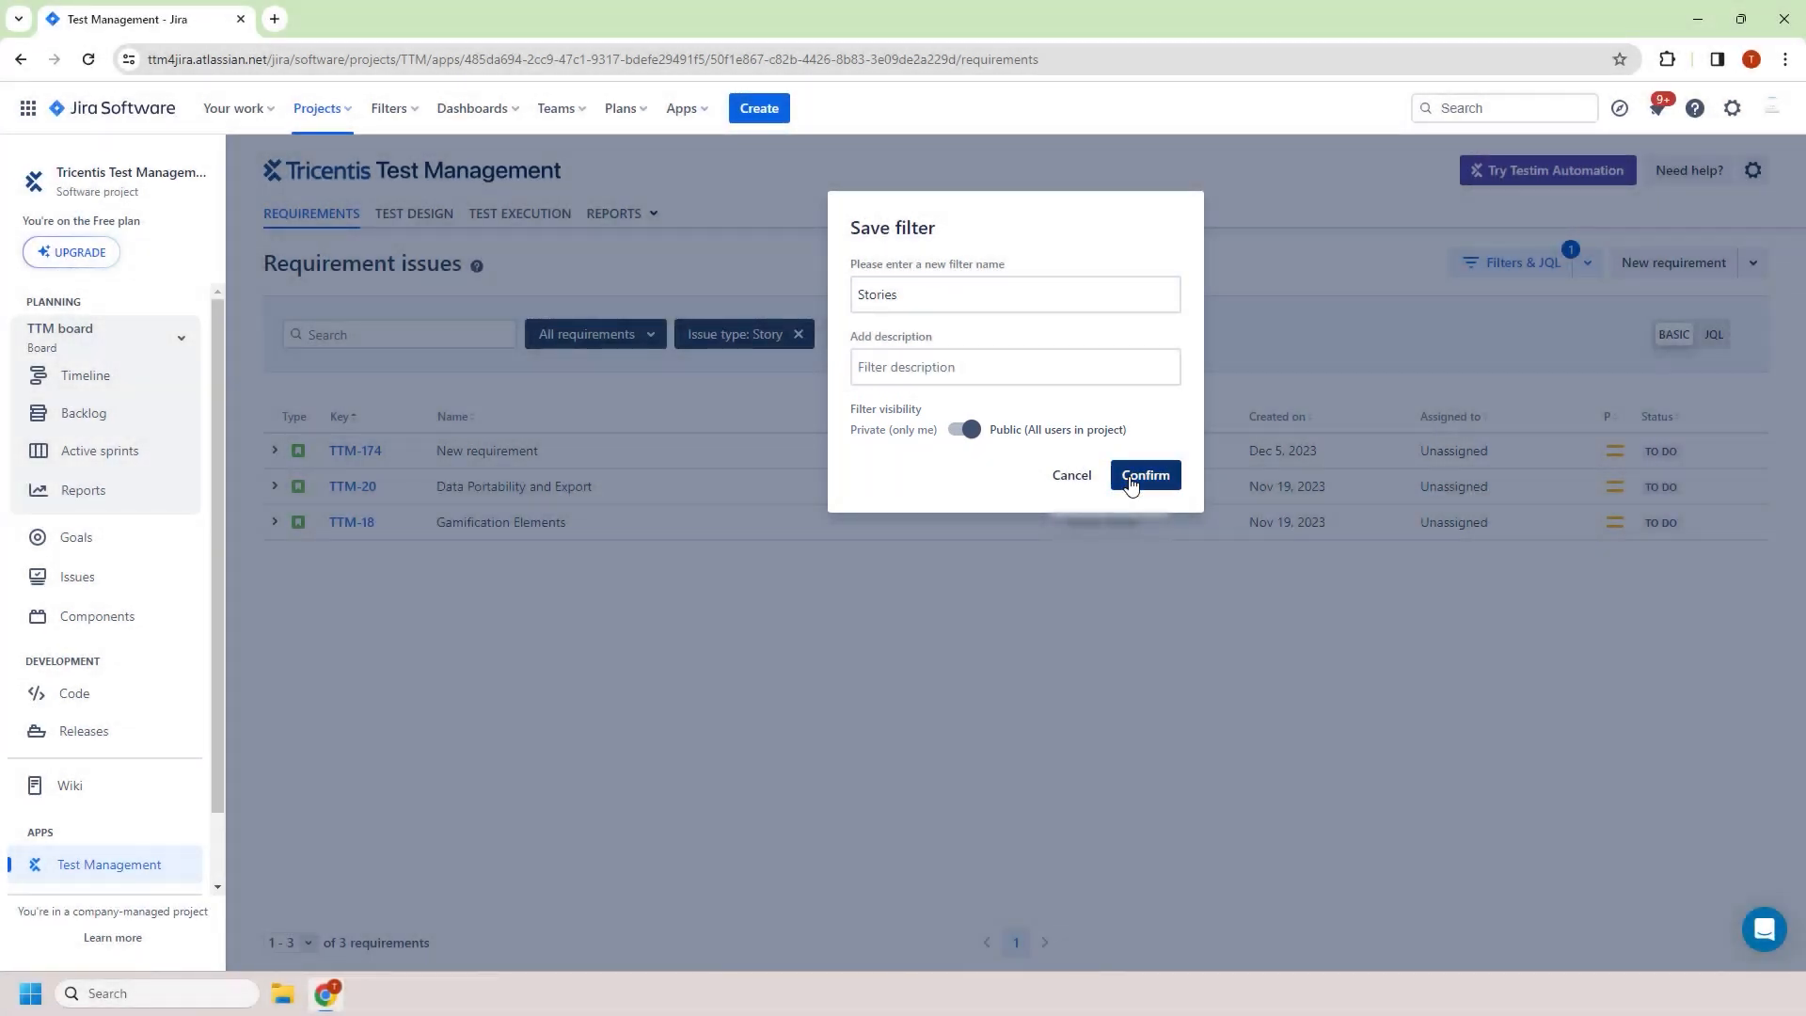
{"action": "left_click", "coordinate": [1133, 477]}
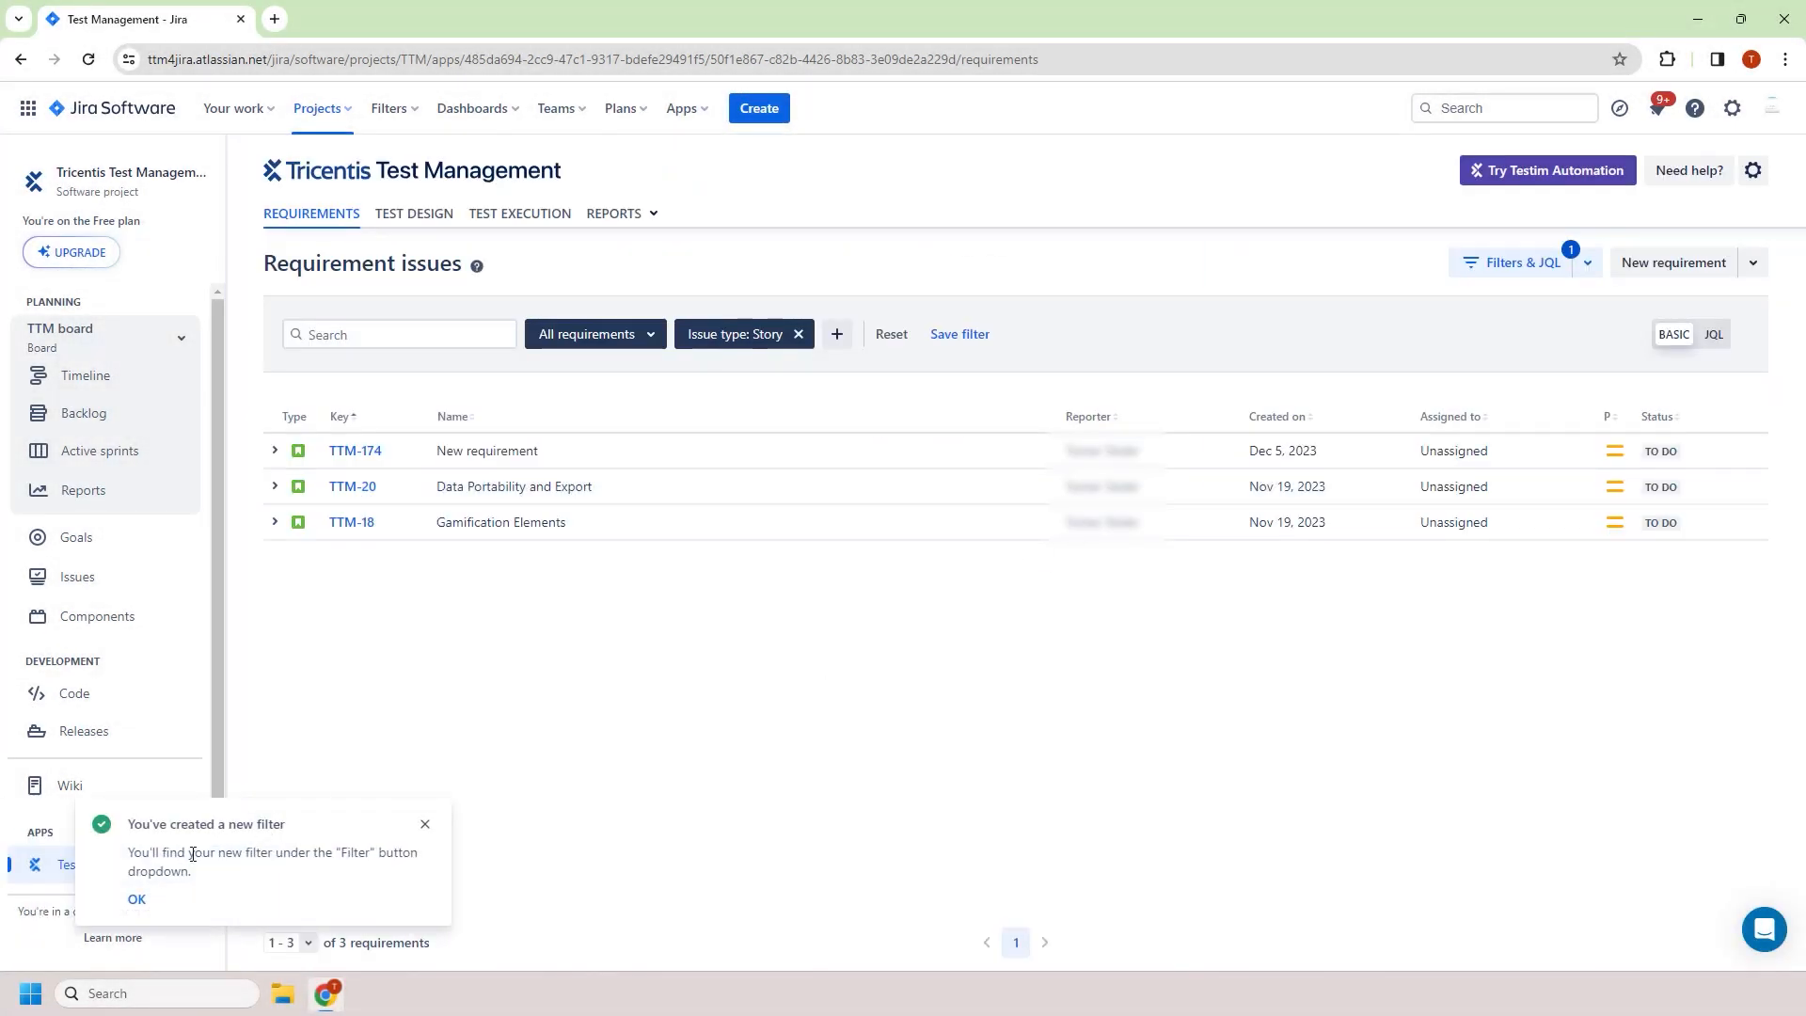
{"action": "left_click", "coordinate": [136, 899]}
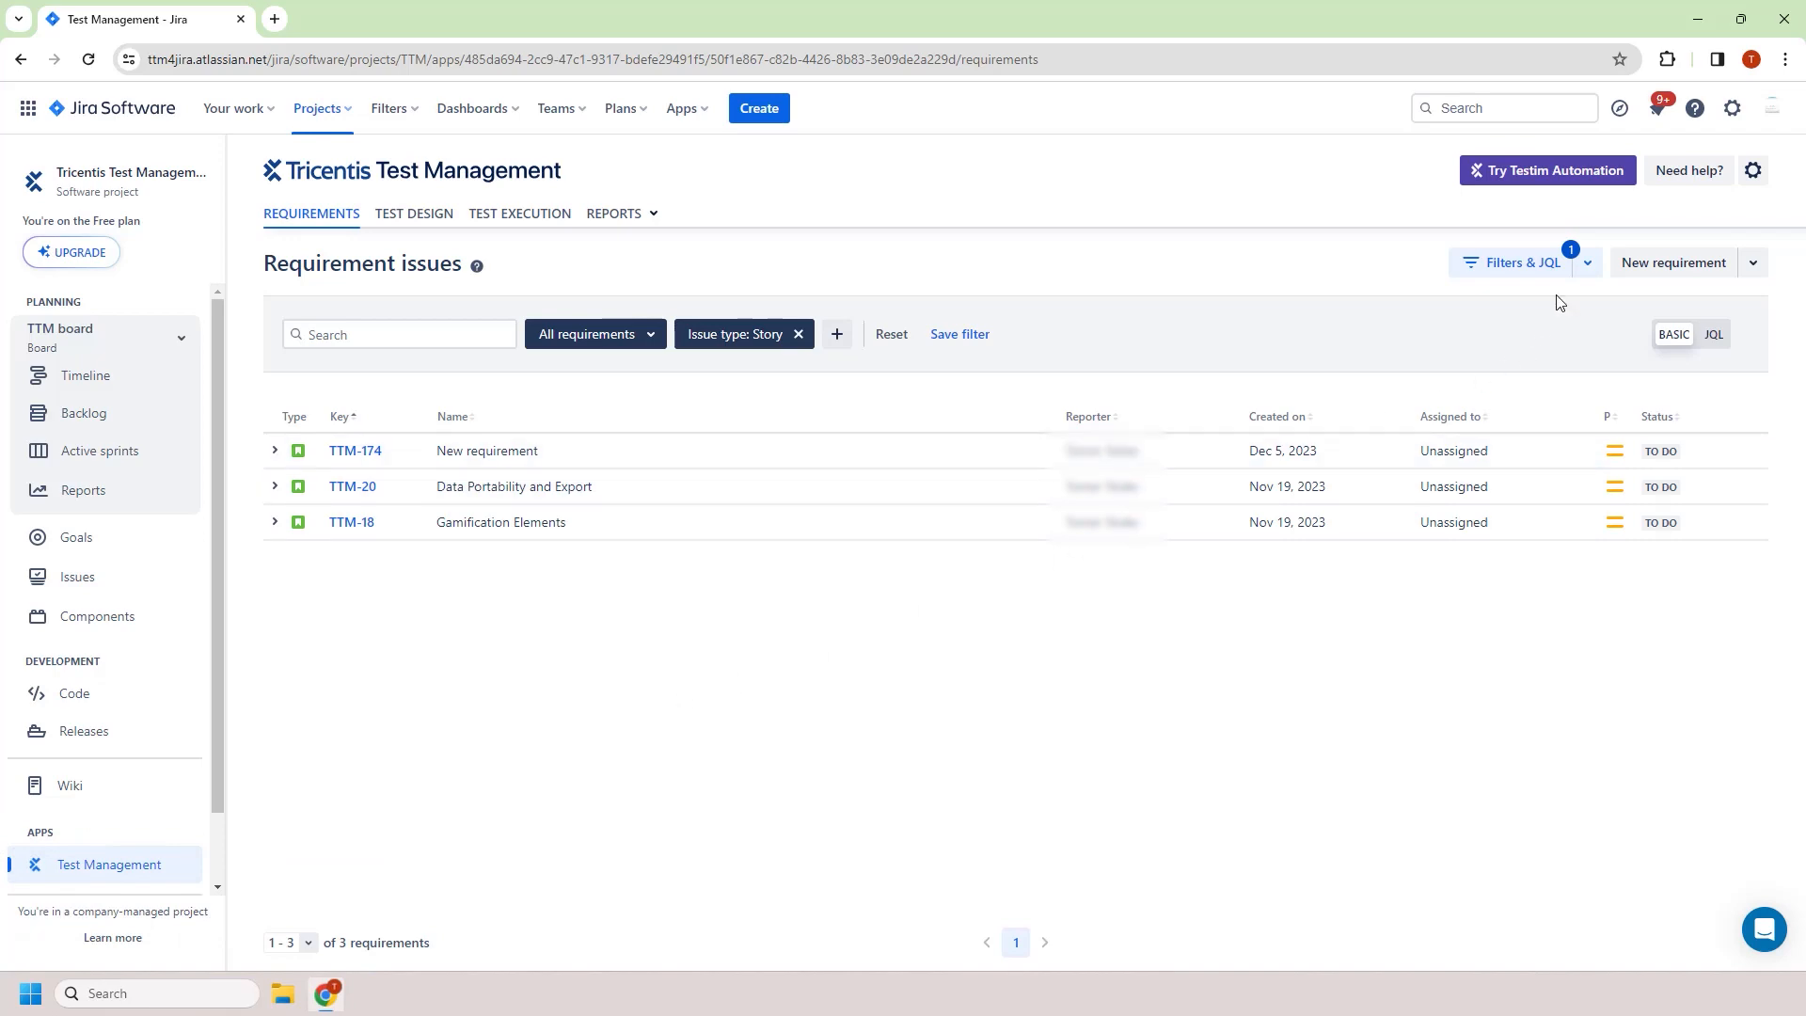
Filter the requirements with the JQL query priority = High AND labels = ExchangeOptions
{"action": "left_click", "coordinate": [1588, 263]}
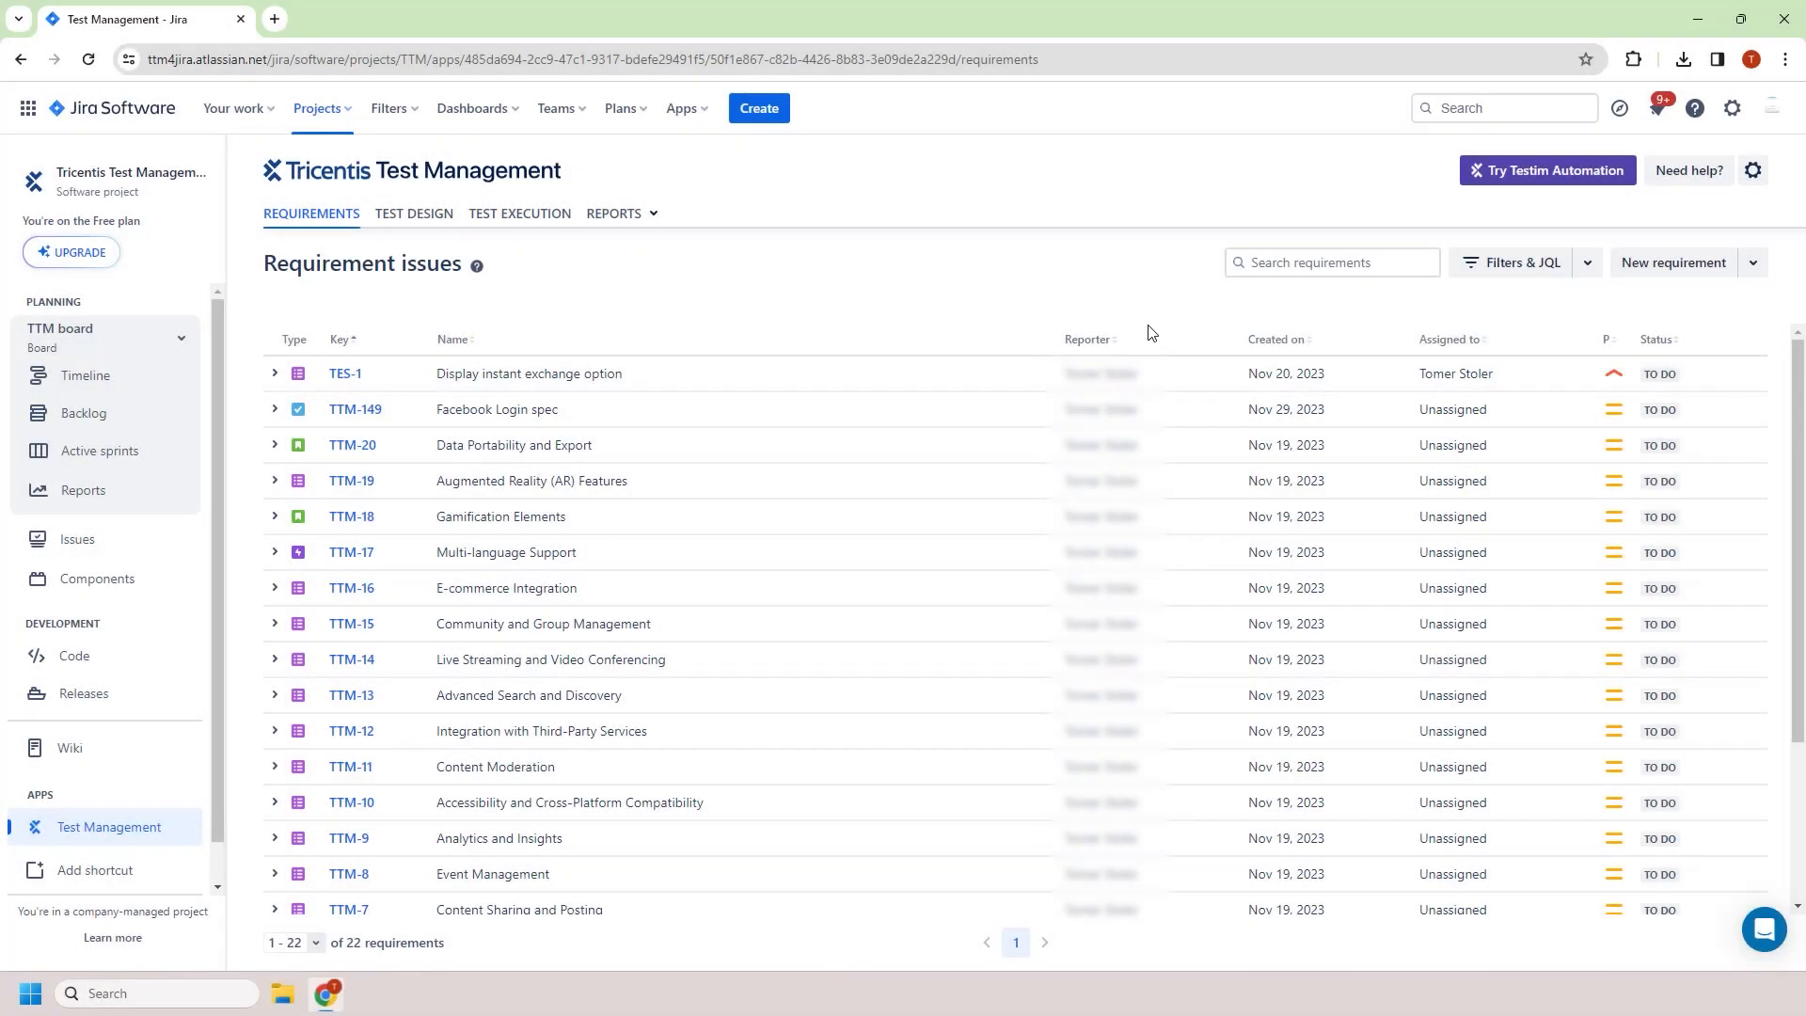
{"action": "left_click", "coordinate": [1476, 273]}
{"action": "left_click", "coordinate": [1715, 335]}
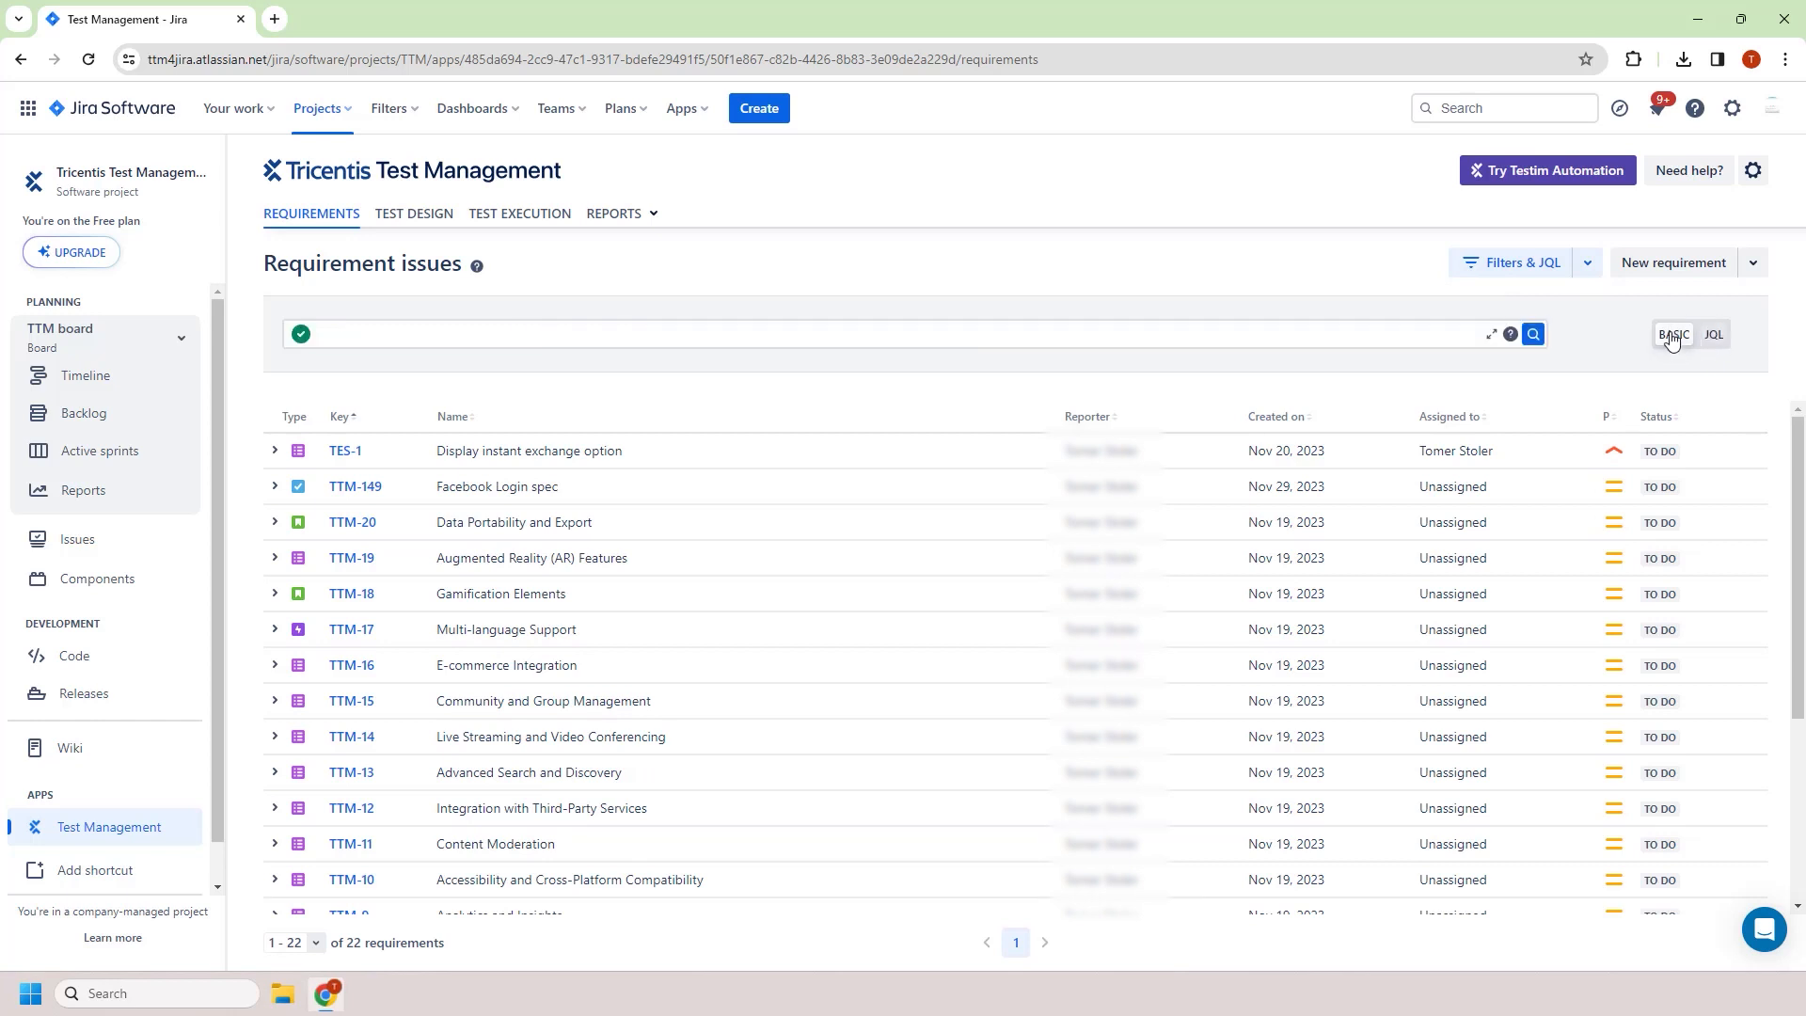
{"action": "left_click", "coordinate": [1271, 326]}
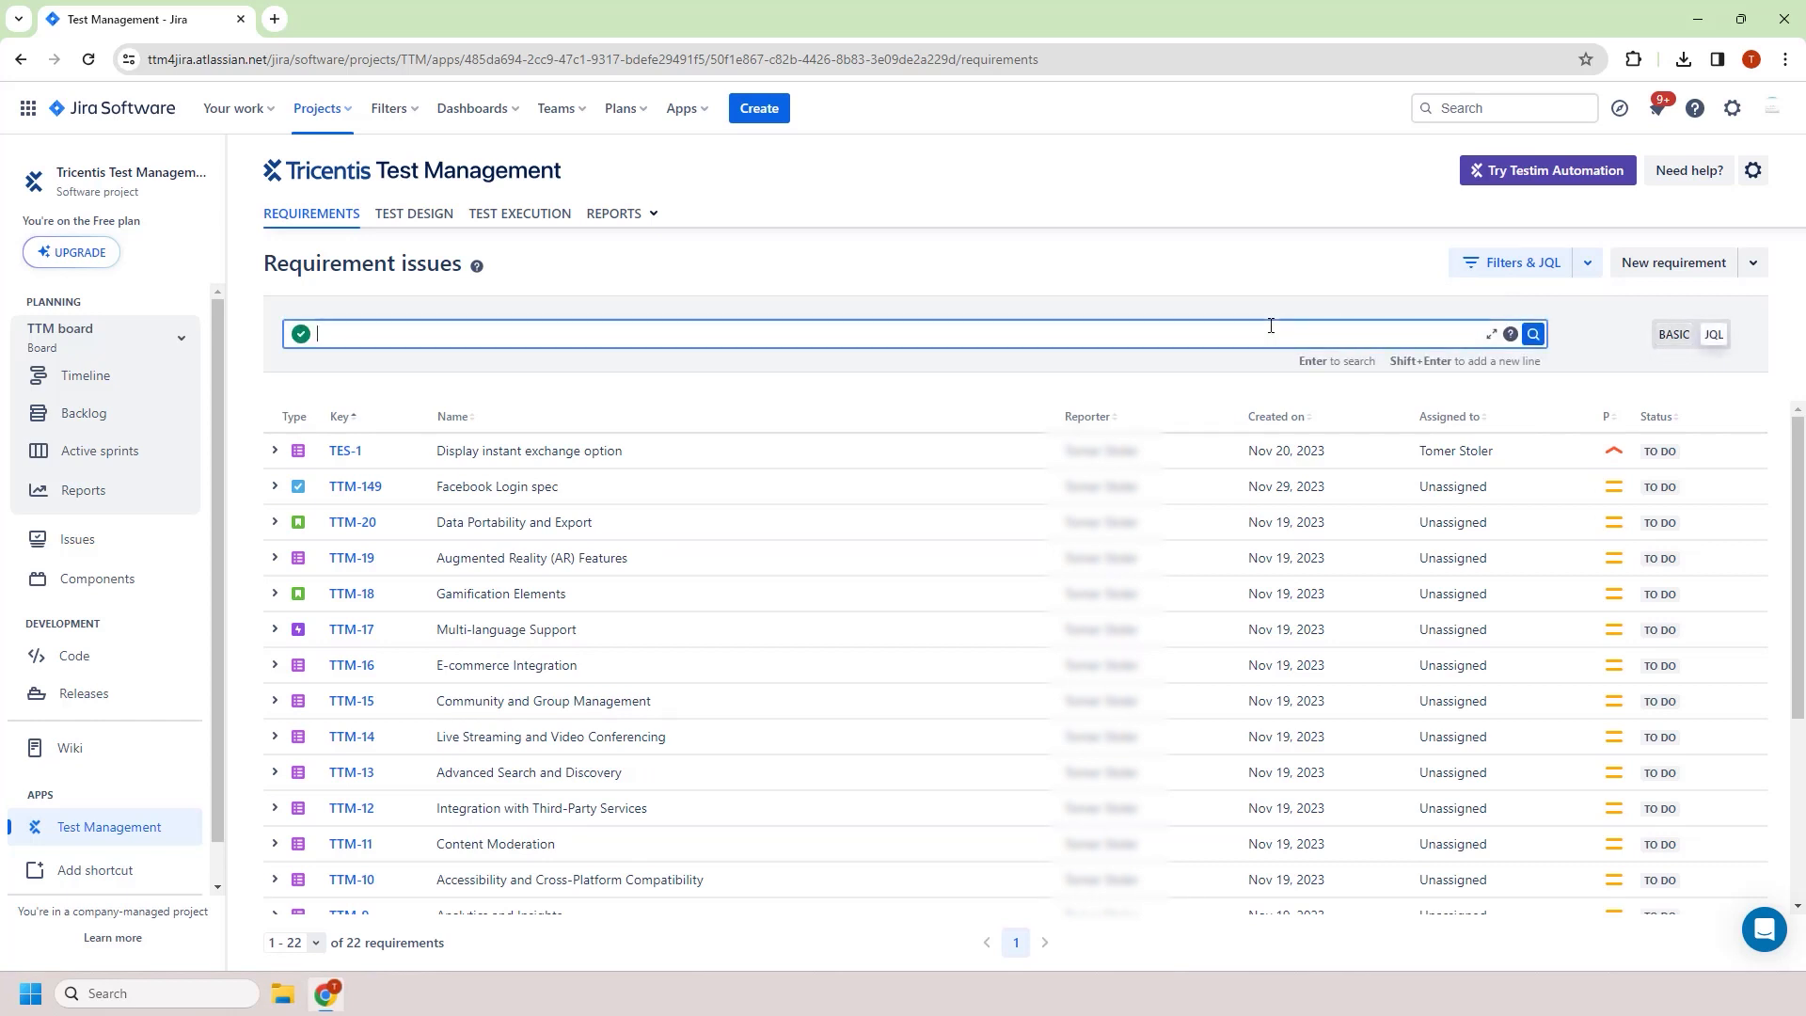
{"action": "type", "text": "priority = "}
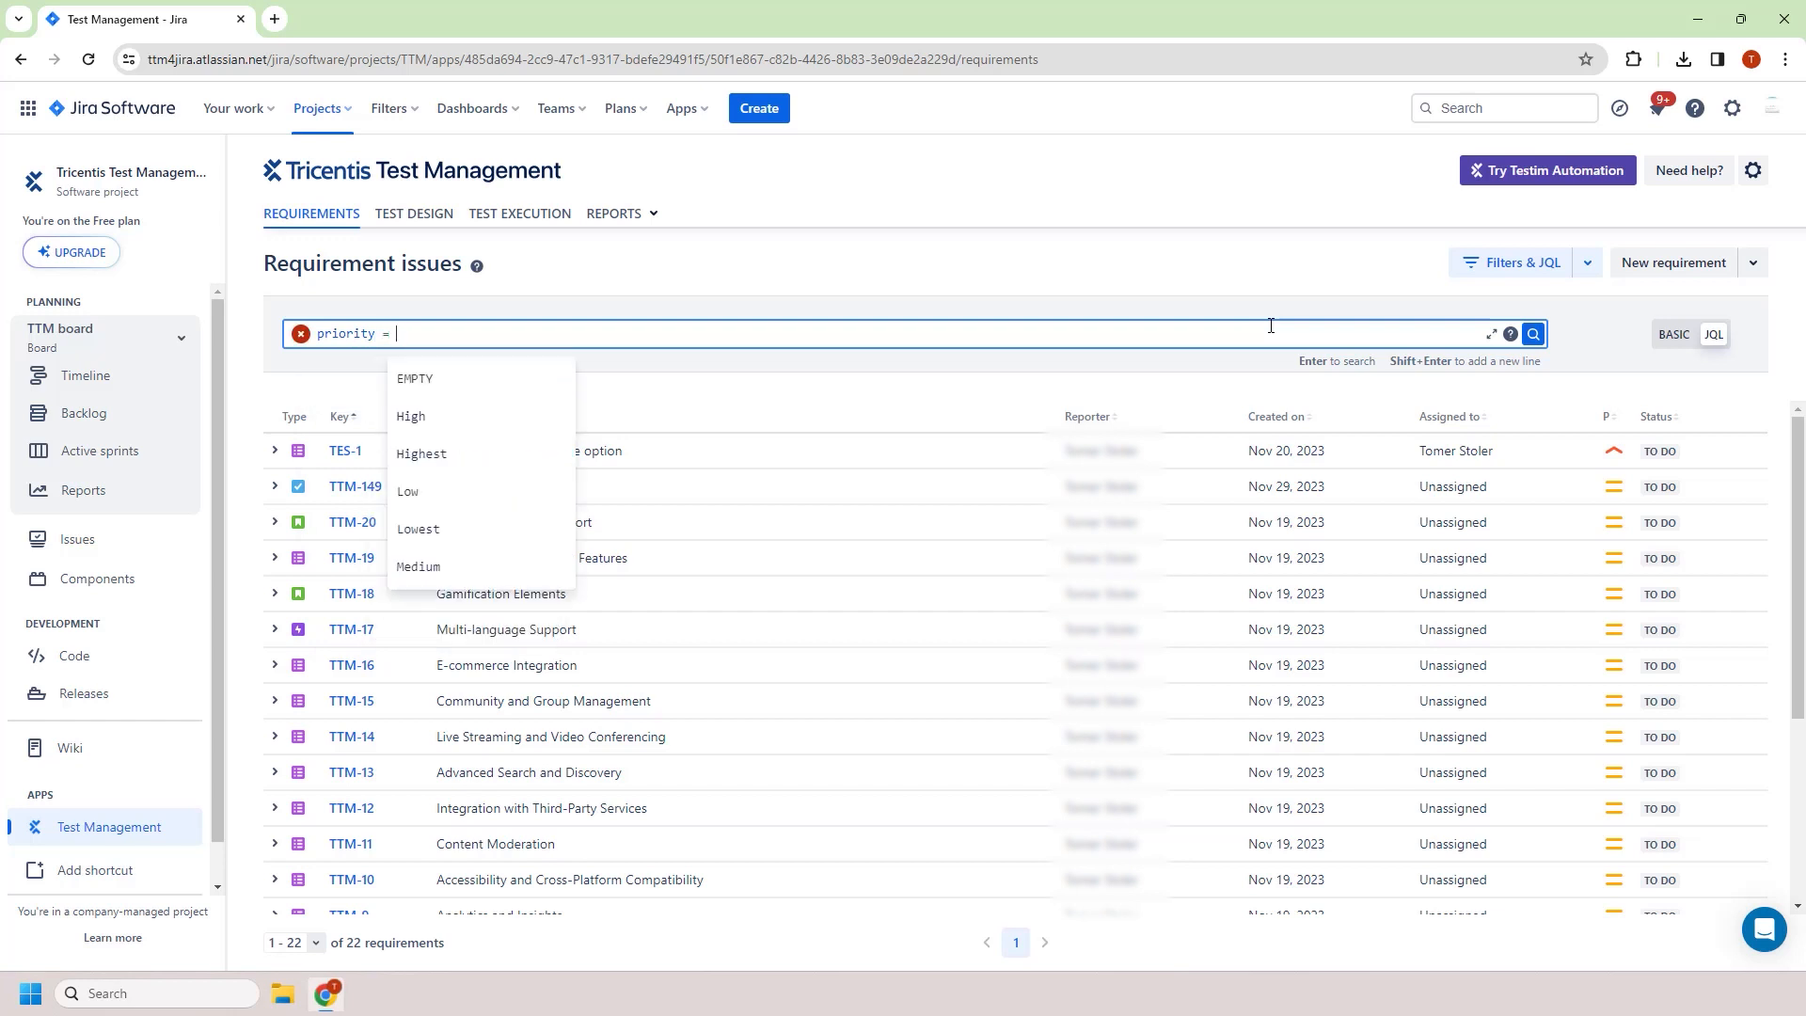
{"action": "type", "text": "High AND la"}
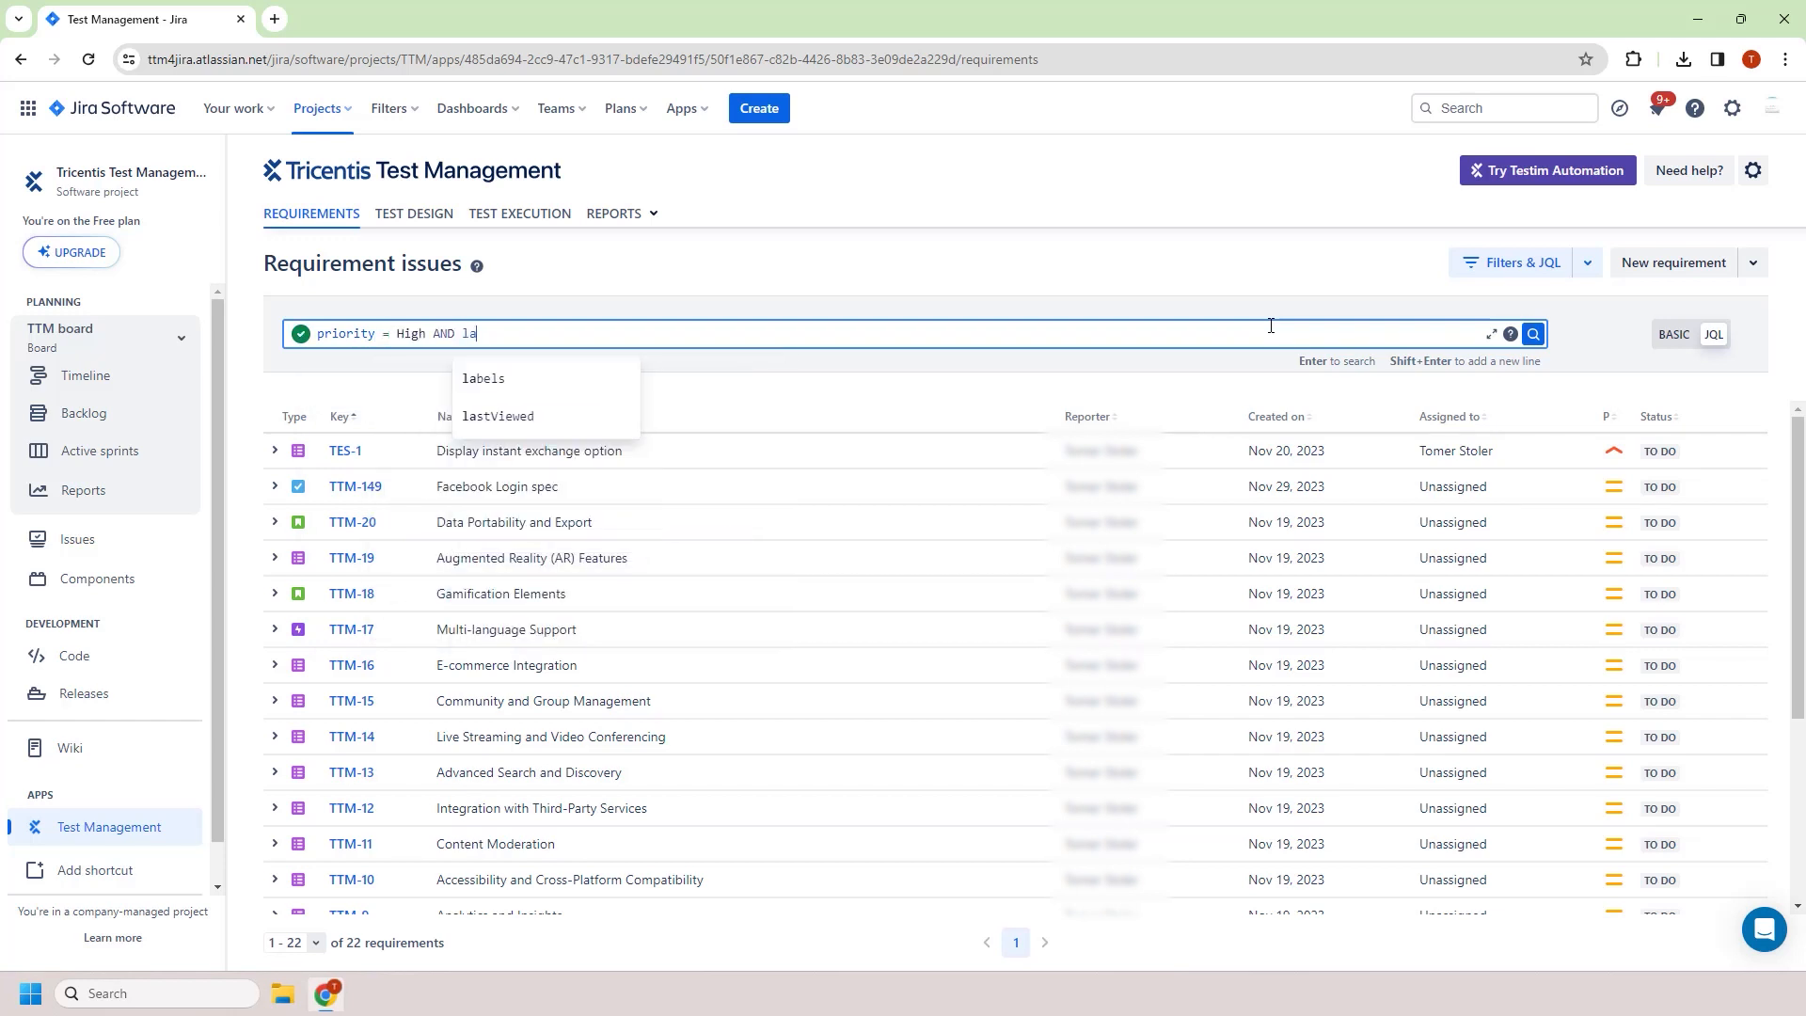
{"action": "type", "text": "bels = e"}
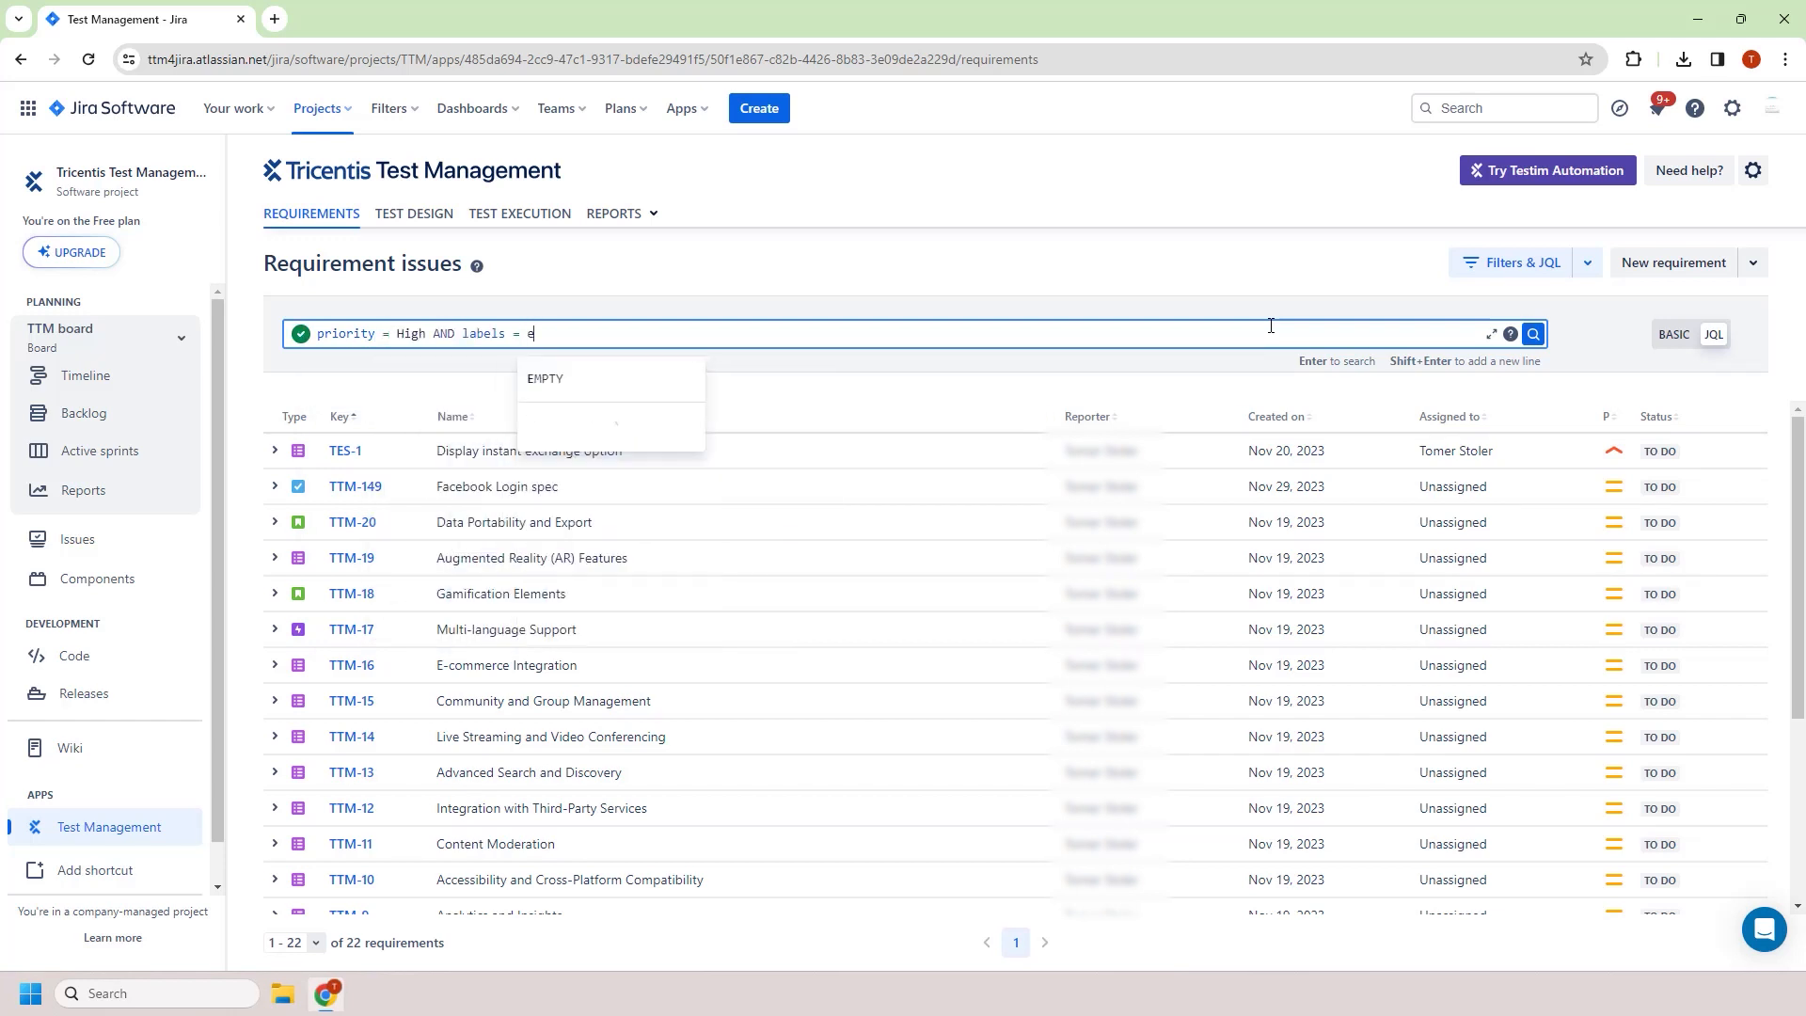
{"action": "type", "text": "x"}
{"action": "key", "text": "Return"}
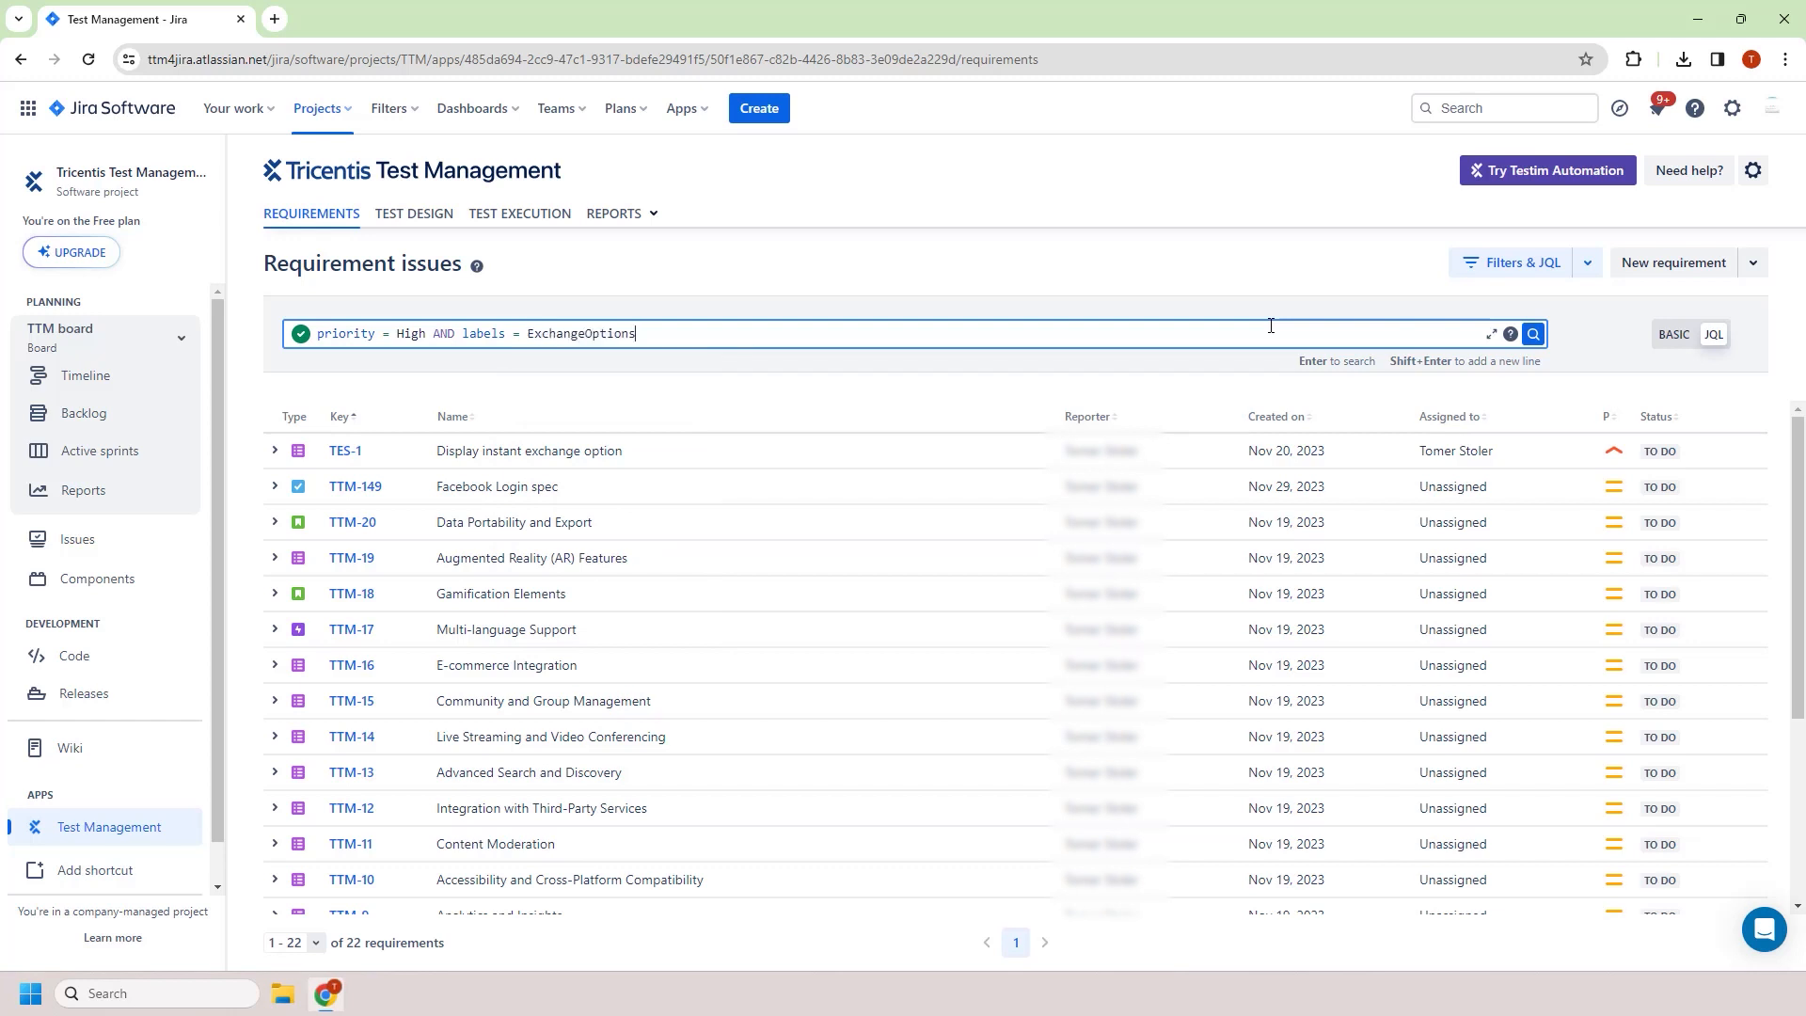
{"action": "left_click", "coordinate": [1533, 334]}
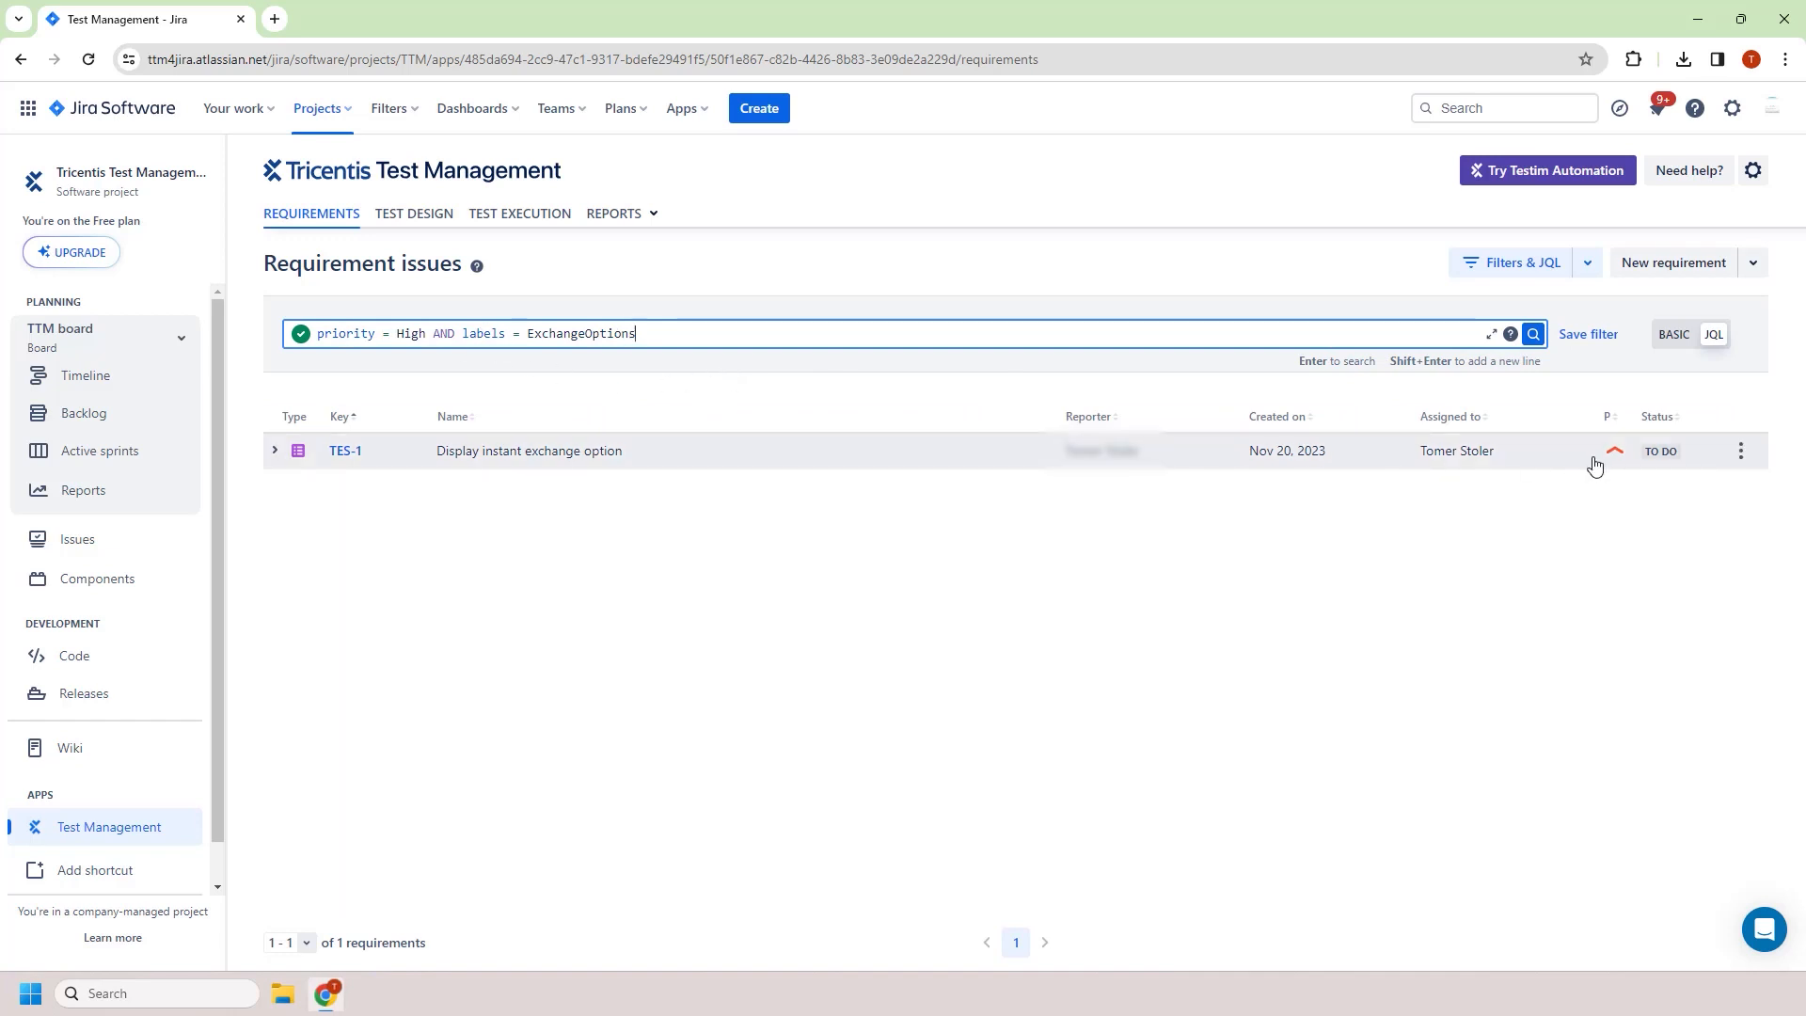
Save the JQL filter as "Priority + Labels" with public visibility
{"action": "left_click", "coordinate": [1589, 334]}
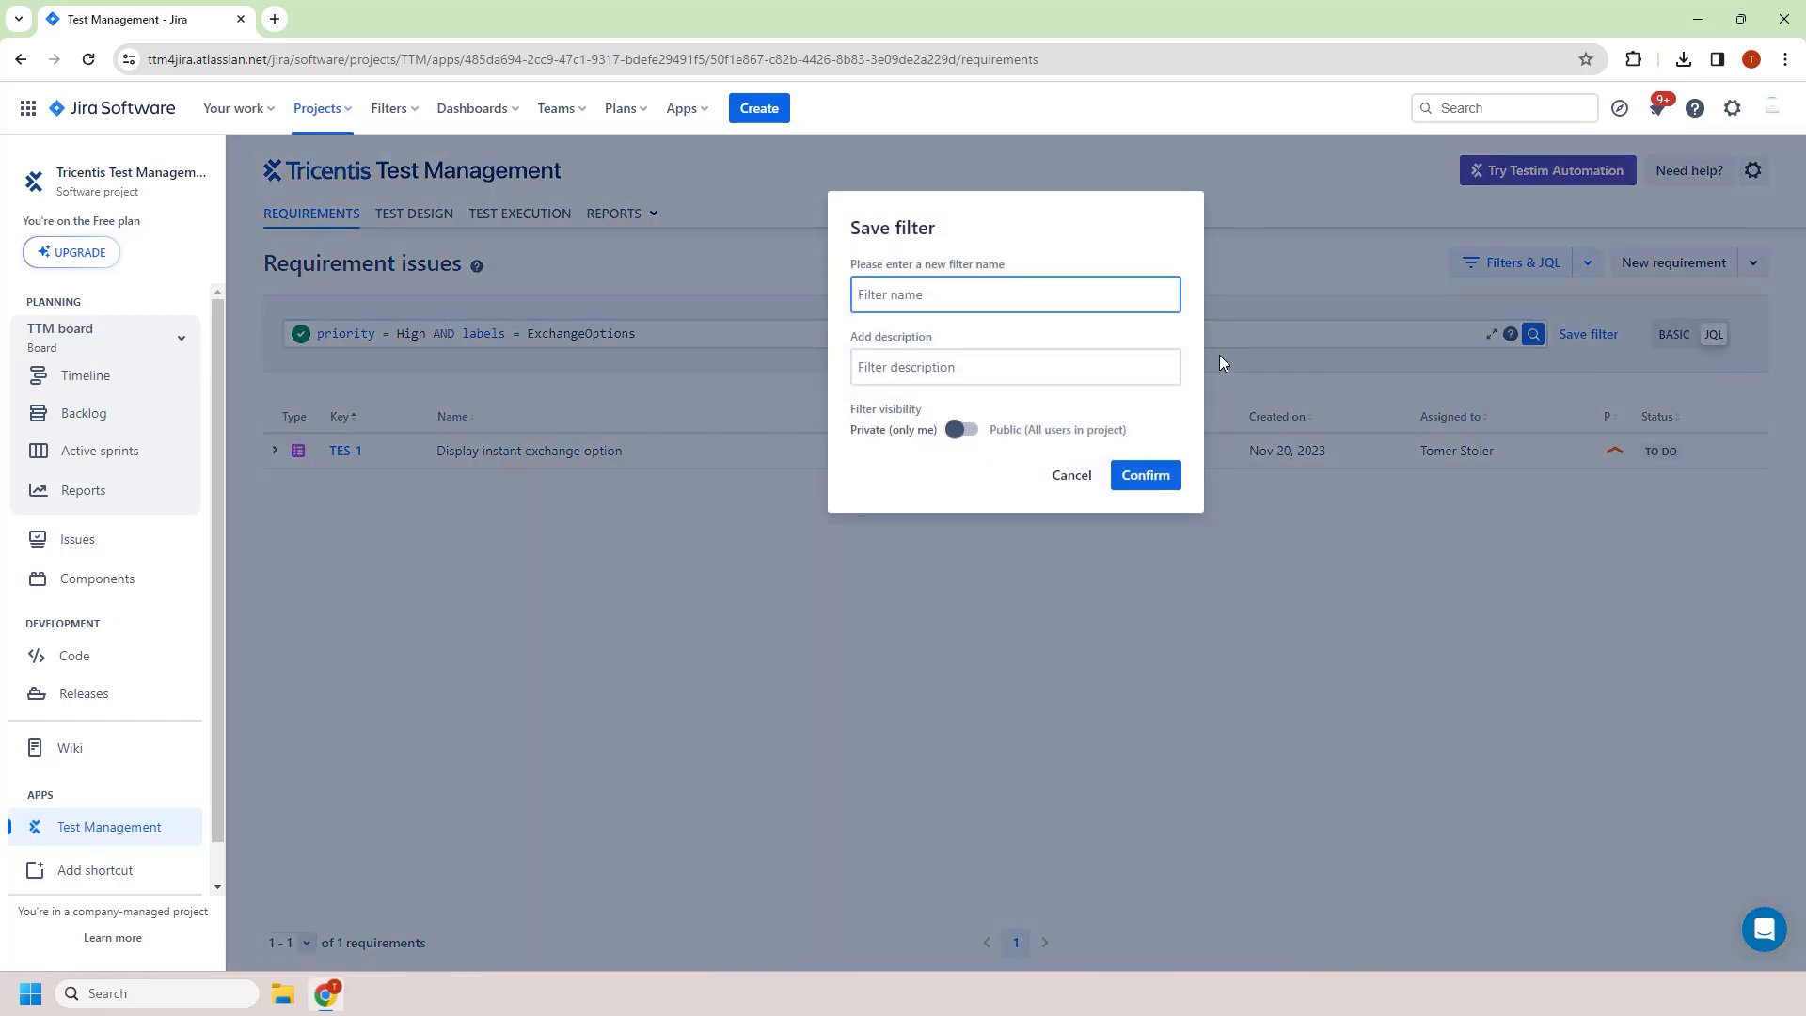
{"action": "type", "text": "Priority + Labels"}
{"action": "left_click", "coordinate": [952, 433]}
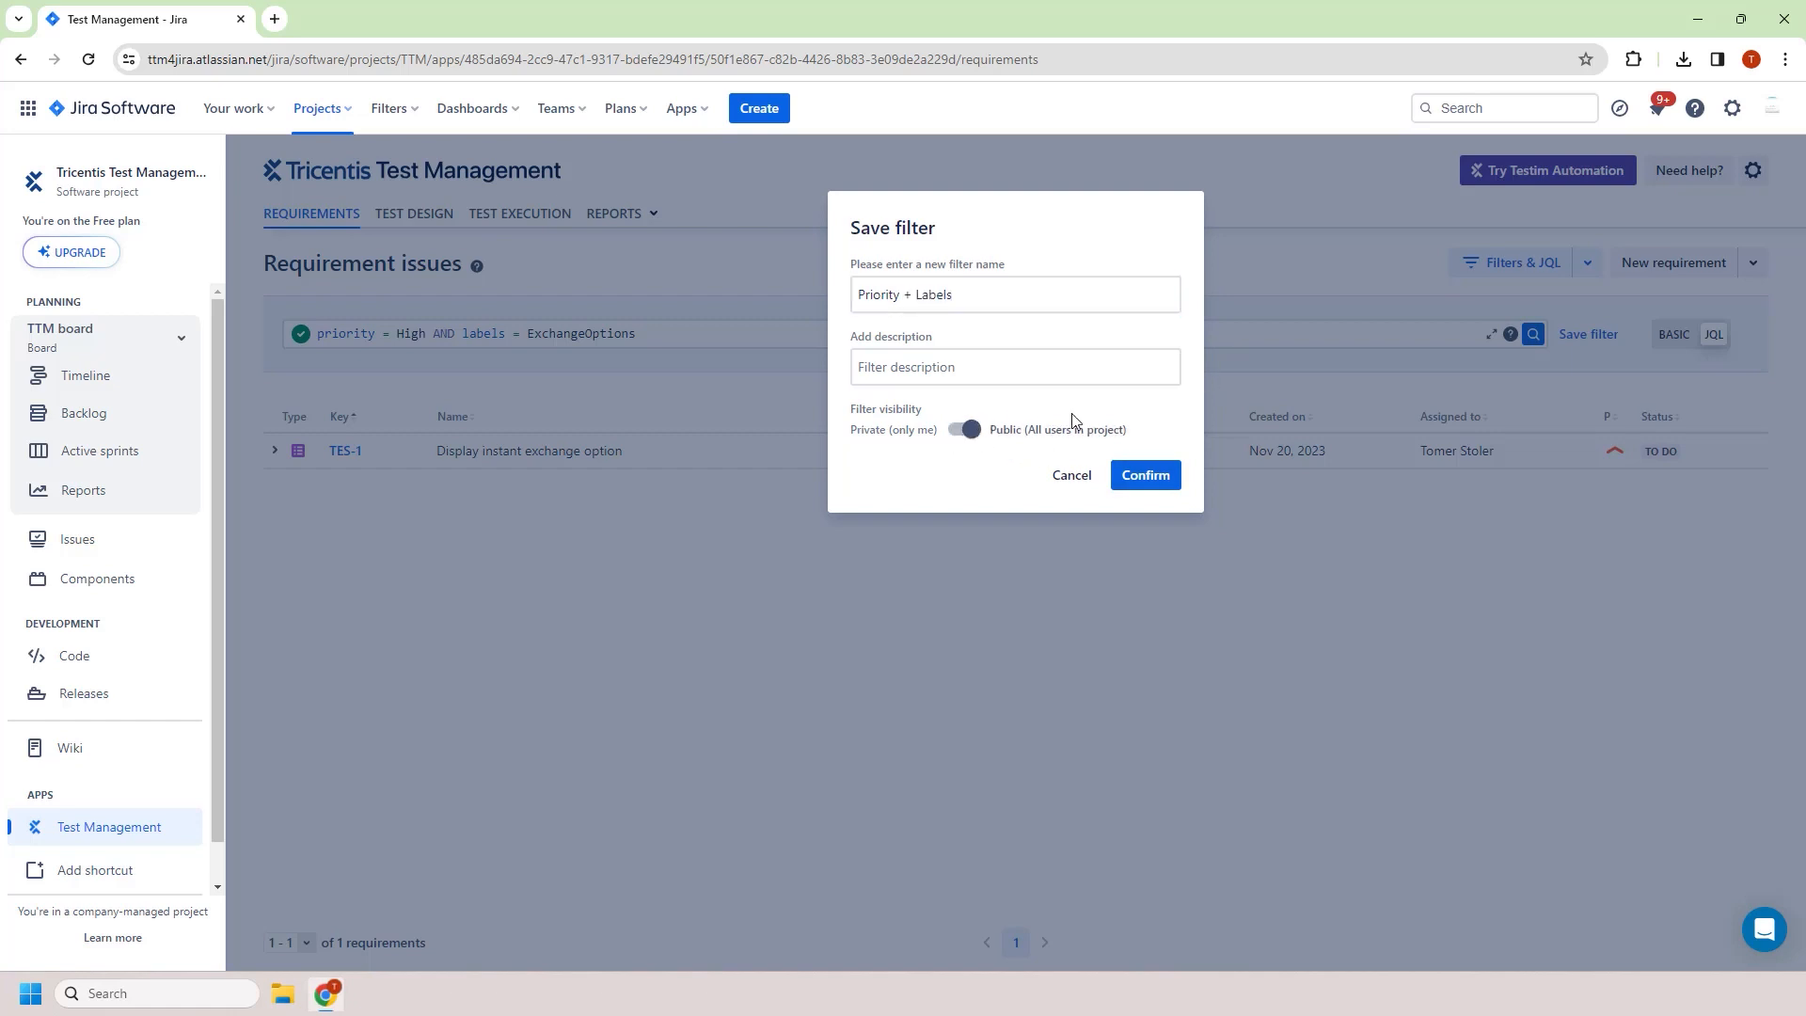
{"action": "left_click", "coordinate": [1119, 475]}
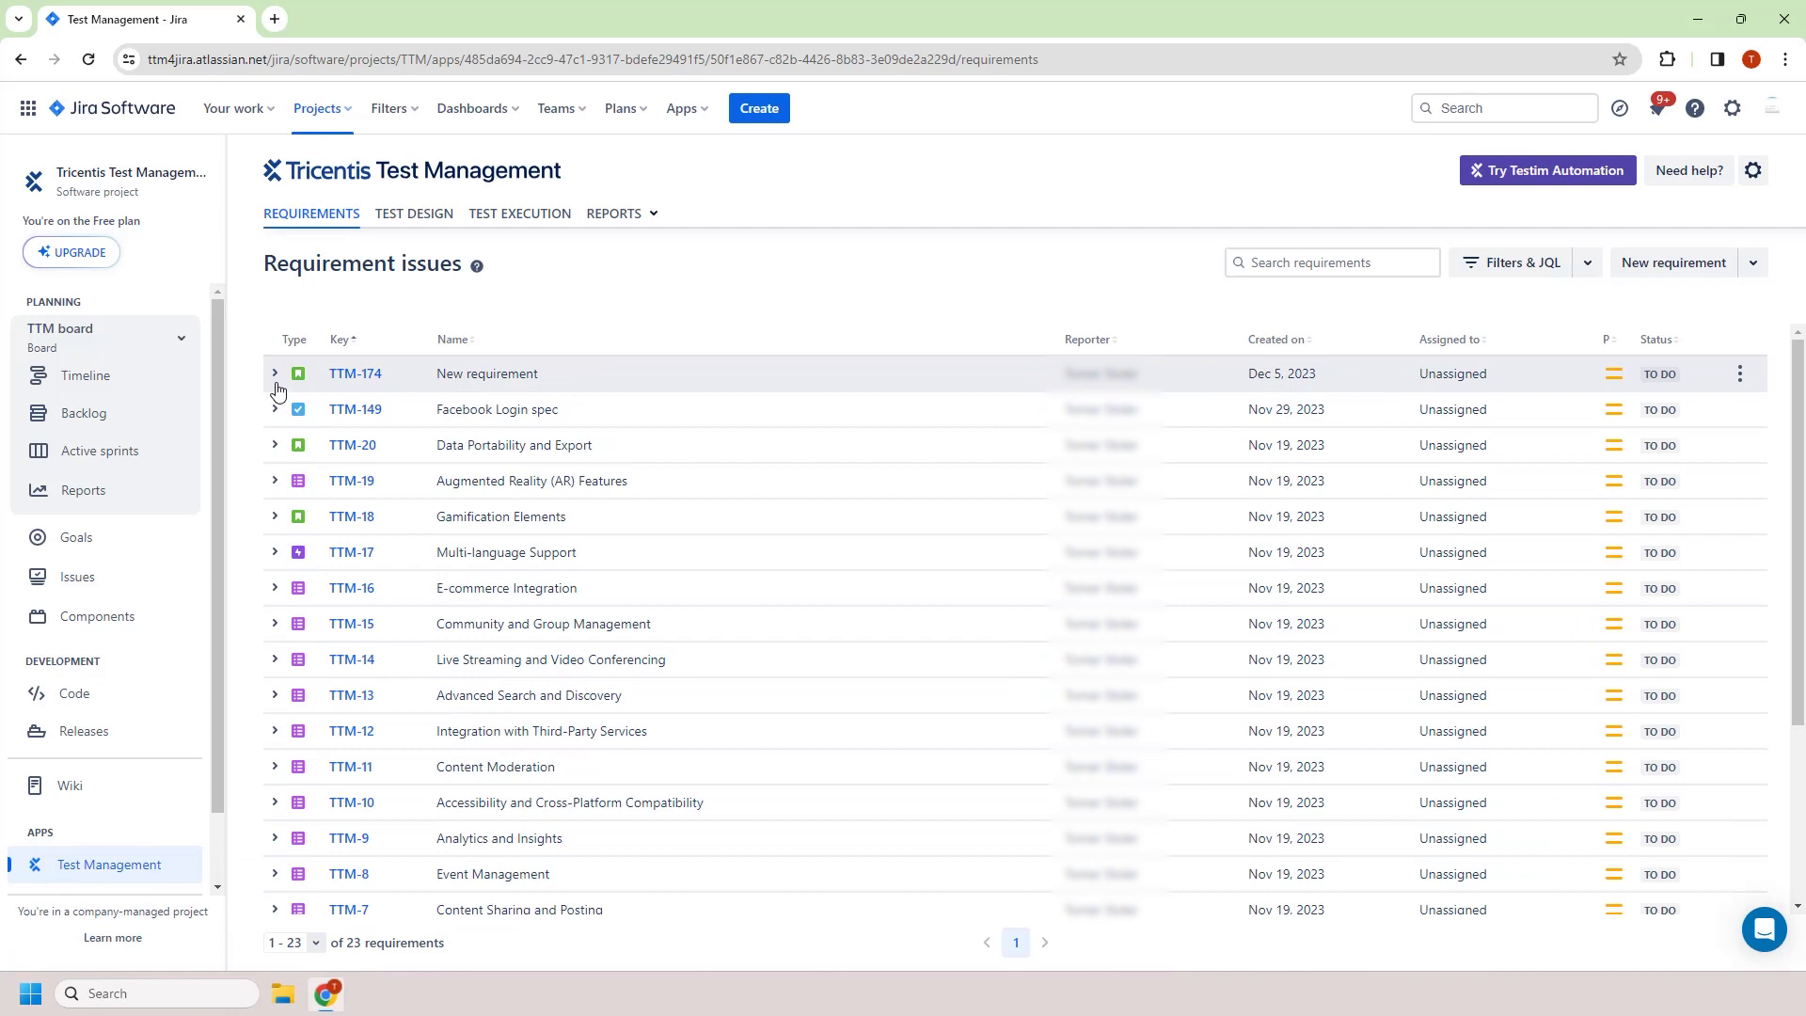
Create a linked test case named "New test case" for the New requirement TTM-174
{"action": "left_click", "coordinate": [275, 376]}
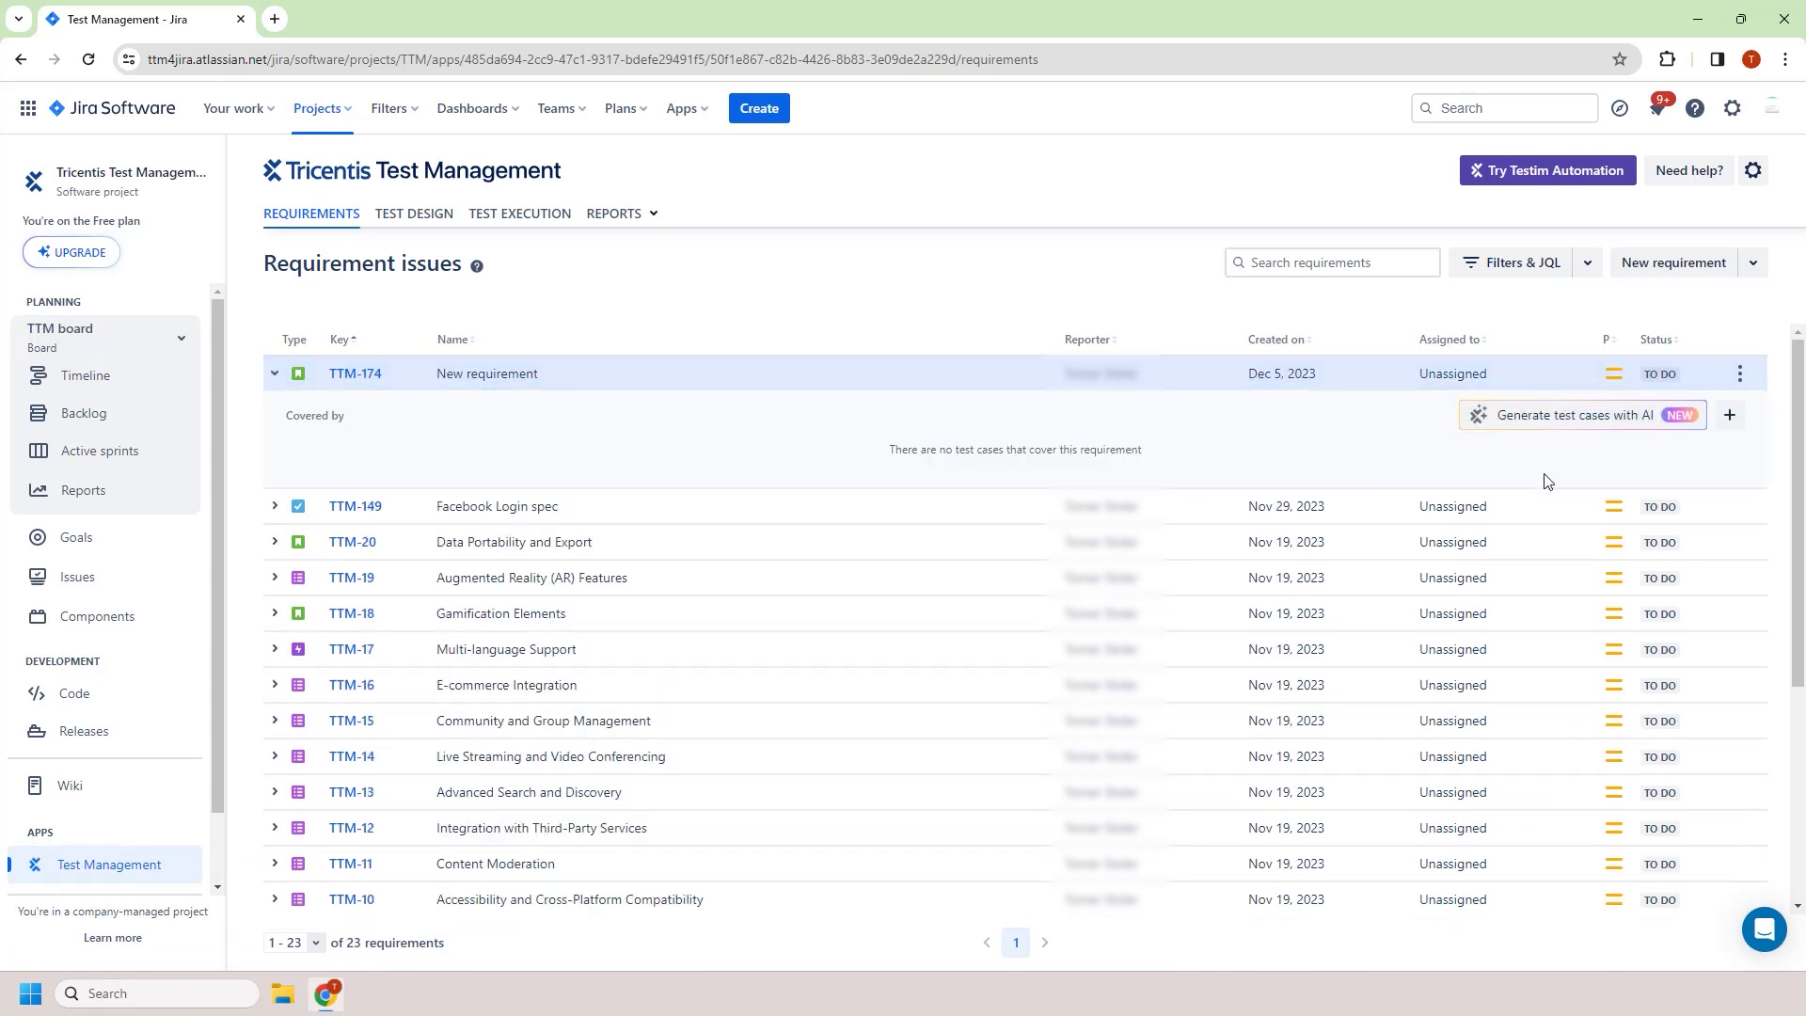
{"action": "left_click", "coordinate": [1725, 420]}
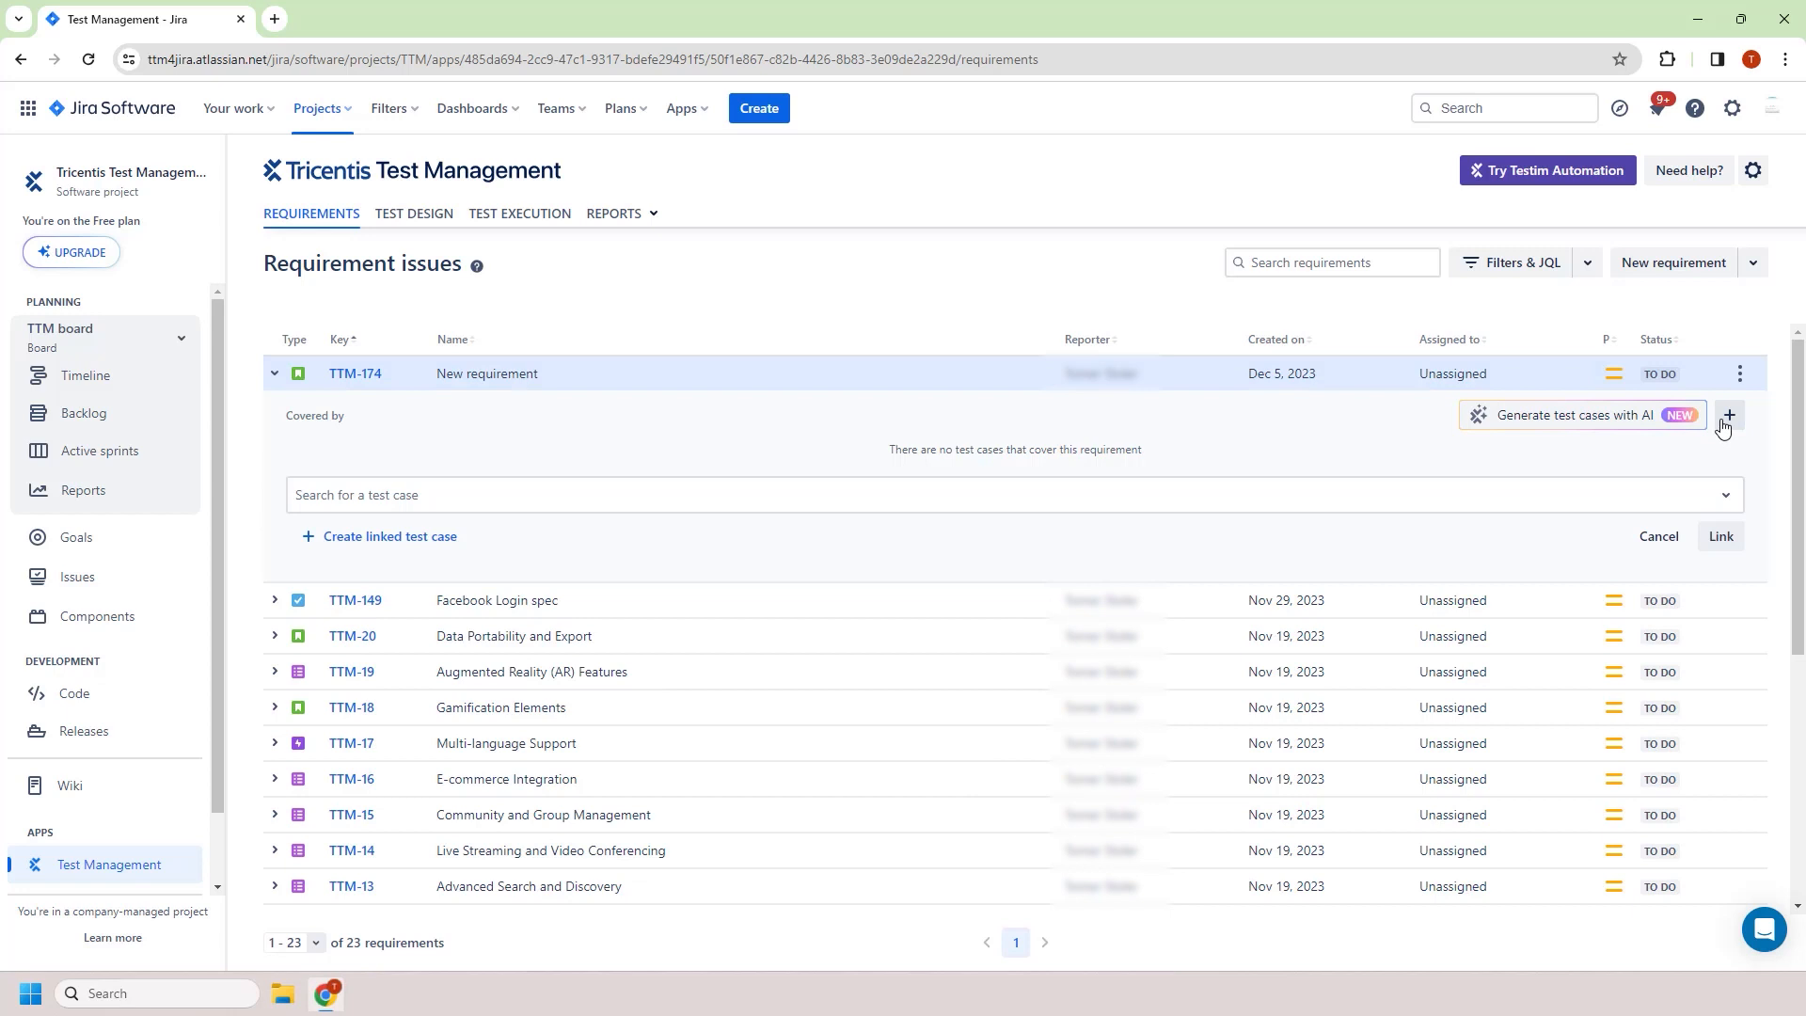
{"action": "left_click", "coordinate": [452, 538]}
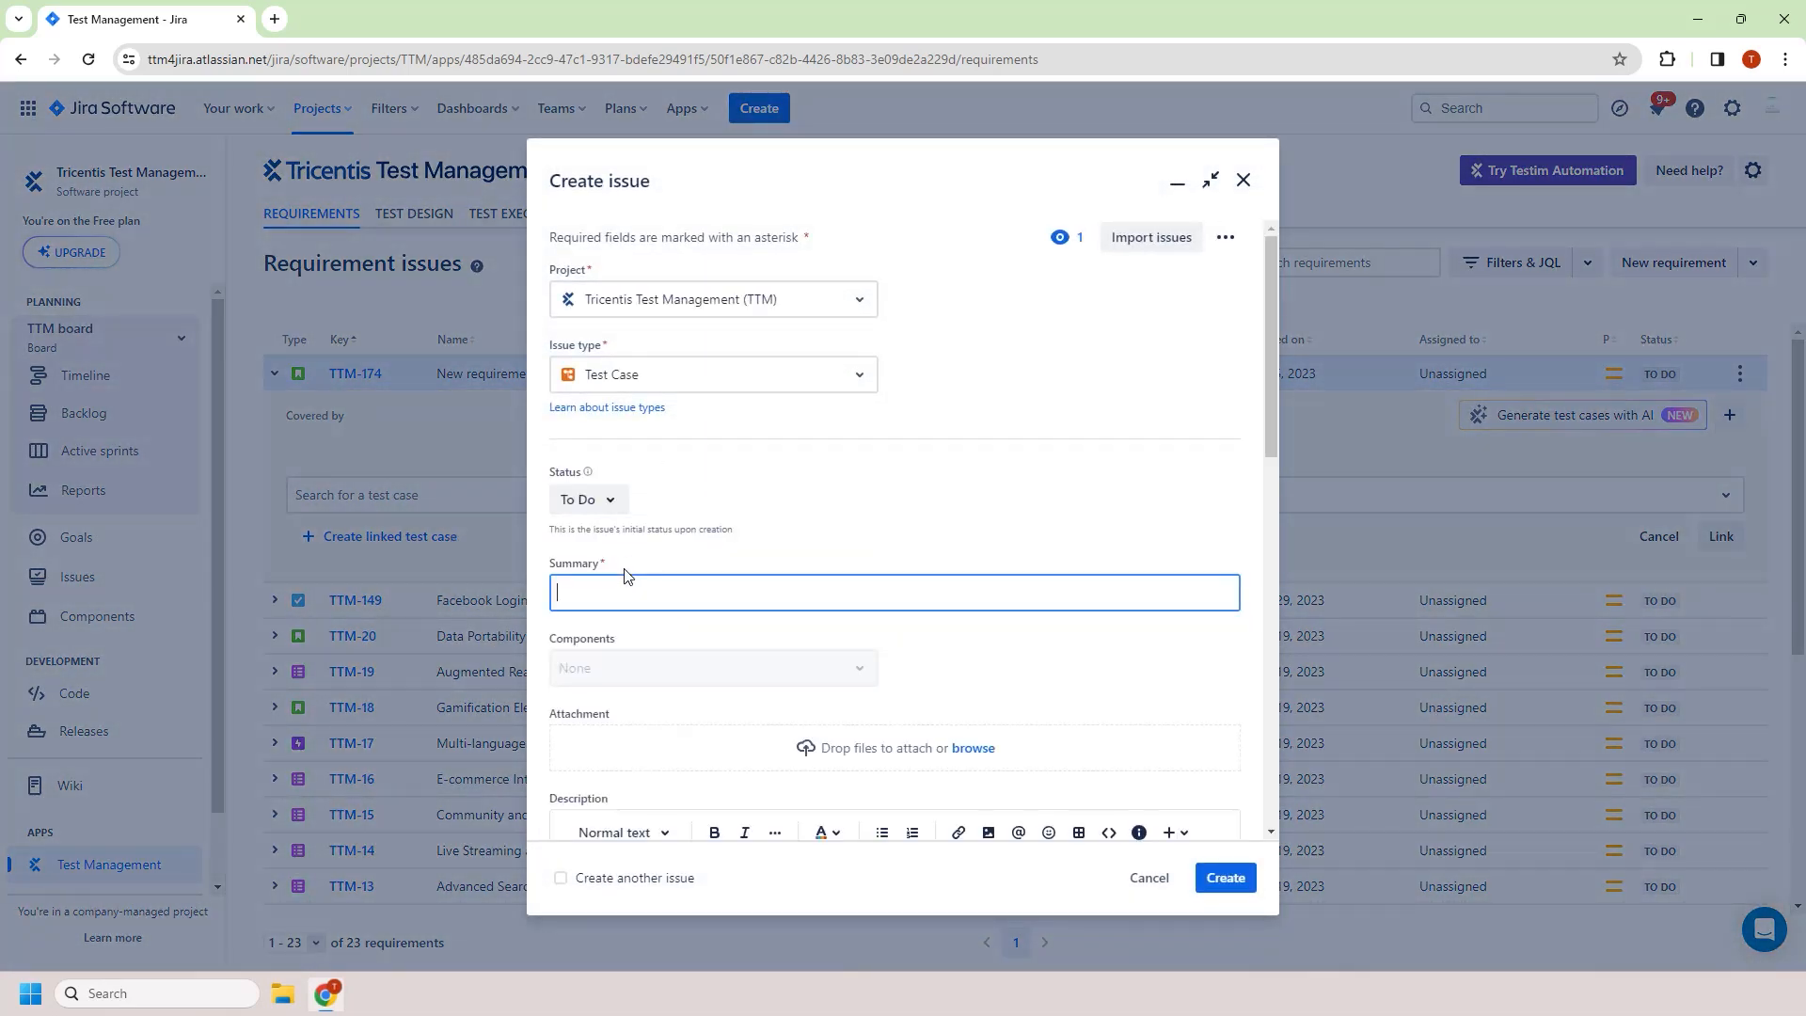
{"action": "type", "text": "New test case"}
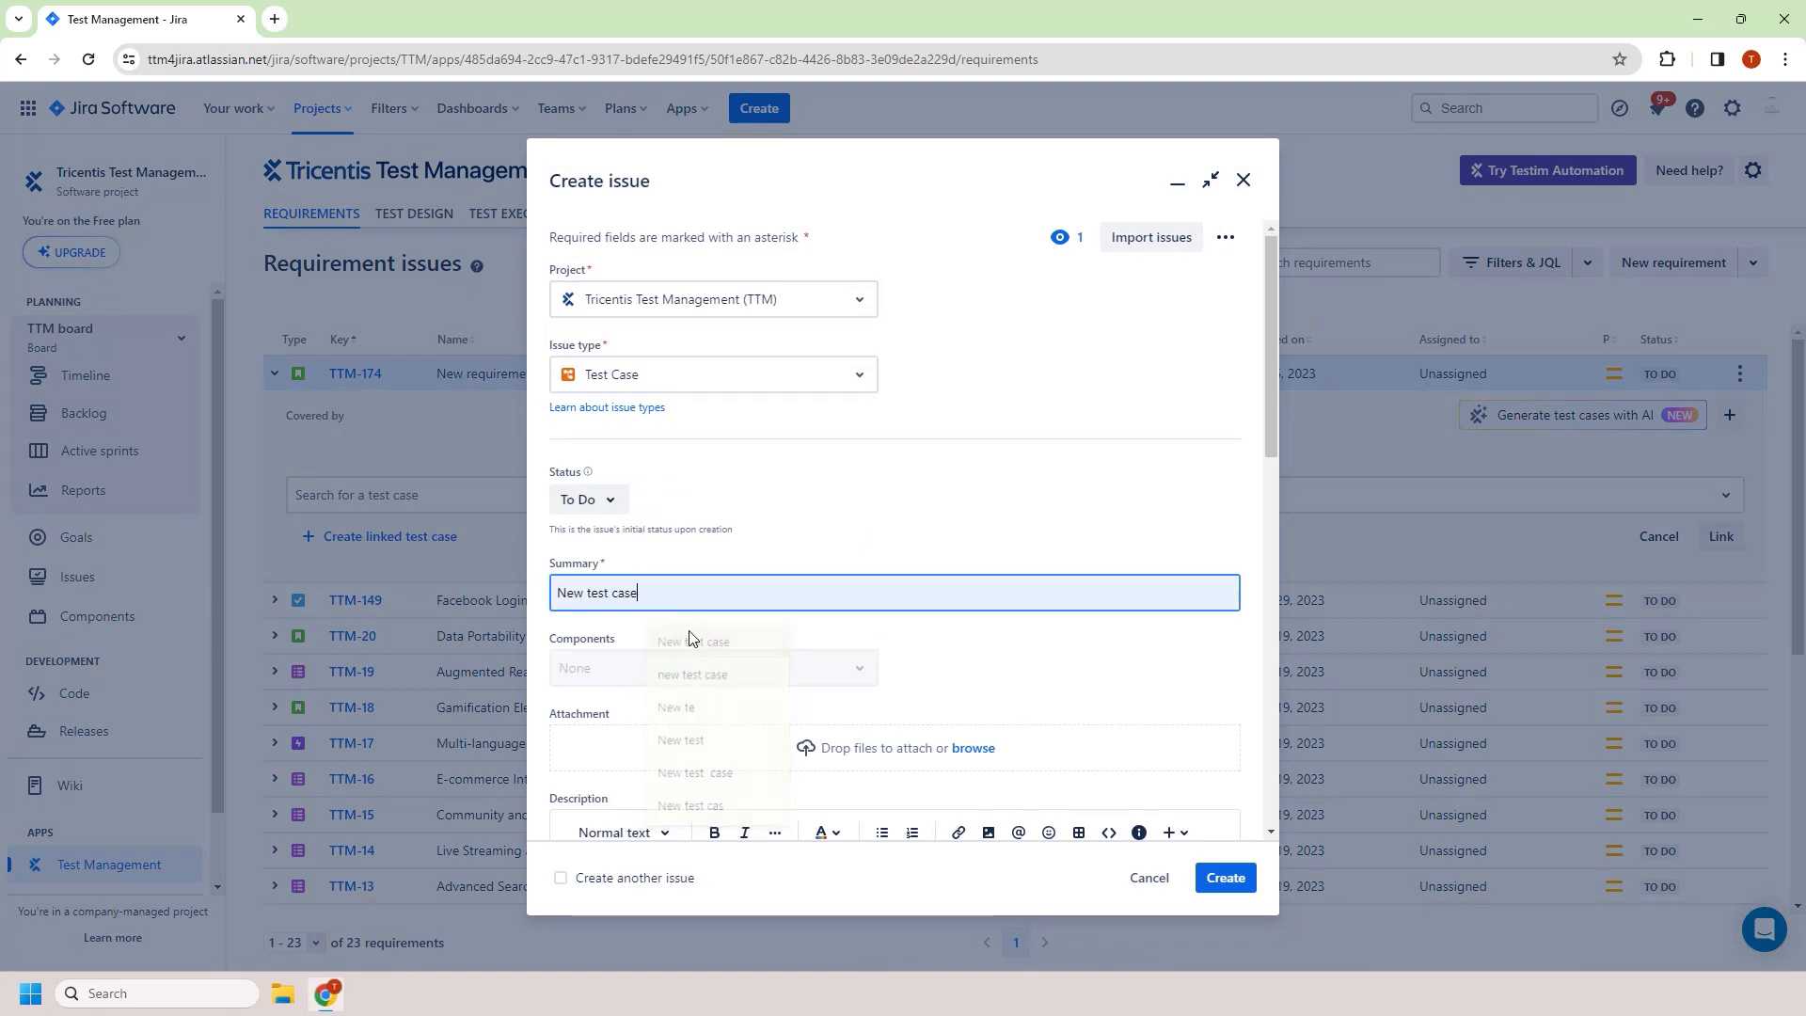
{"action": "left_click", "coordinate": [706, 603]}
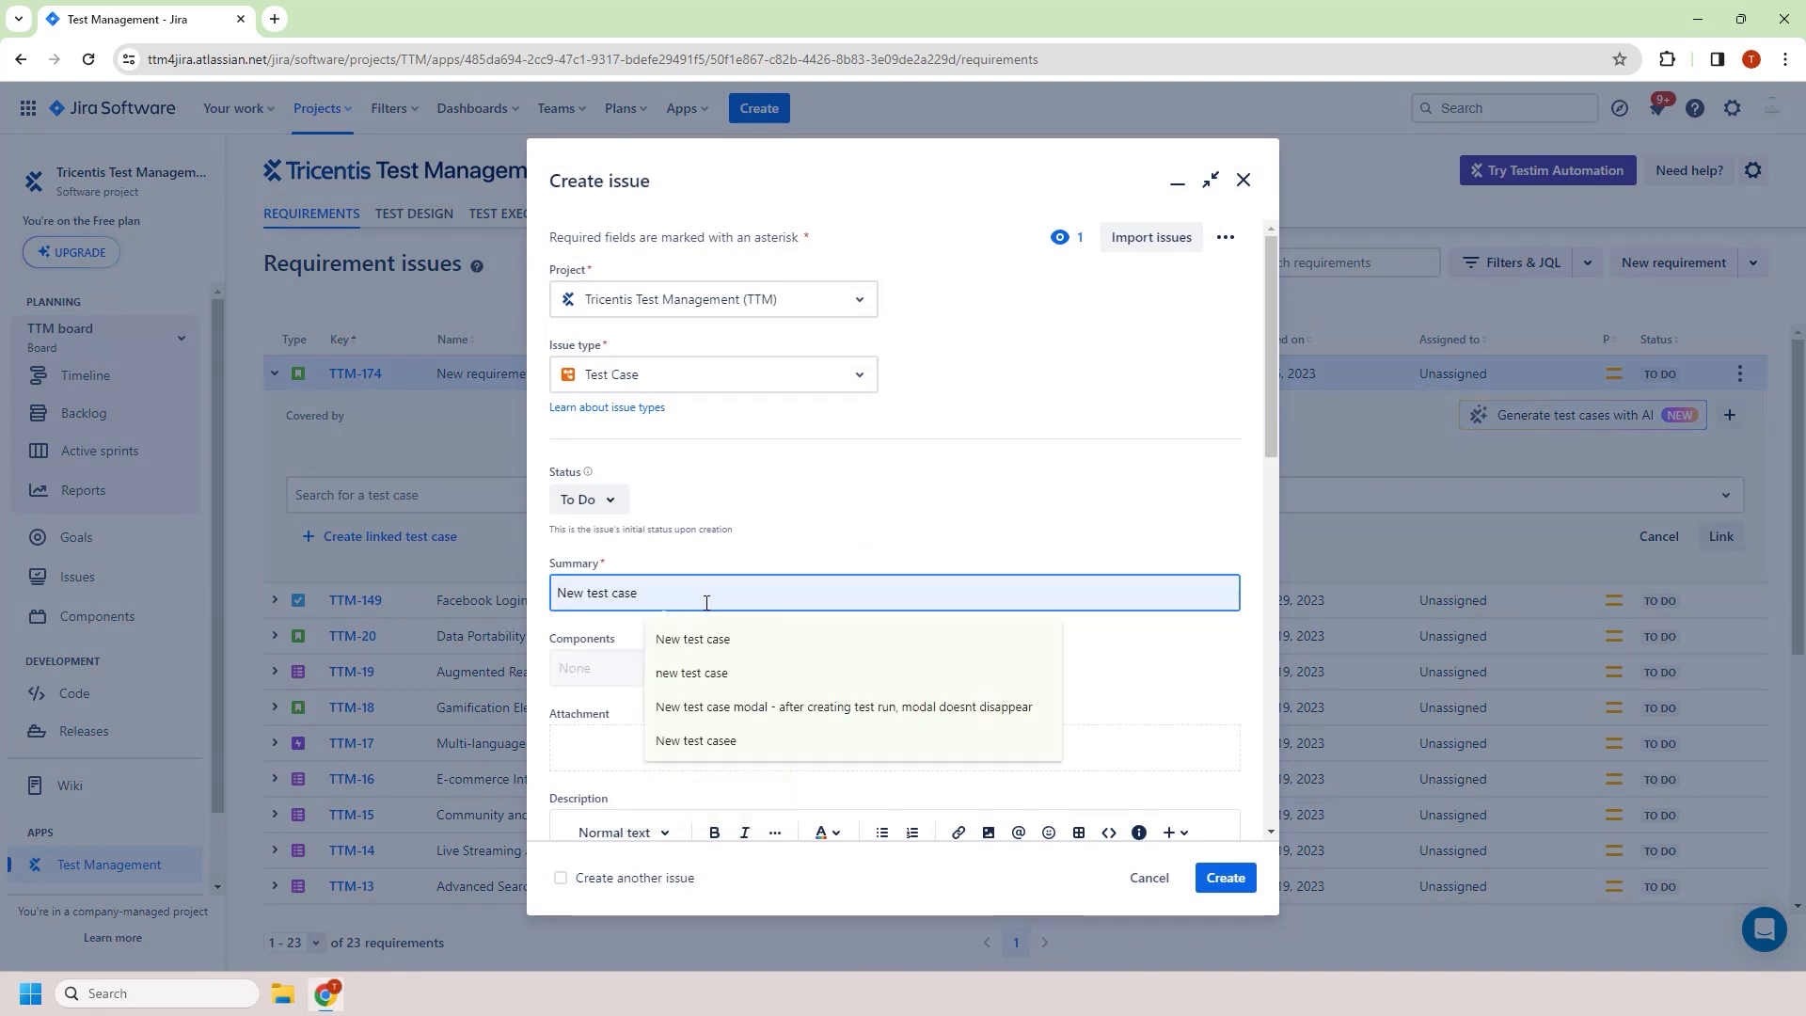
{"action": "key", "text": "Escape"}
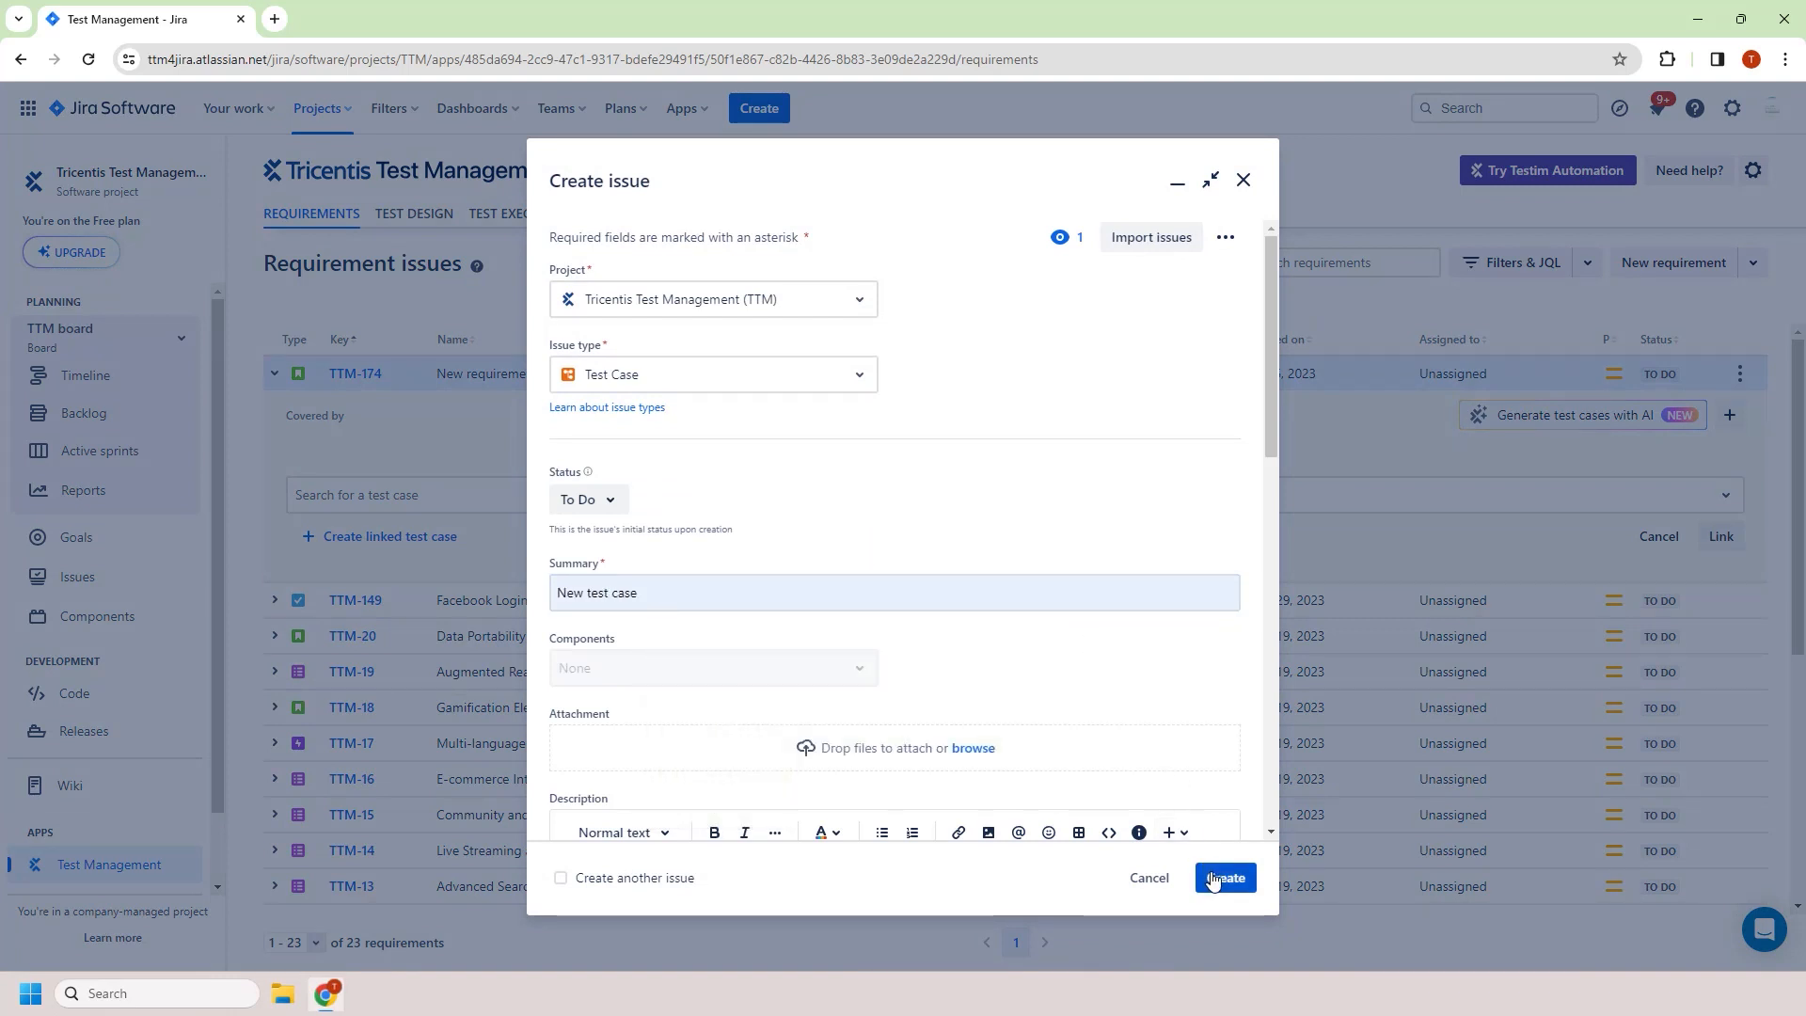
{"action": "left_click", "coordinate": [1214, 878]}
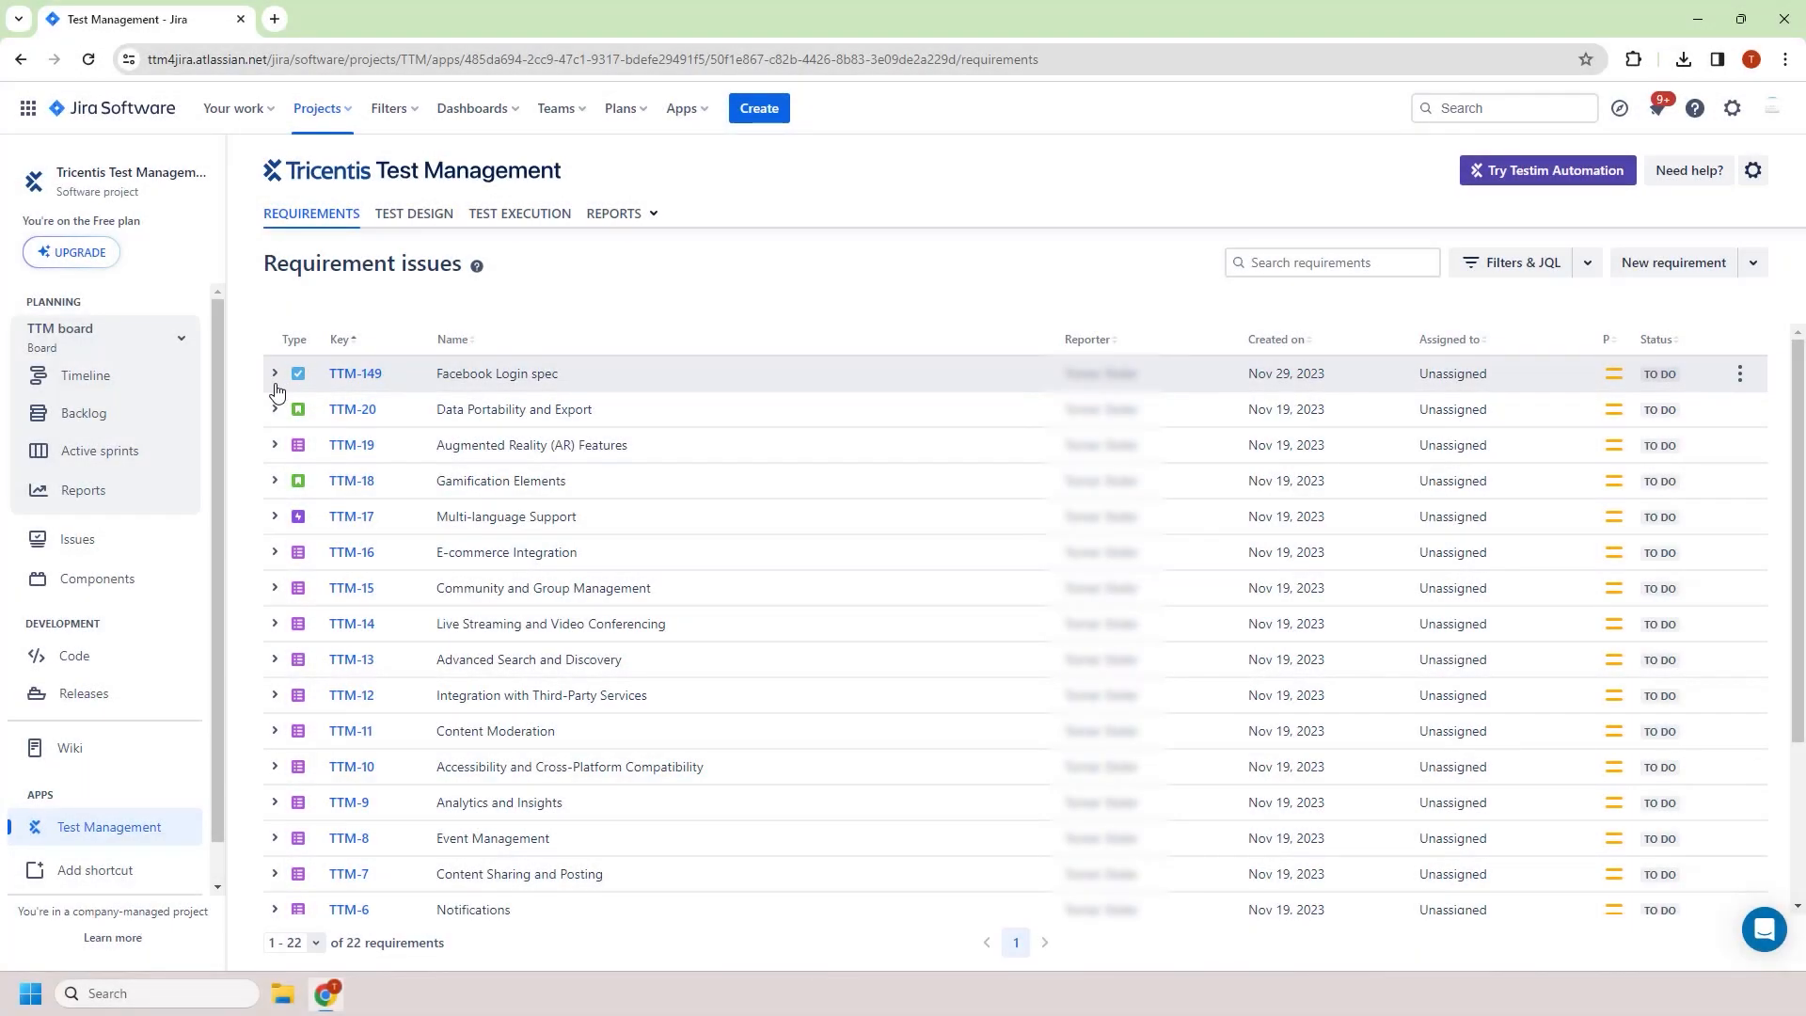
Start generating test cases with AI for the Facebook Login spec requirement and review its description
{"action": "left_click", "coordinate": [275, 375]}
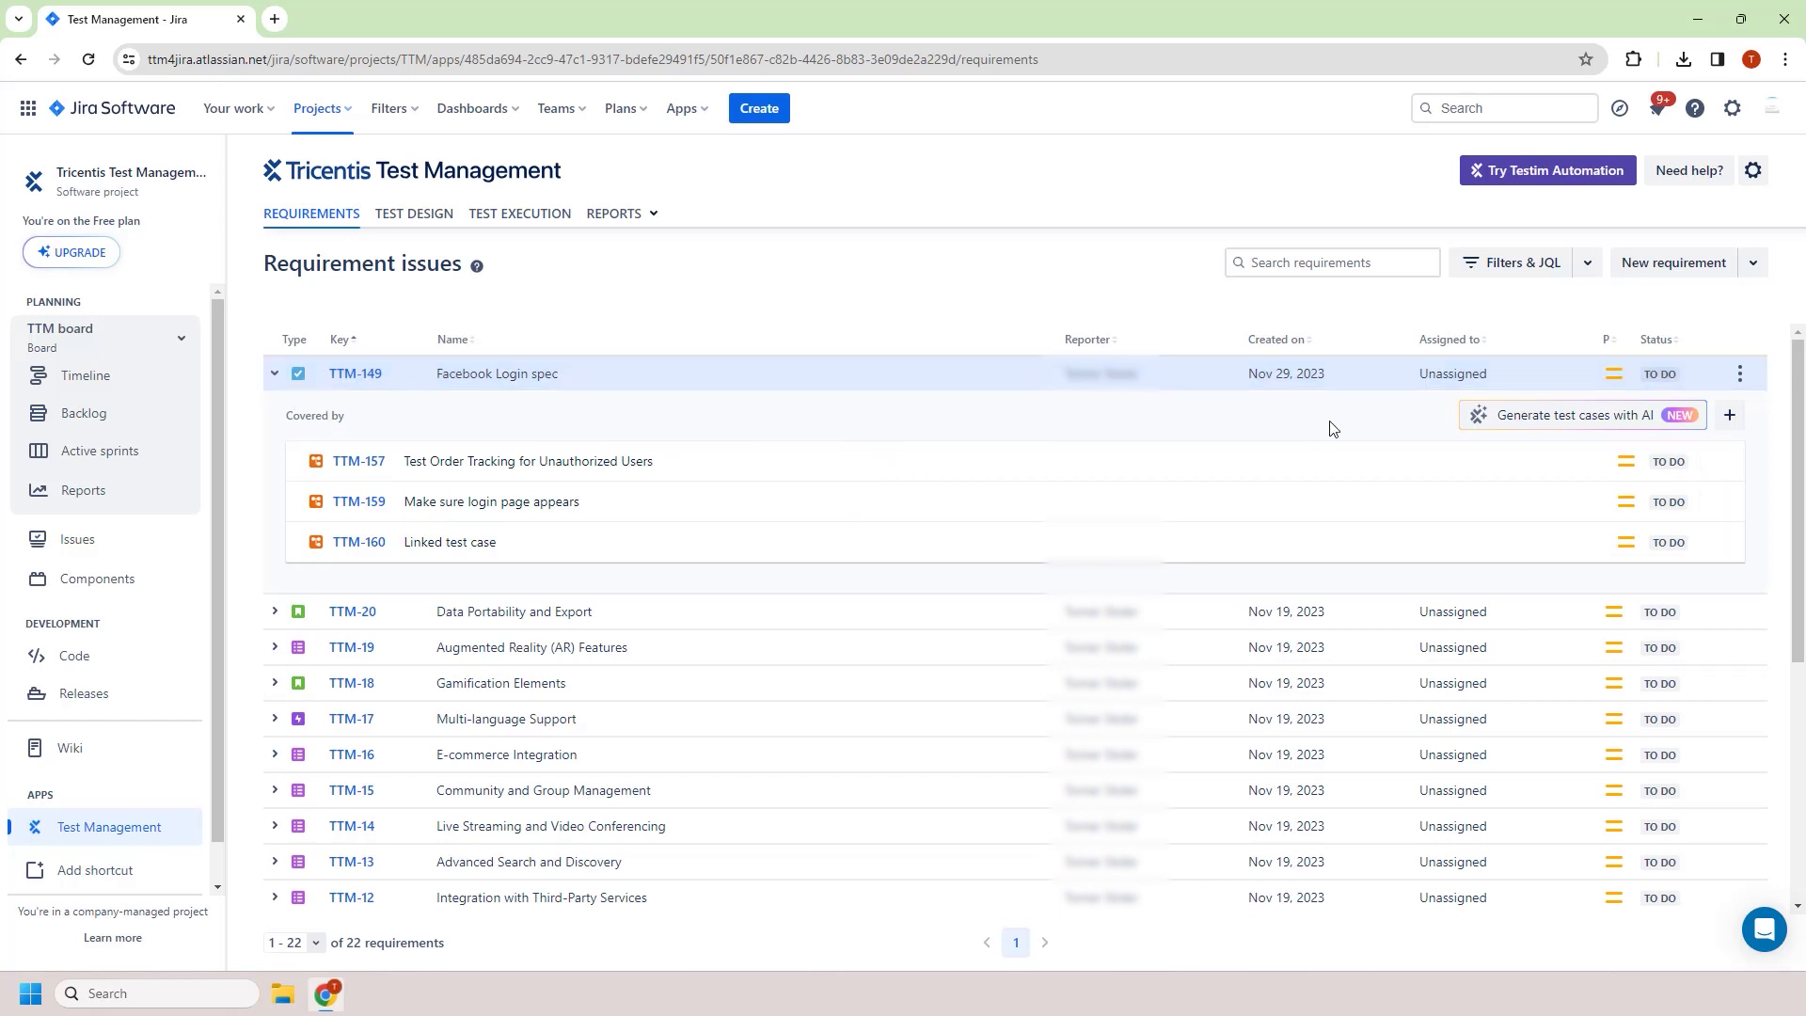
{"action": "left_click", "coordinate": [1503, 433]}
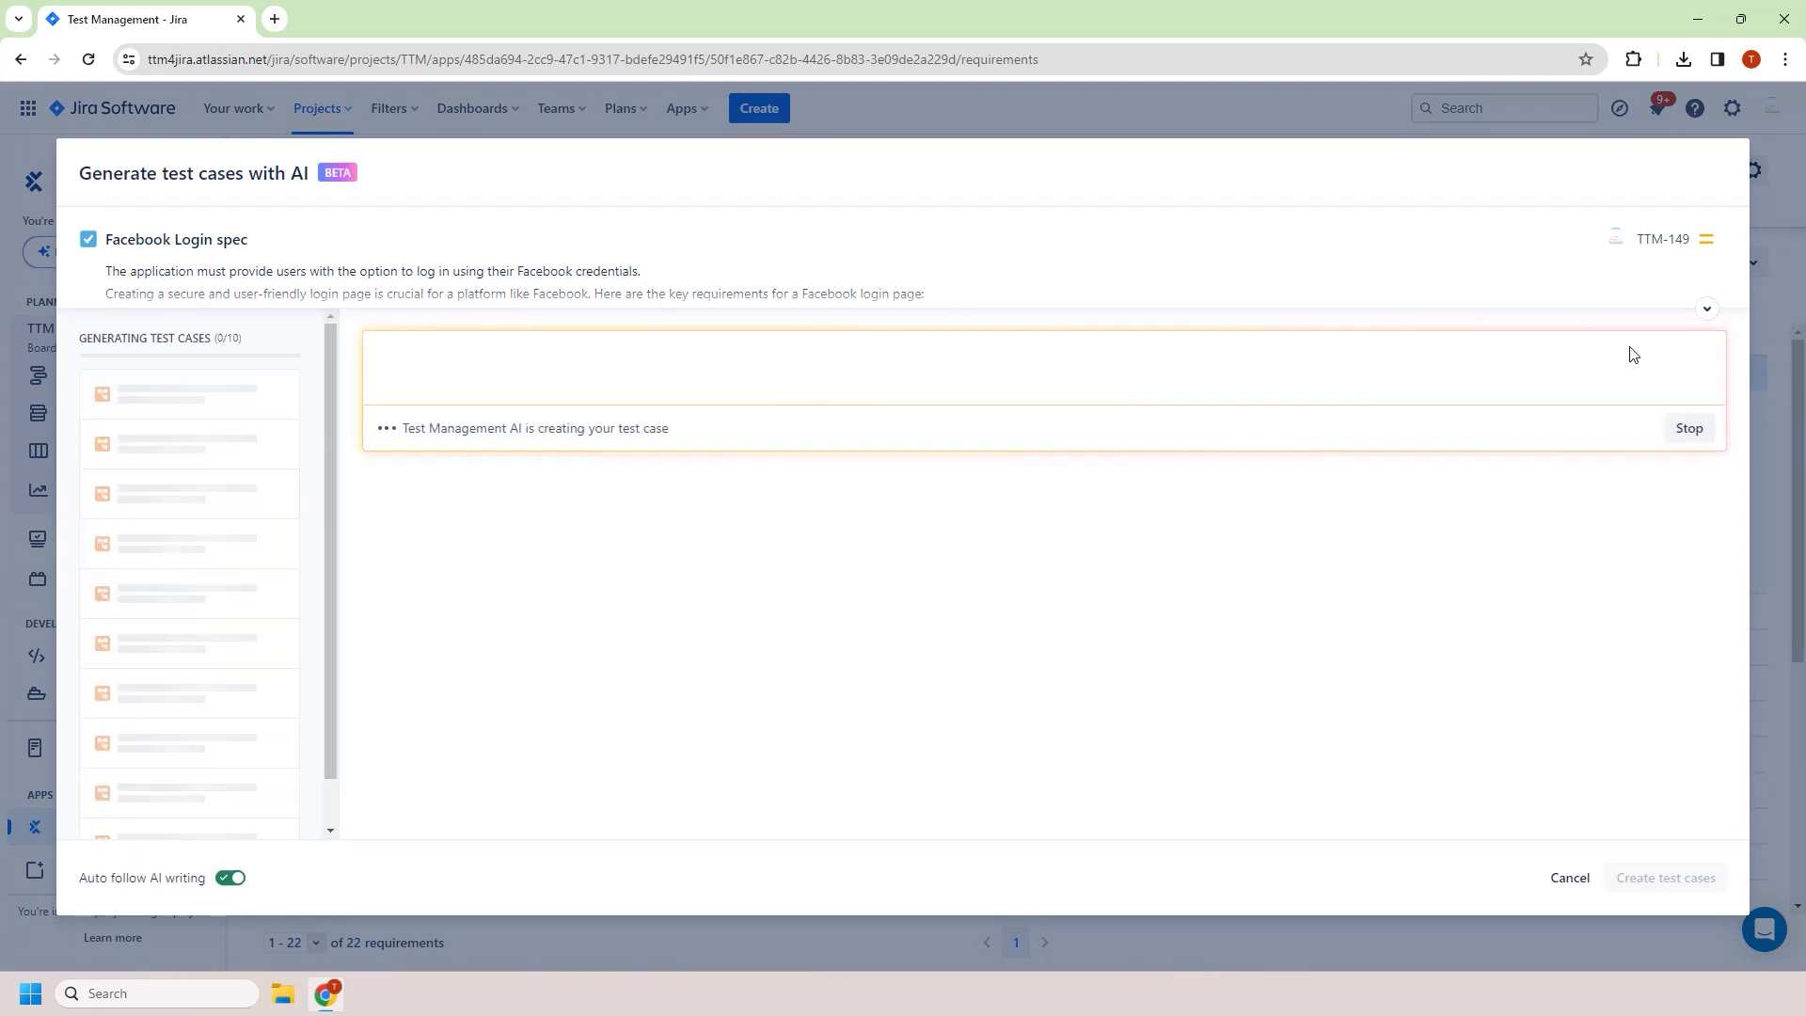
{"action": "left_click", "coordinate": [1704, 313]}
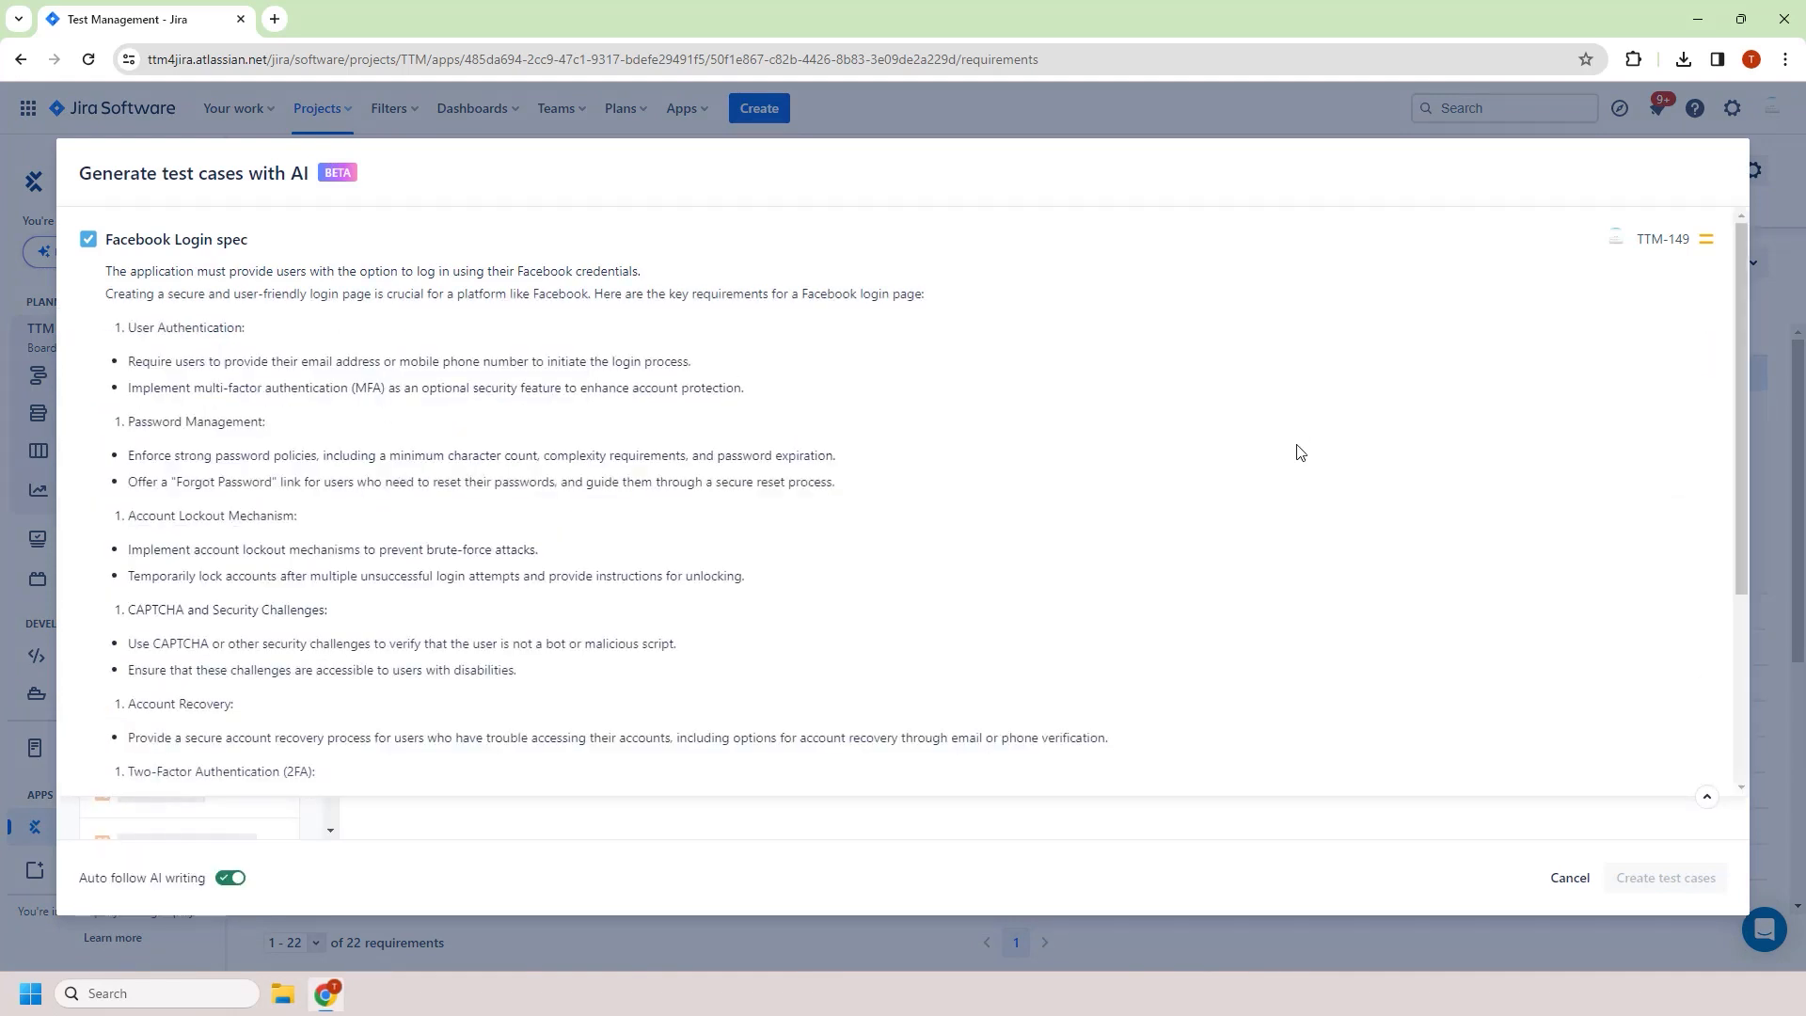
{"action": "scroll", "coordinate": [1298, 452], "scroll_direction": "down", "scroll_amount": 3}
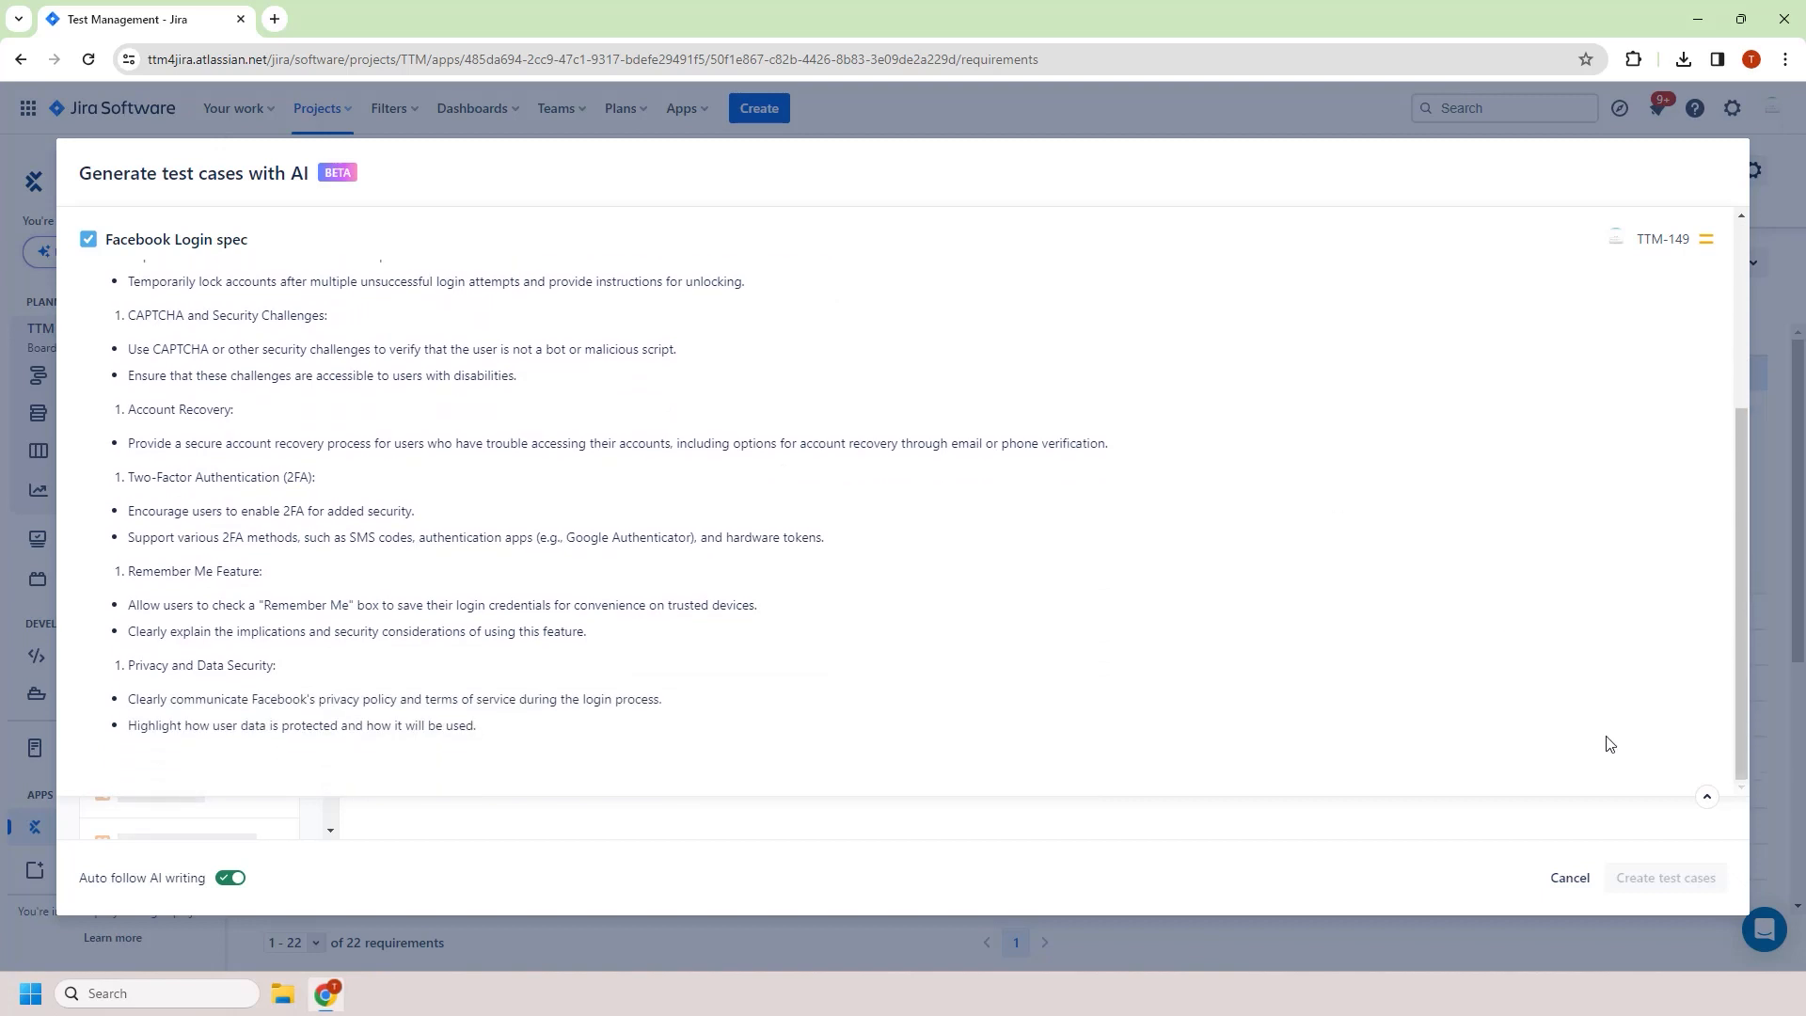
{"action": "scroll", "coordinate": [1689, 757], "scroll_direction": "up", "scroll_amount": 3}
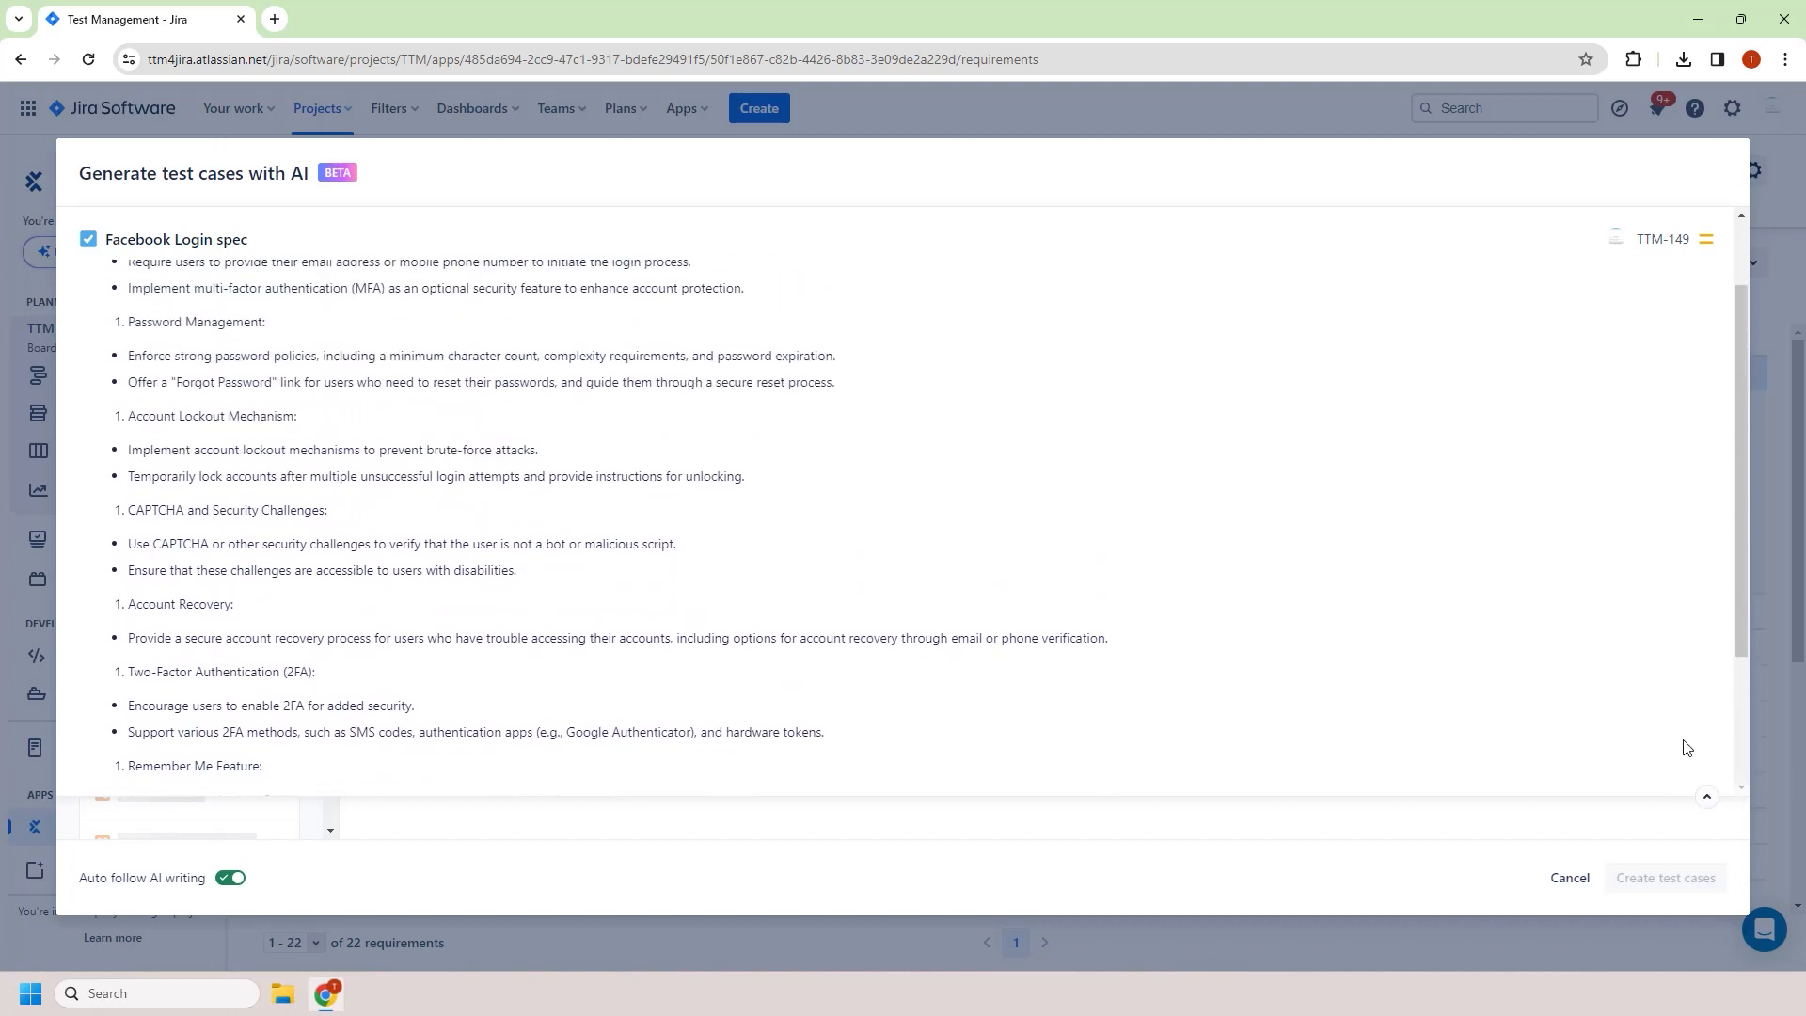
{"action": "left_click", "coordinate": [1705, 798]}
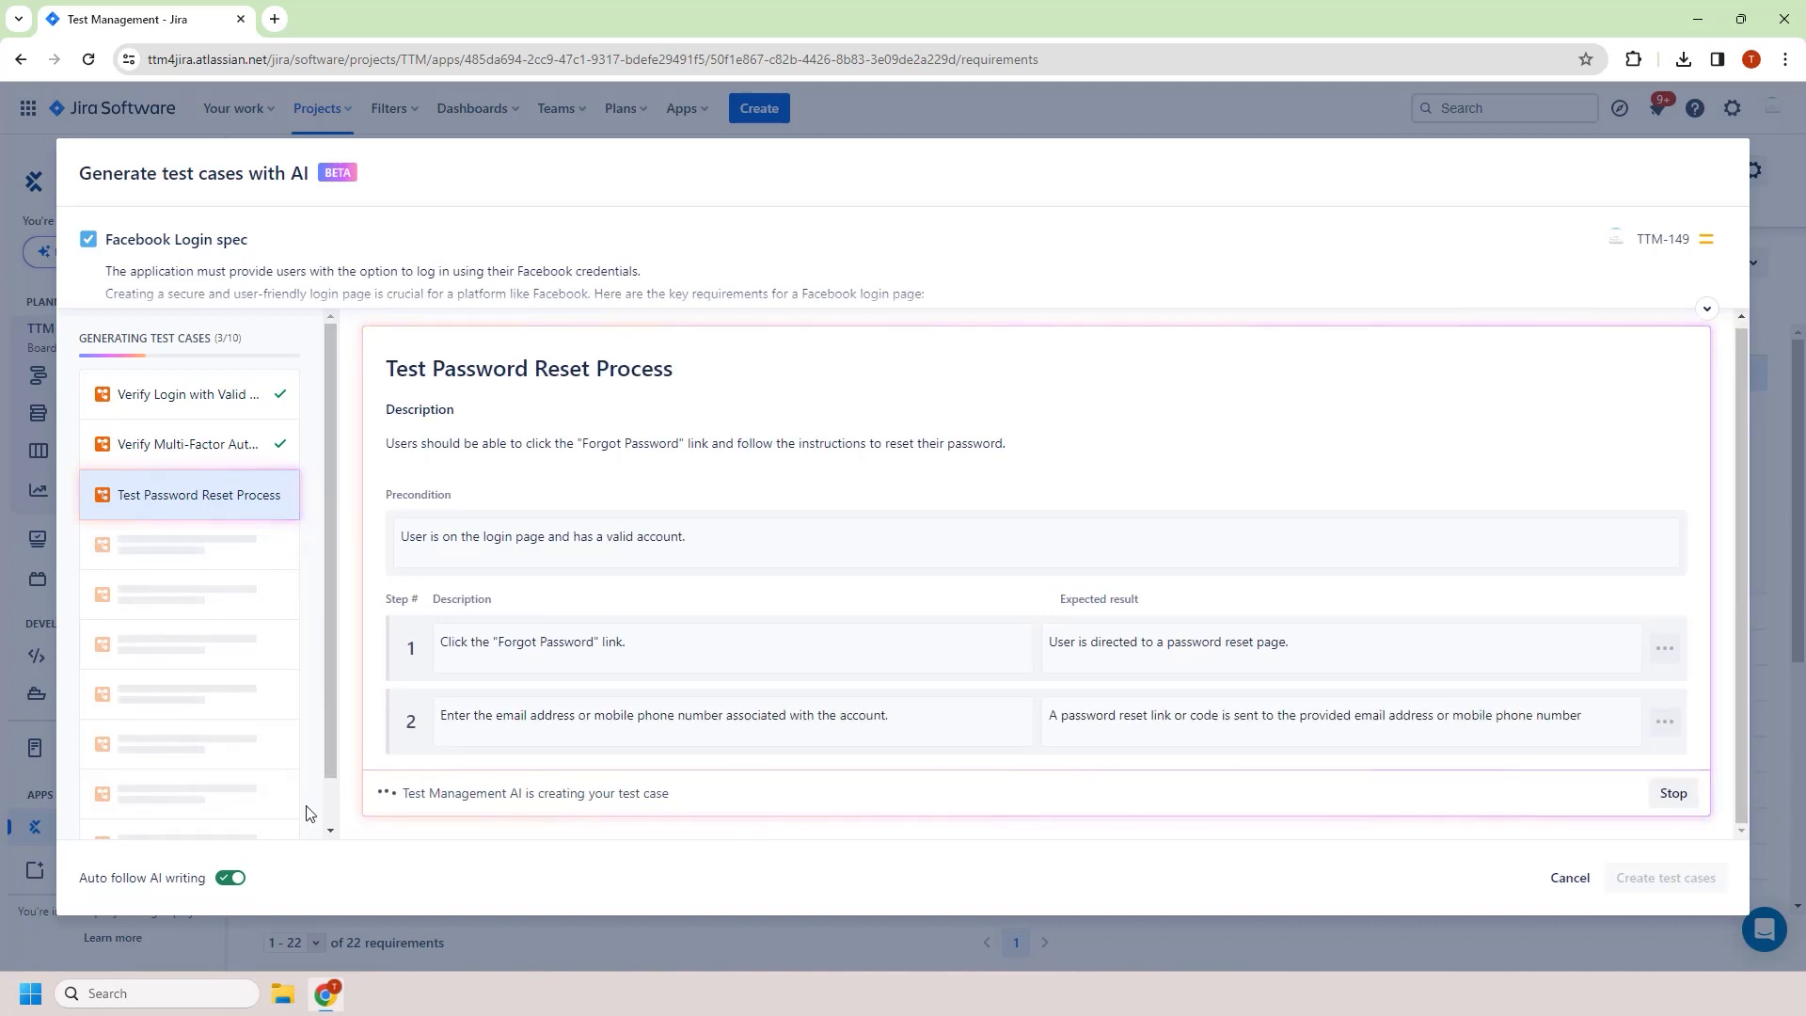
Turn off auto-follow AI writing and move the first step of Test Account Lockout Mechanism down one position
{"action": "left_click", "coordinate": [232, 882]}
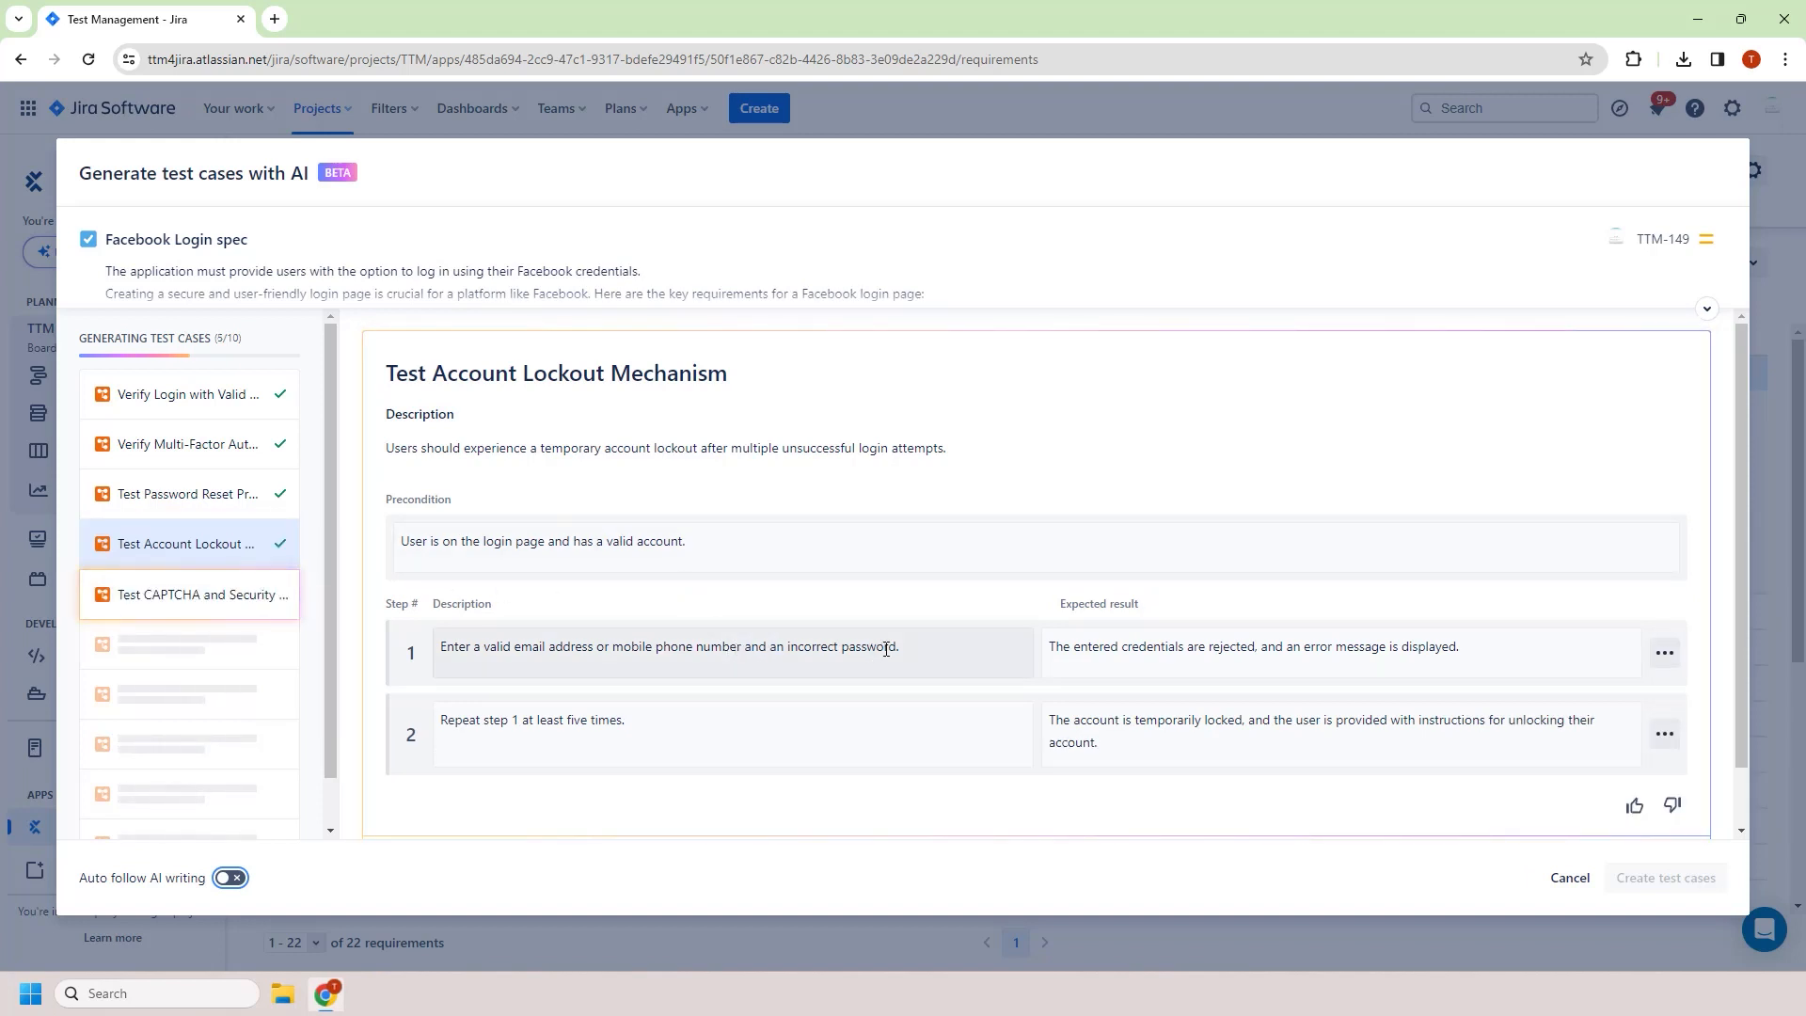
{"action": "left_click", "coordinate": [917, 646]}
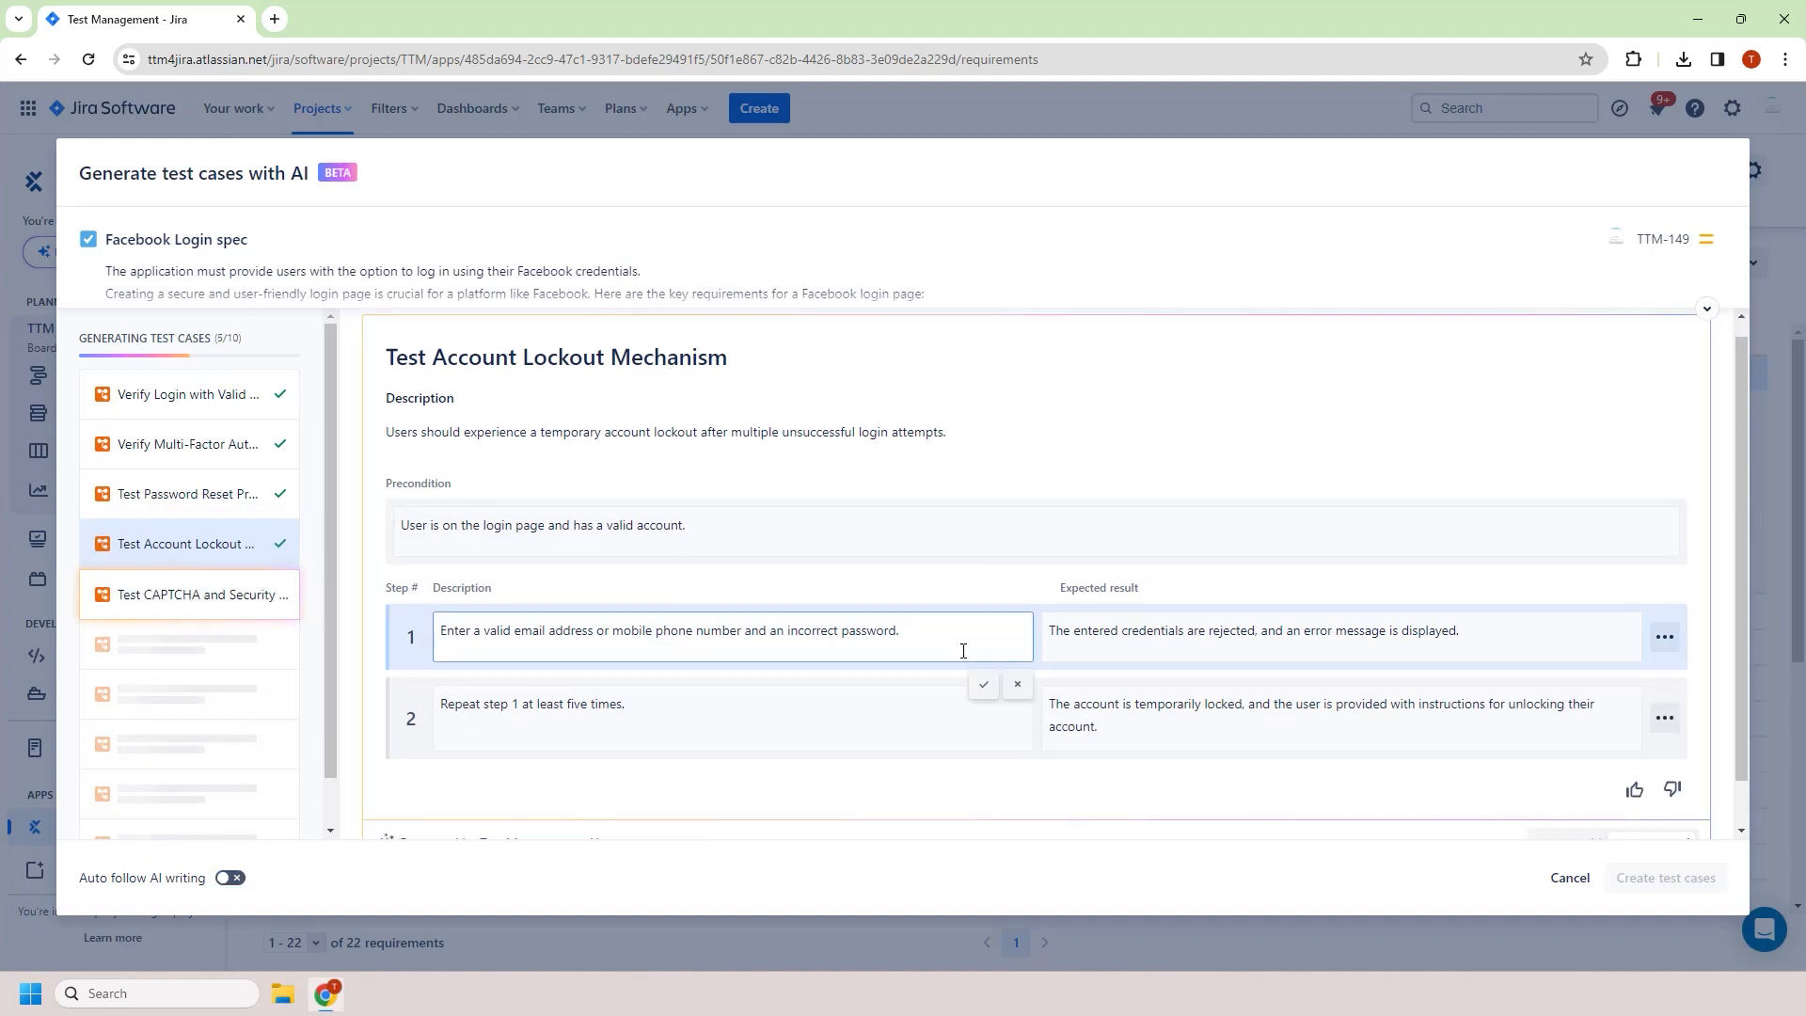
{"action": "scroll", "coordinate": [959, 646], "scroll_direction": "down", "scroll_amount": 1}
{"action": "left_click", "coordinate": [1664, 587]}
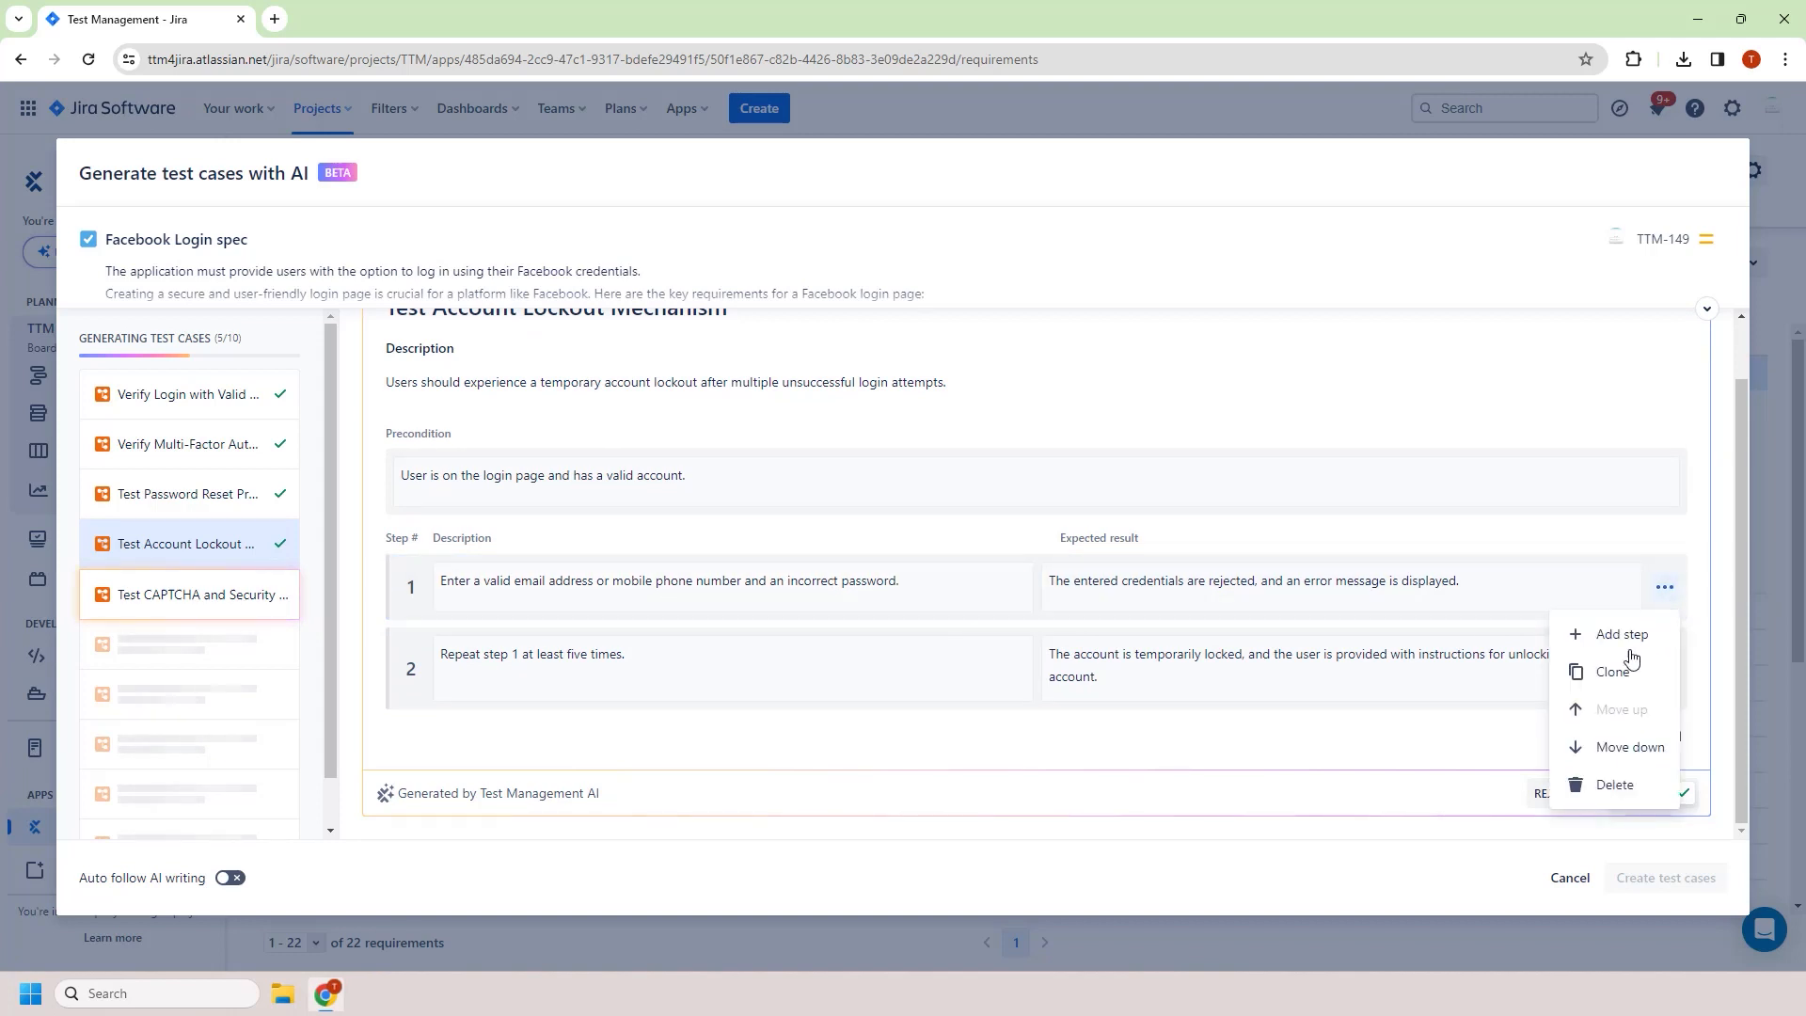
{"action": "left_click", "coordinate": [1615, 751]}
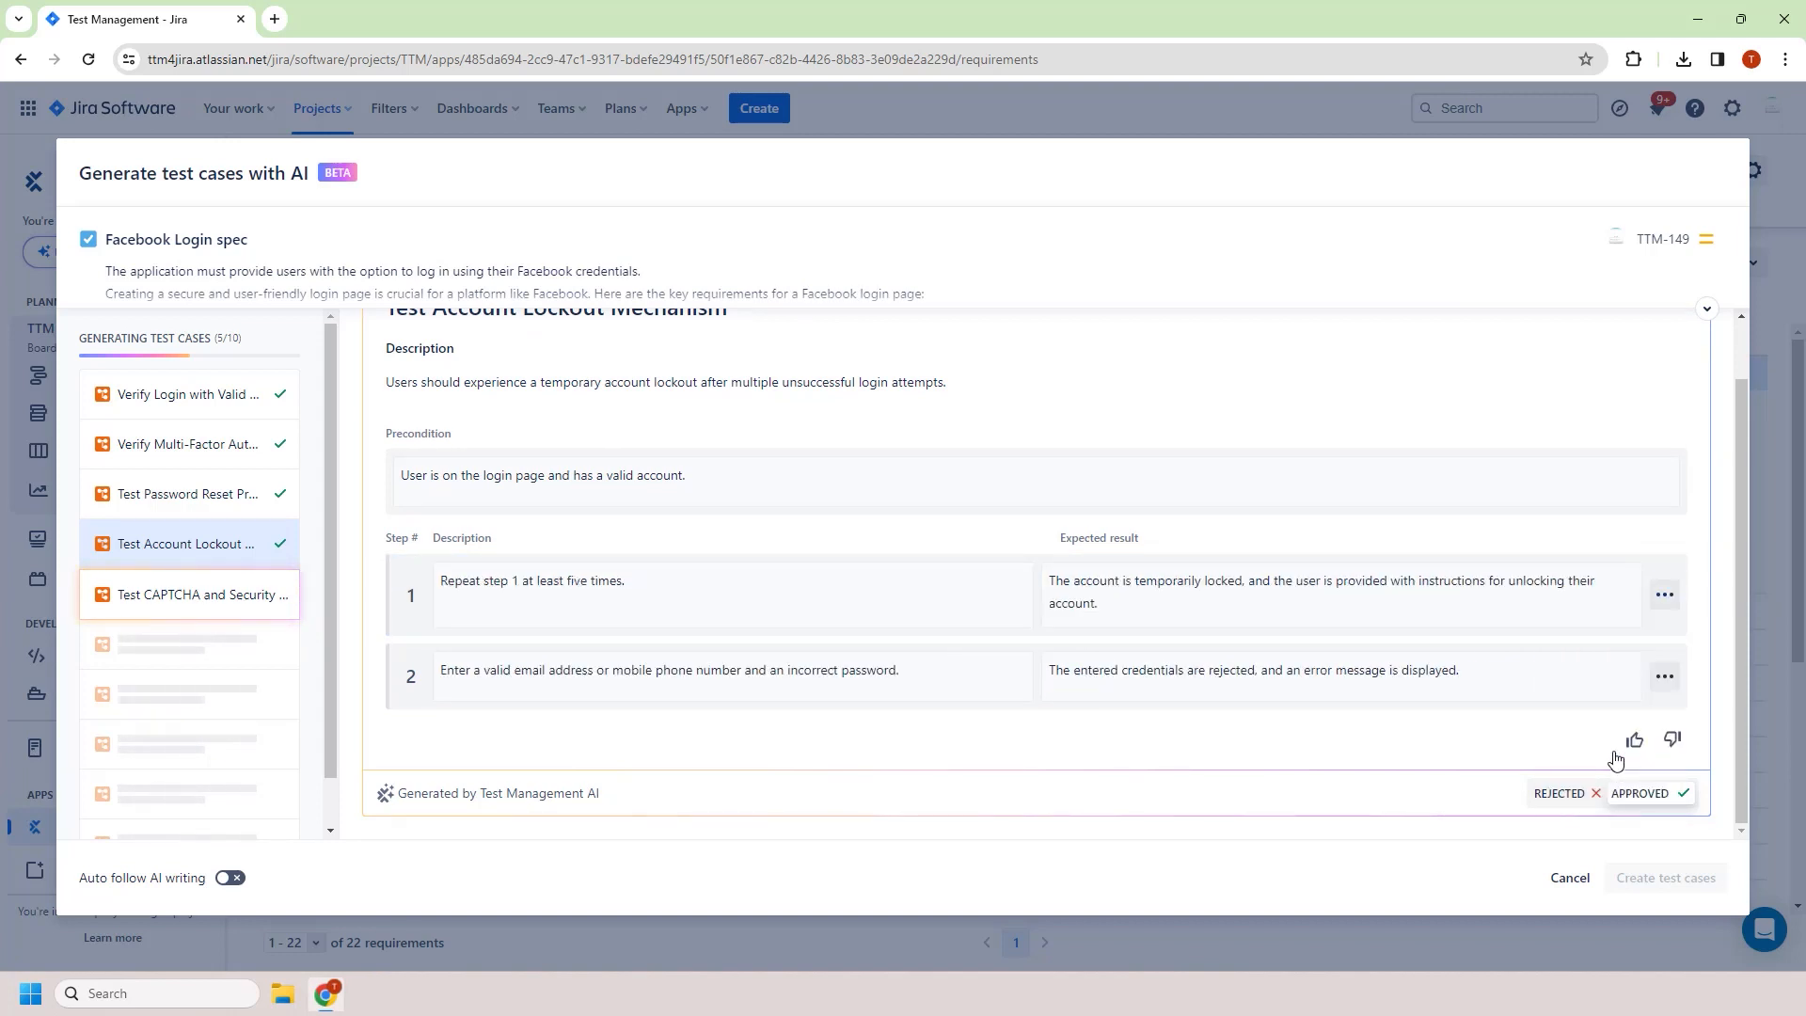
Delete the "Repeat step 1 at least five times." step from Test Account Lockout Mechanism
{"action": "left_click", "coordinate": [1664, 594]}
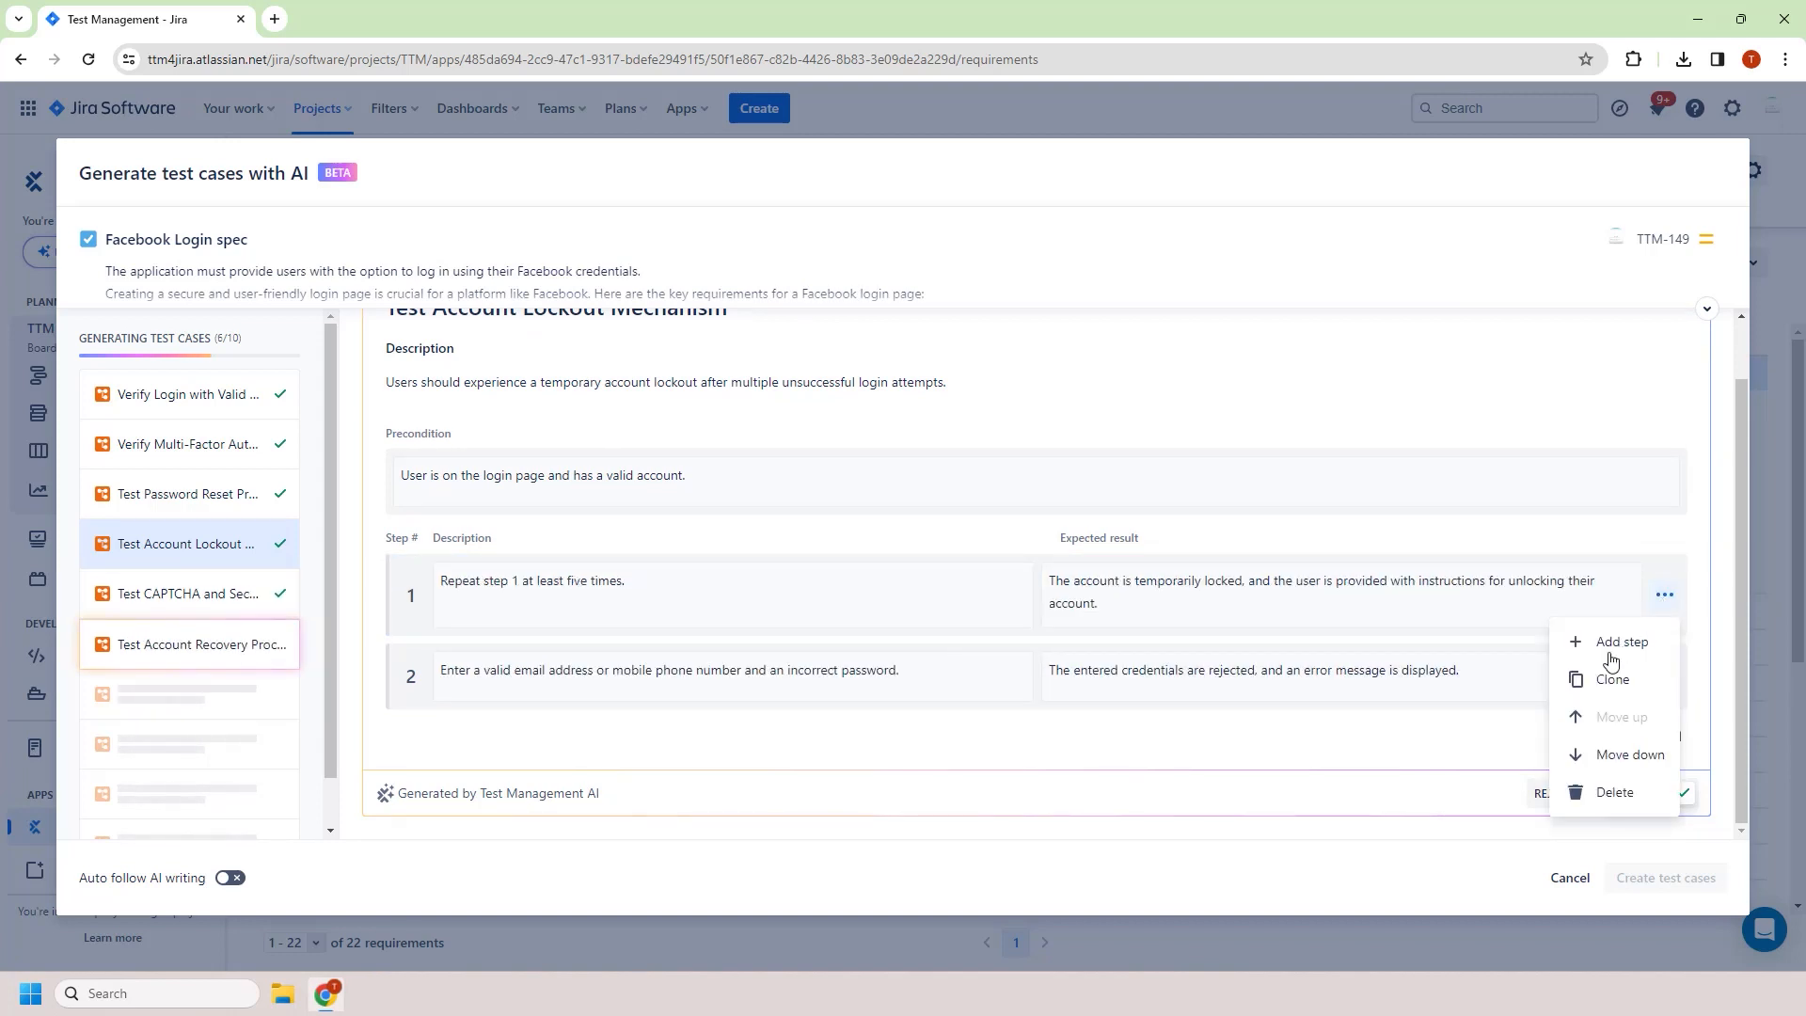
{"action": "left_click", "coordinate": [1606, 795]}
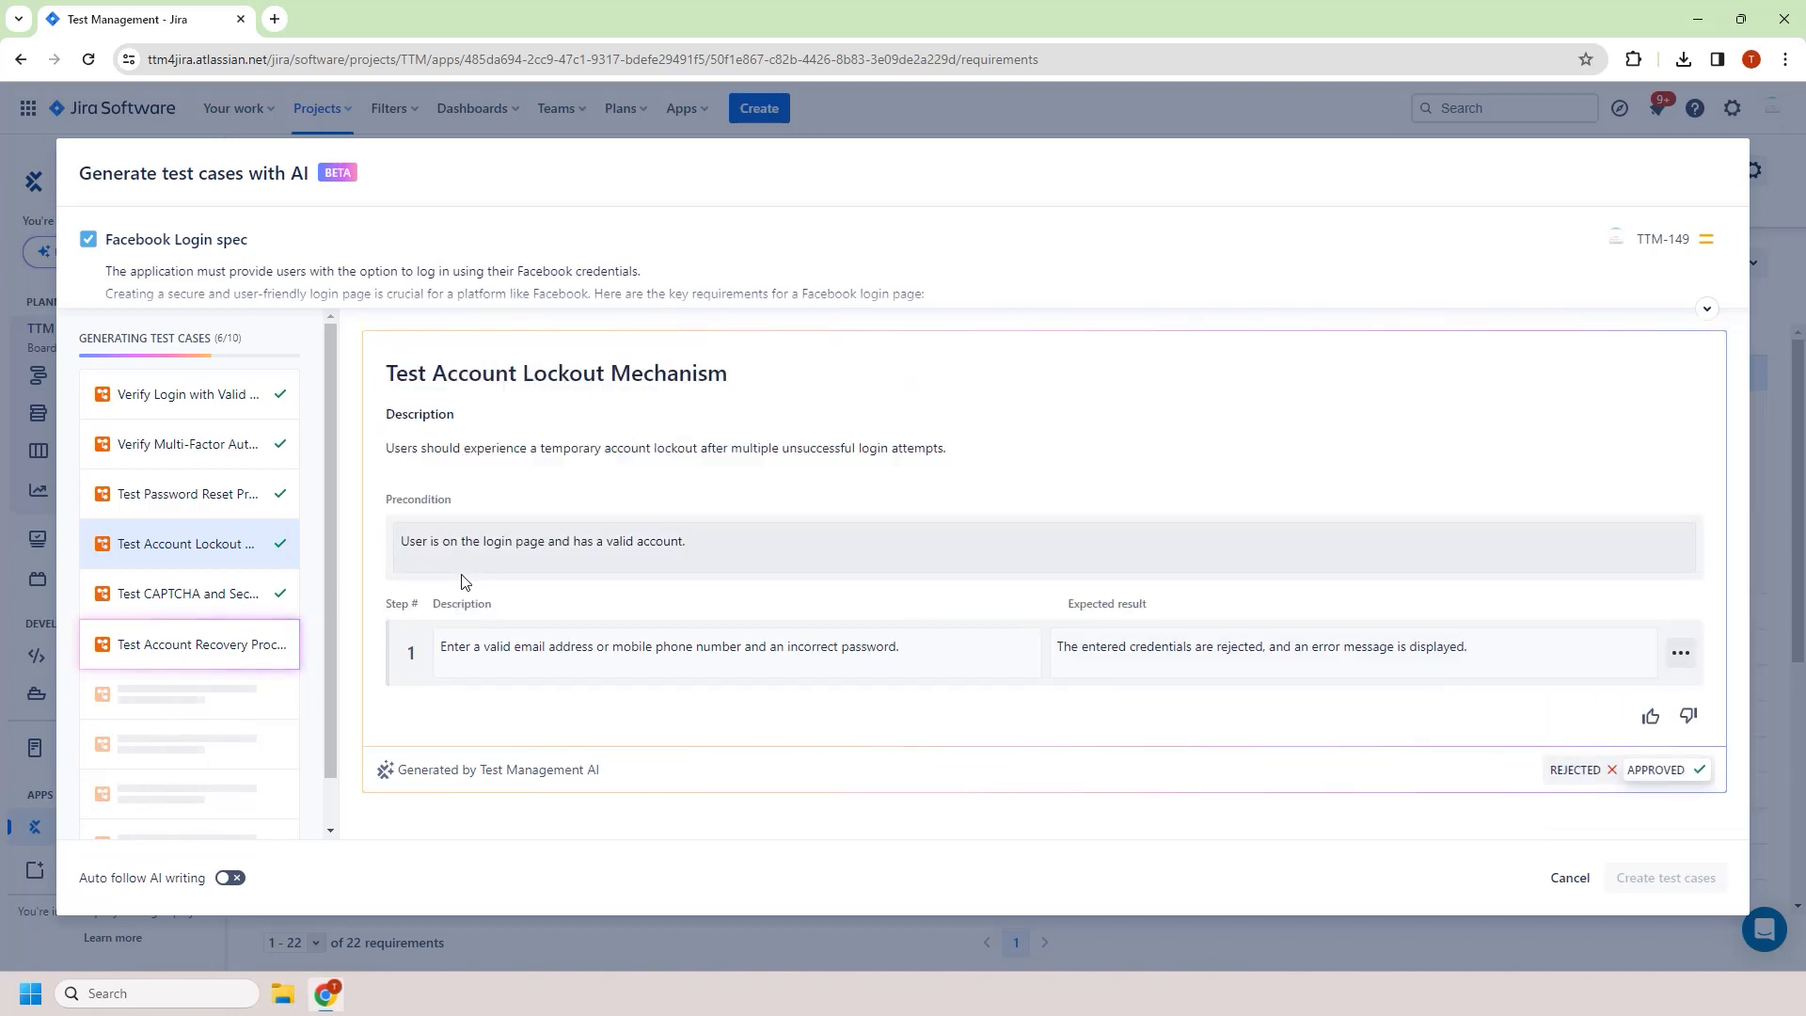
Reject the generated Test CAPTCHA and Security Challenges test case
{"action": "left_click", "coordinate": [224, 589]}
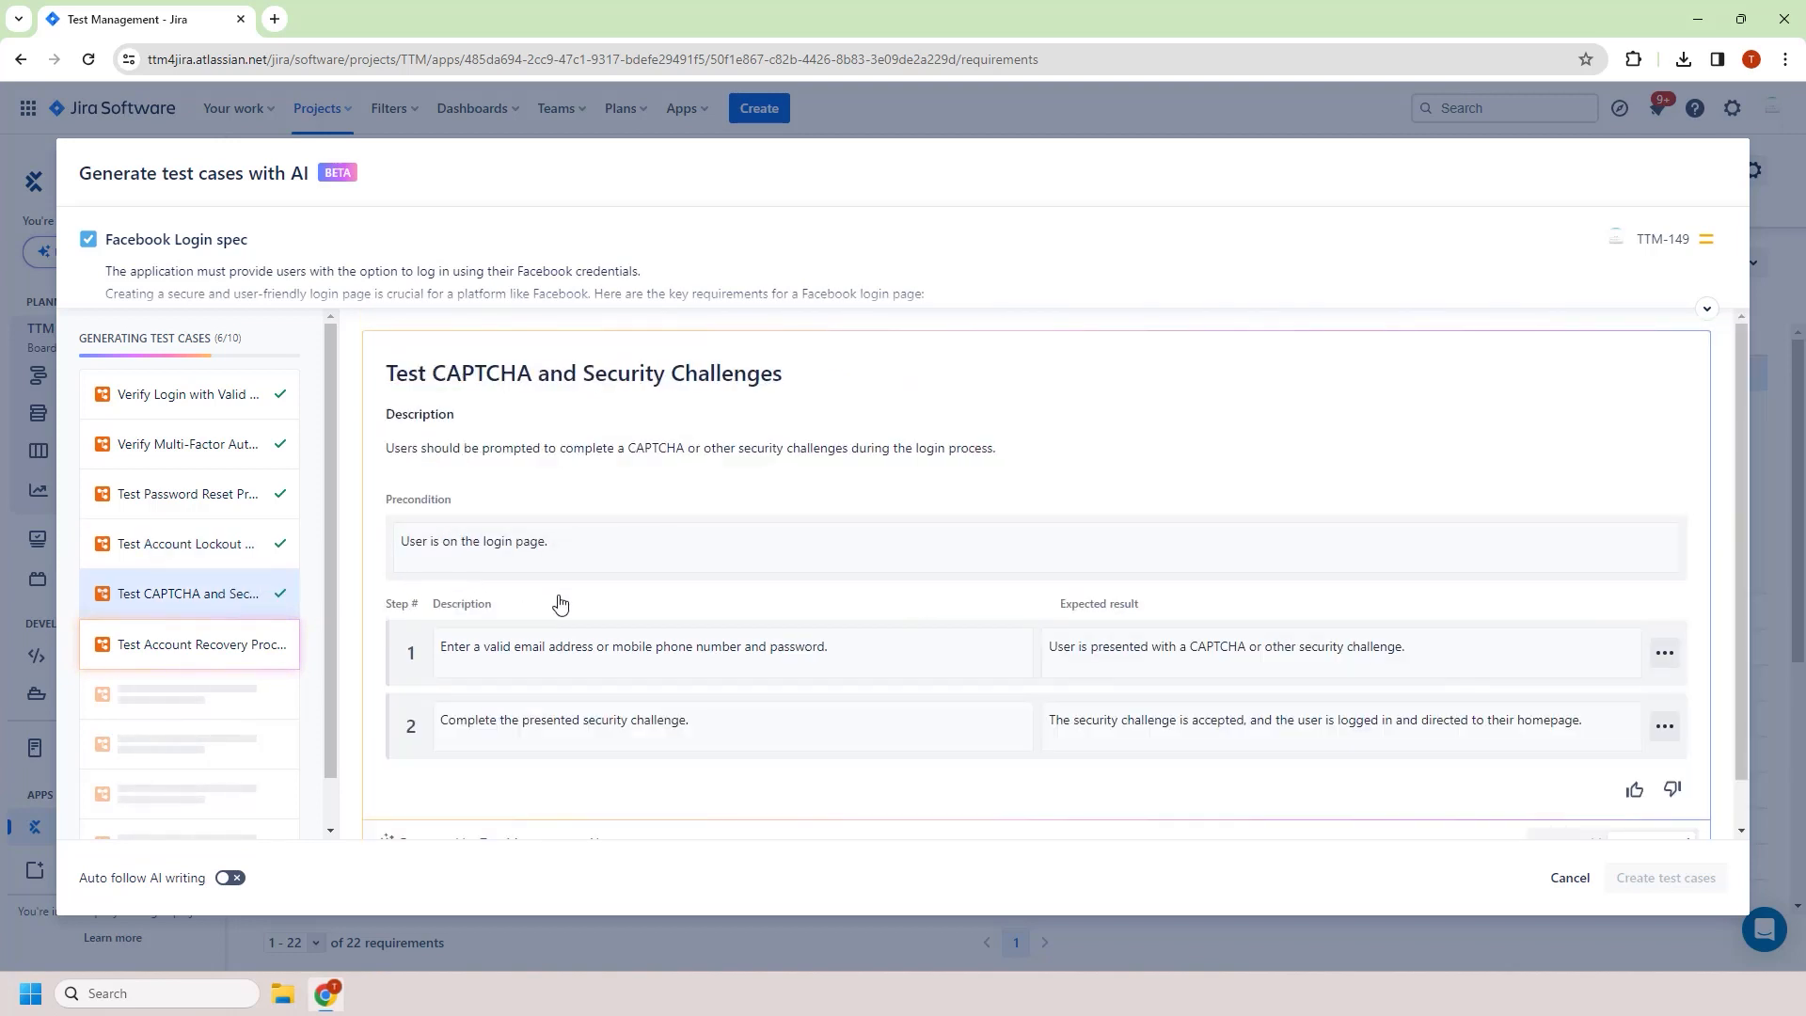
{"action": "scroll", "coordinate": [931, 611], "scroll_direction": "down", "scroll_amount": 1}
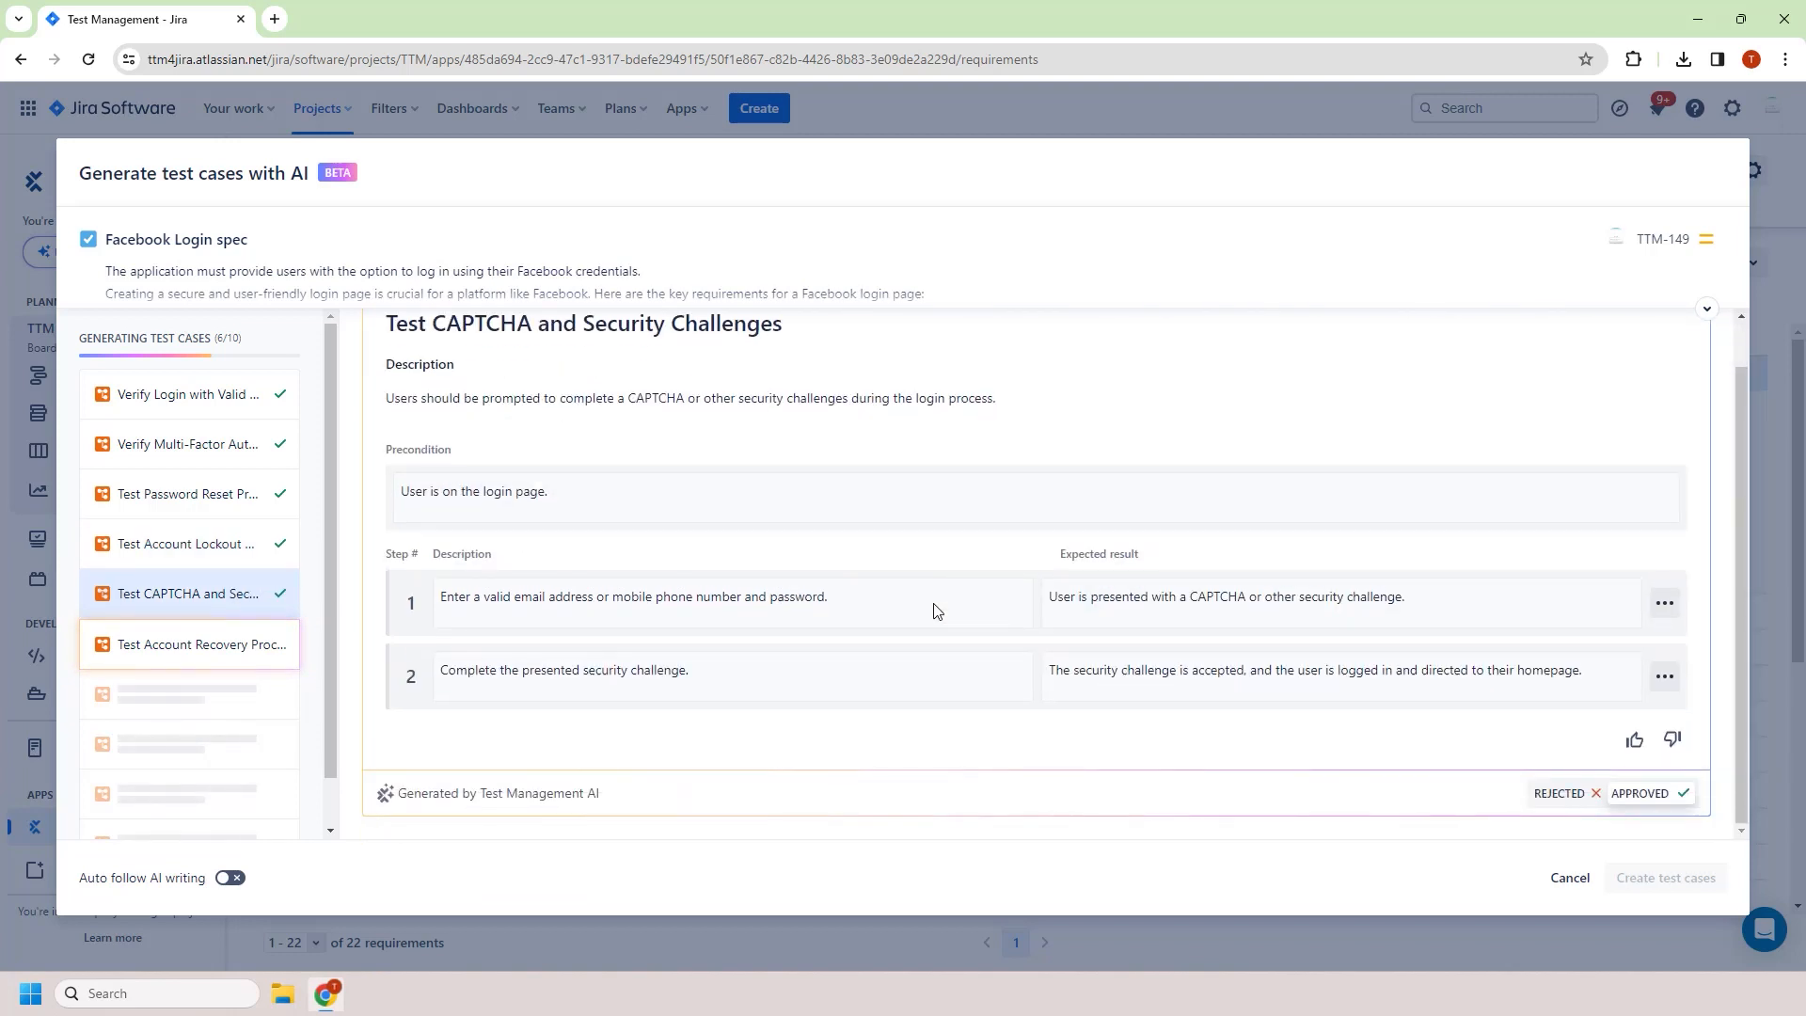
{"action": "left_click", "coordinate": [1549, 799]}
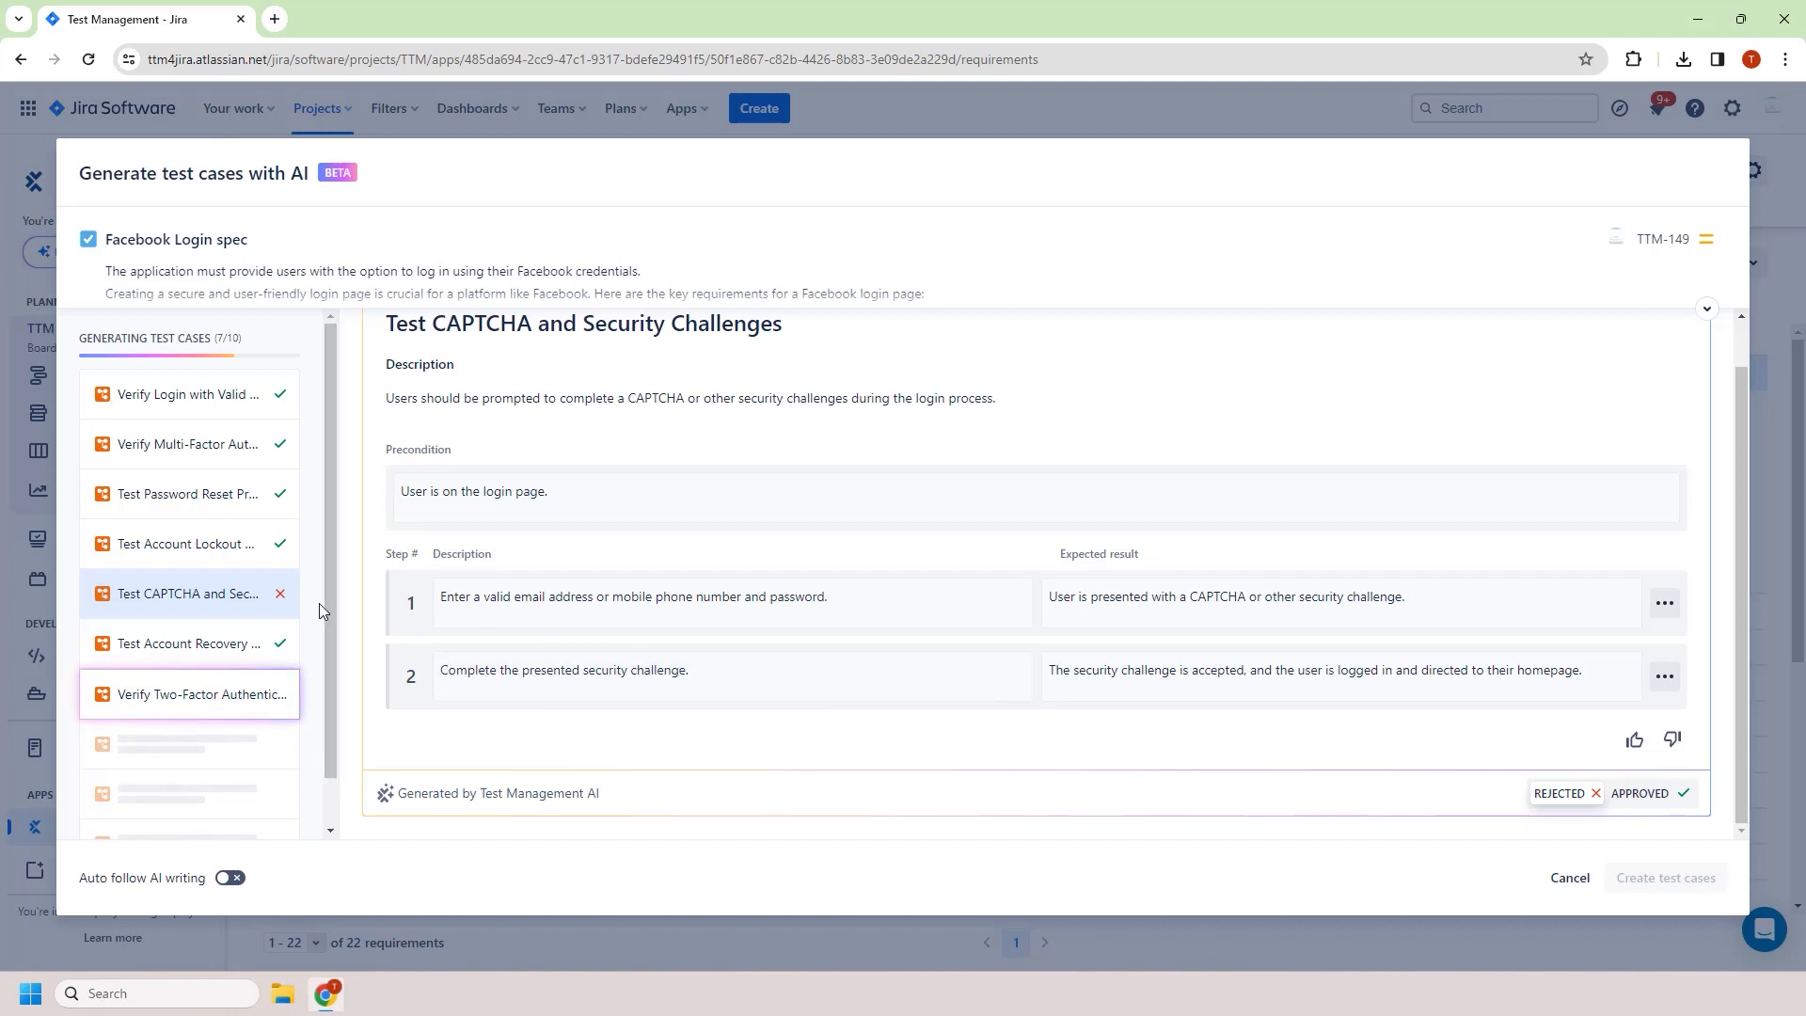
Turn auto-follow AI writing back on, create the approved generated test cases, and review them under the requirement
{"action": "scroll", "coordinate": [283, 612], "scroll_direction": "down", "scroll_amount": 1}
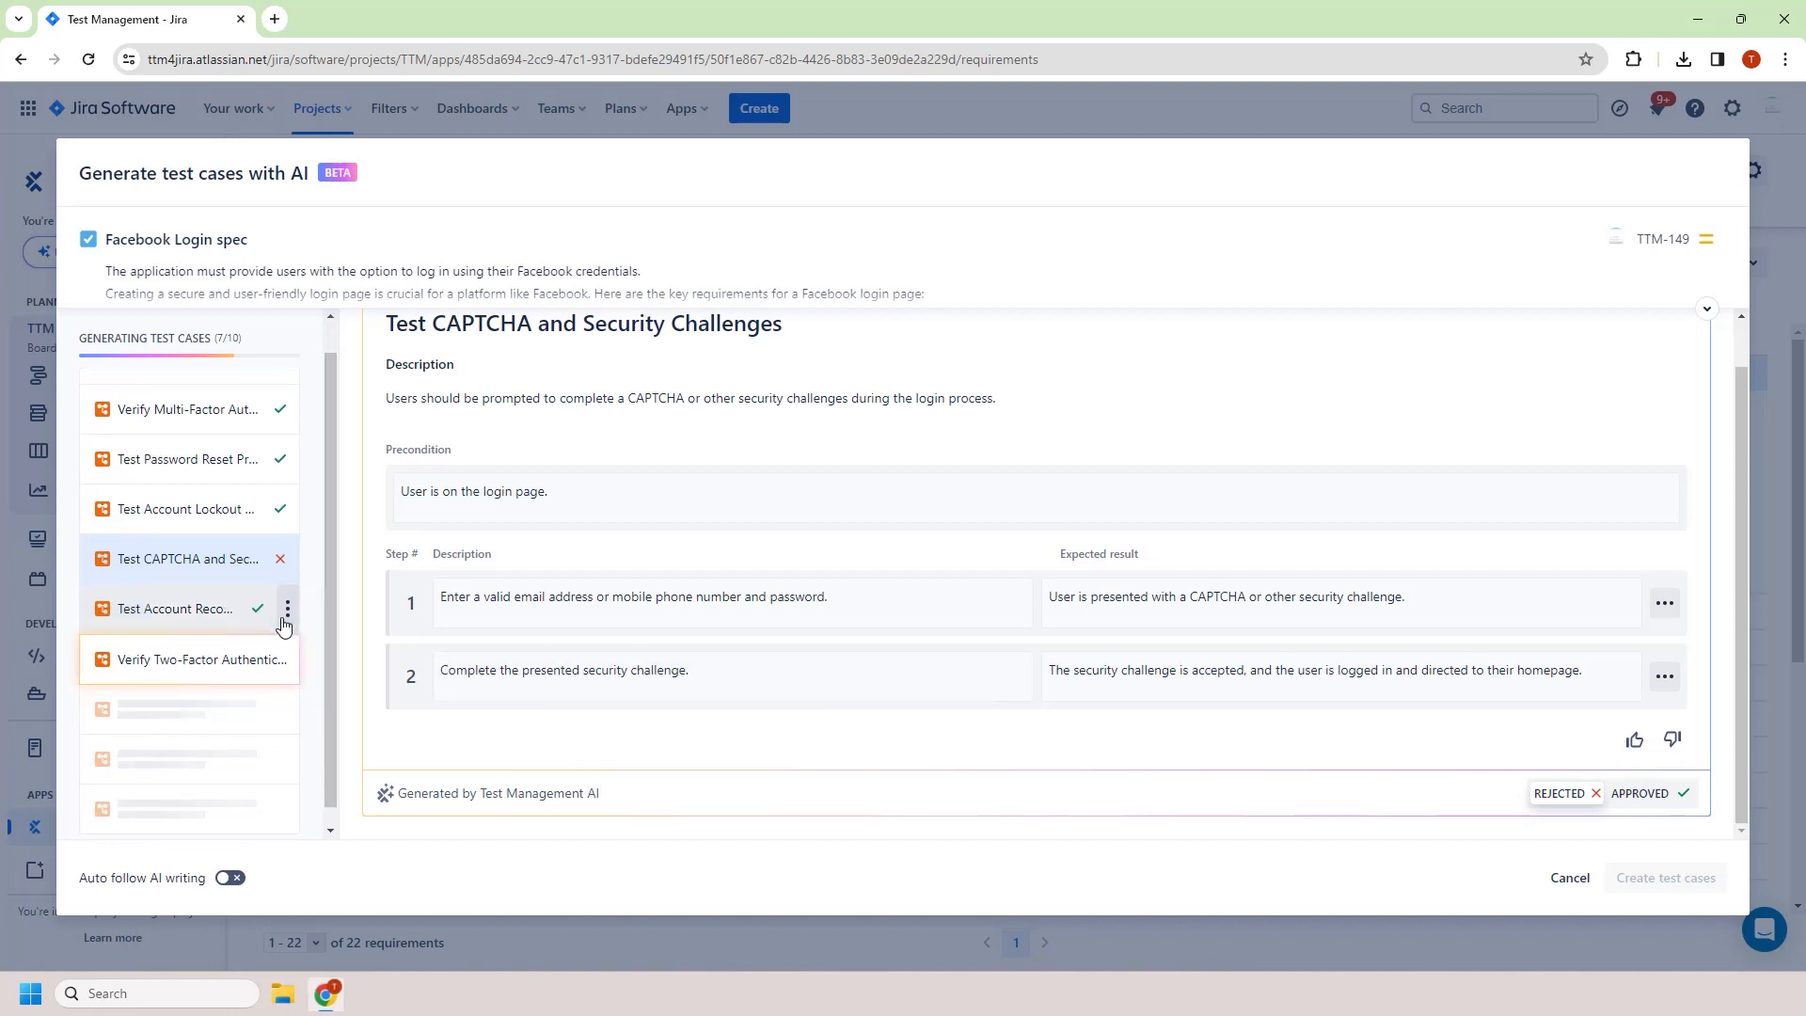
{"action": "left_click", "coordinate": [230, 878]}
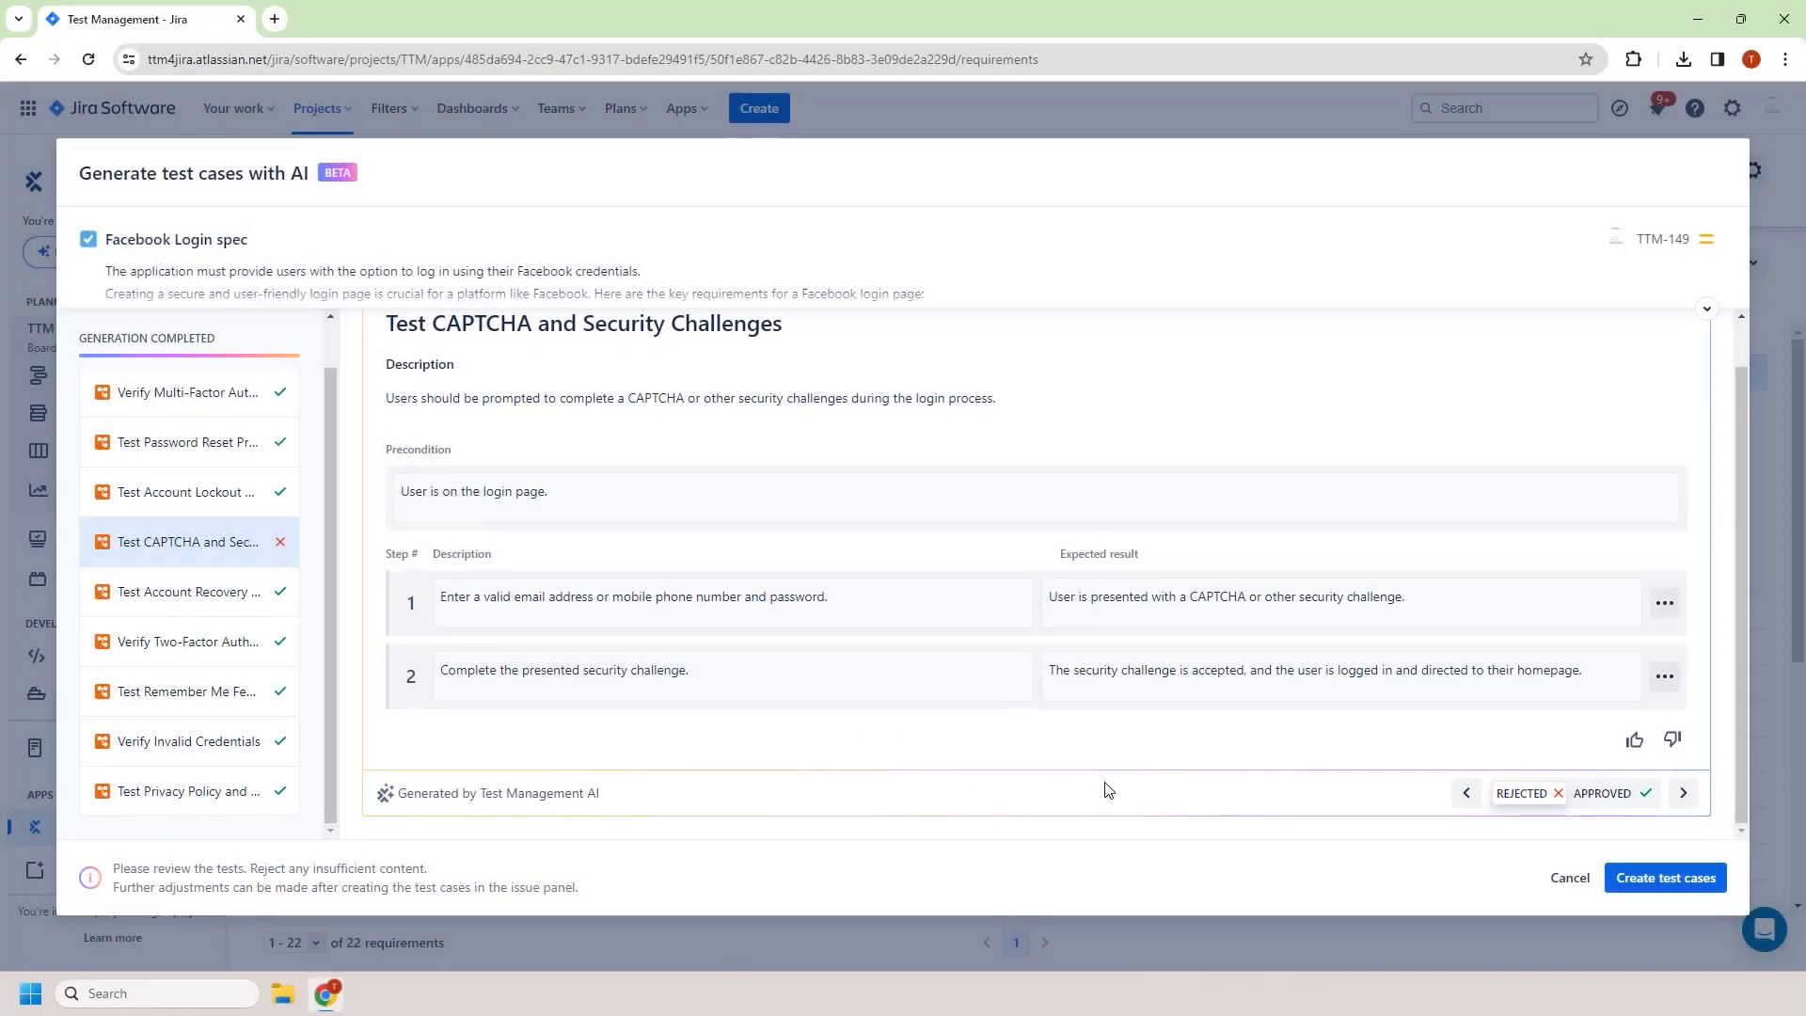
{"action": "left_click", "coordinate": [1626, 892]}
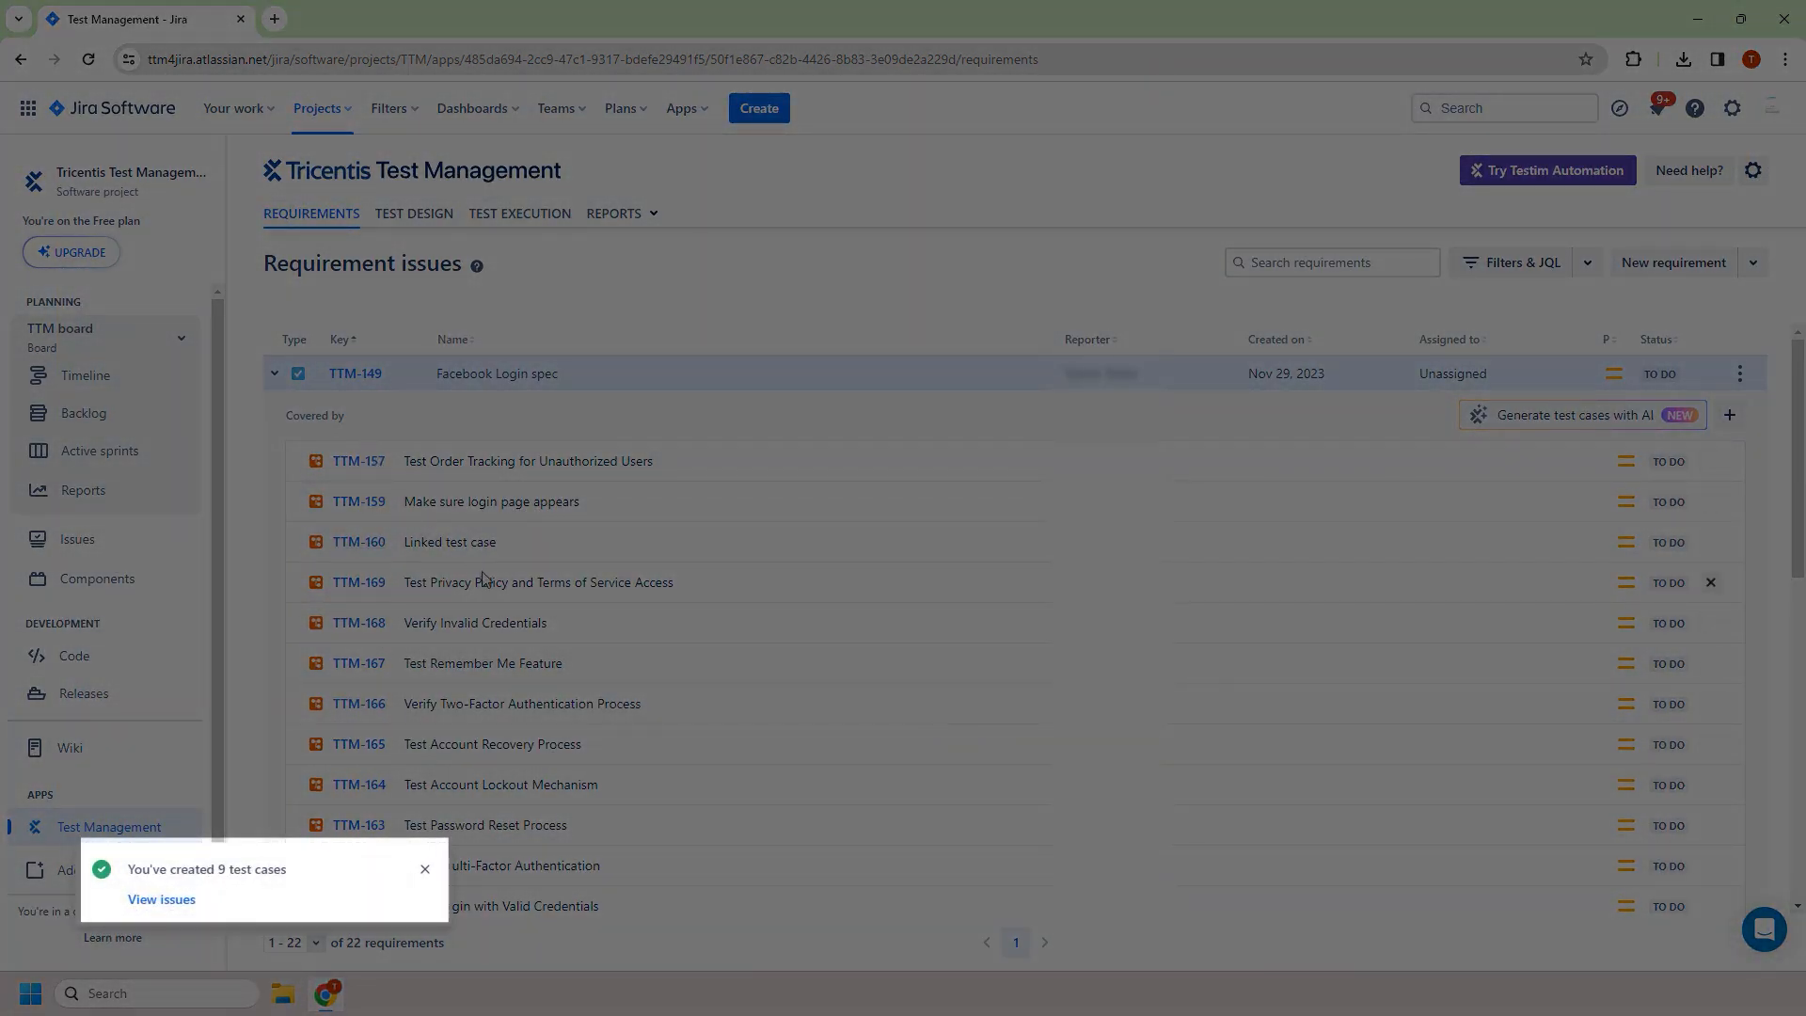
{"action": "scroll", "coordinate": [482, 578], "scroll_direction": "down", "scroll_amount": 1}
{"action": "scroll", "coordinate": [485, 563], "scroll_direction": "up", "scroll_amount": 1}
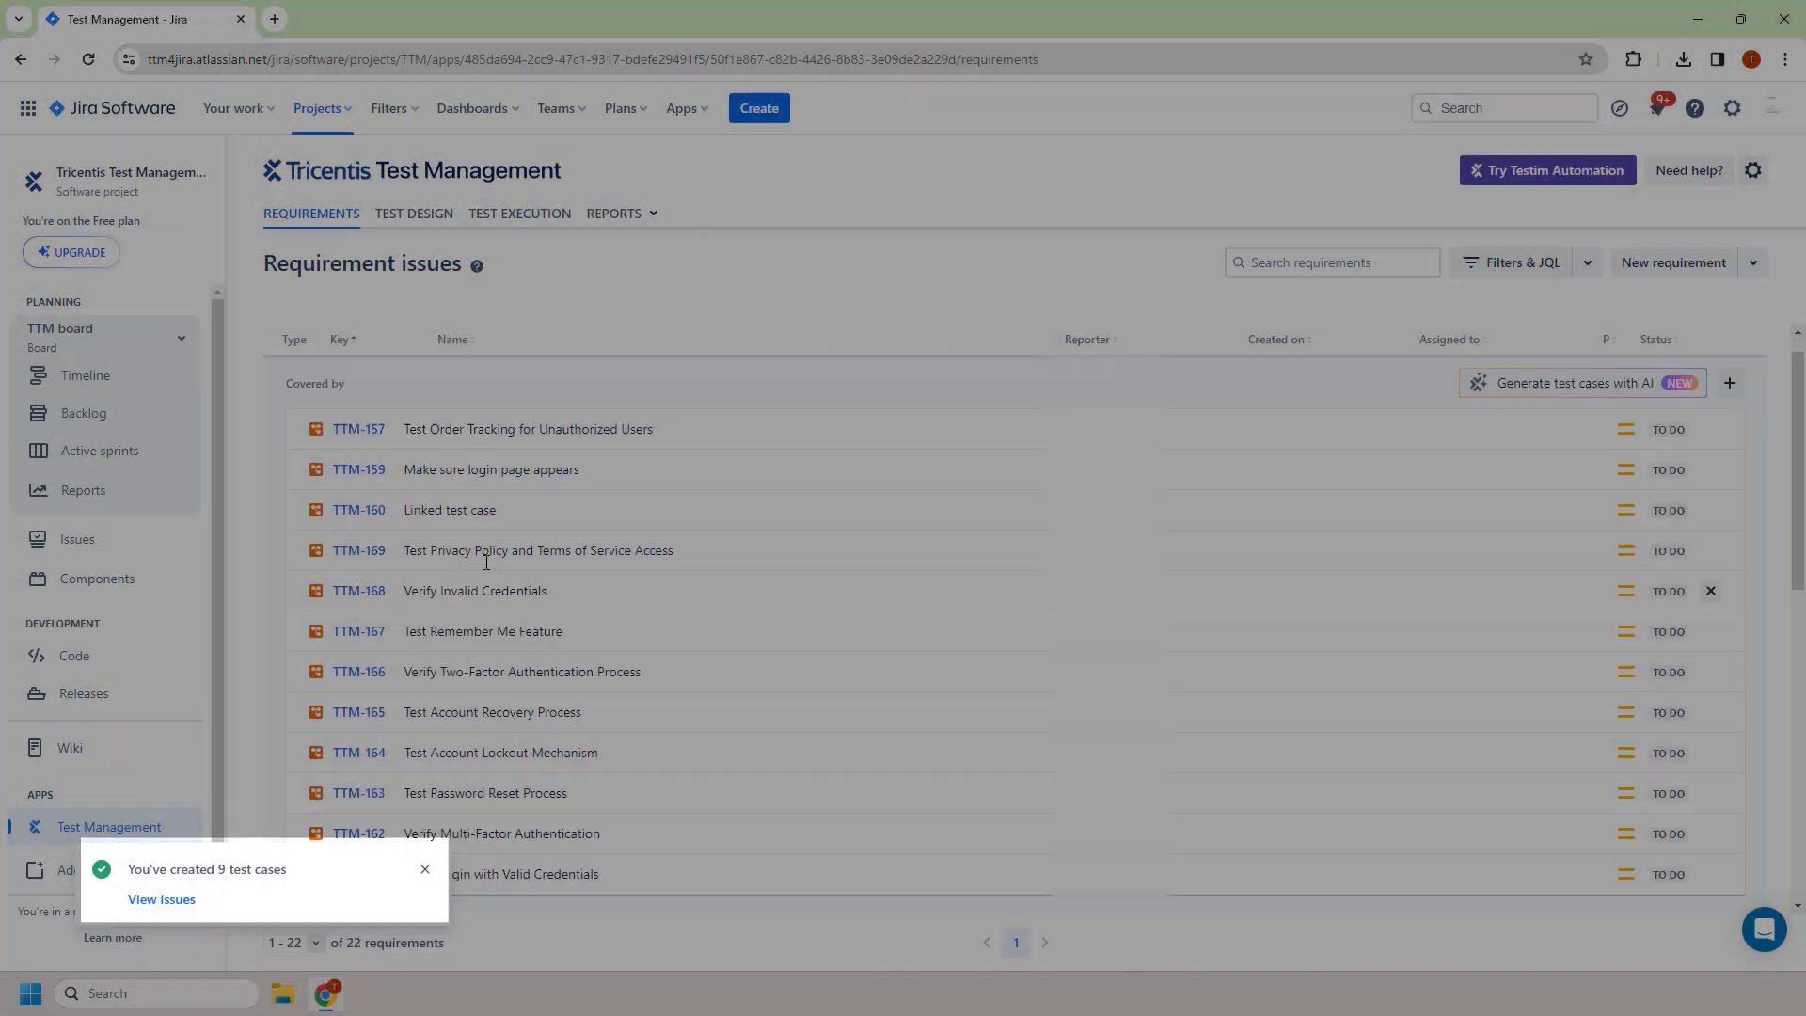